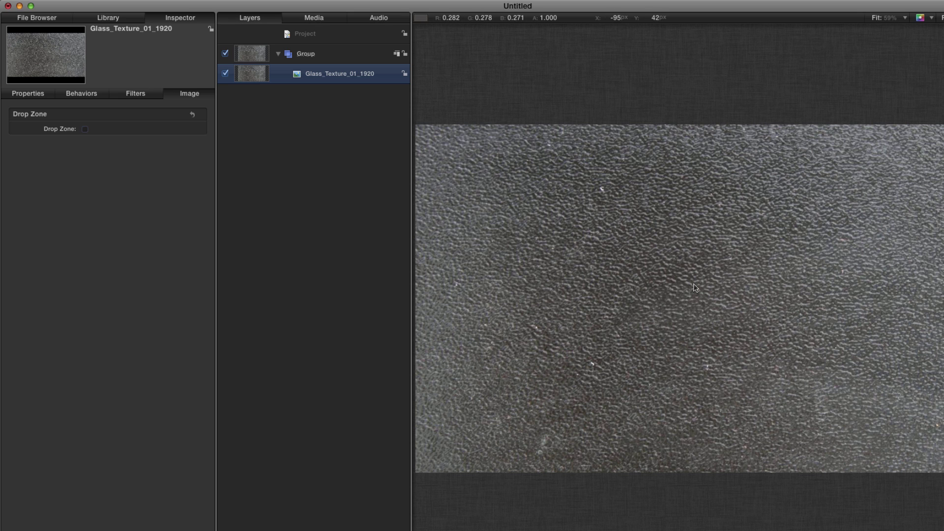
Add a point light to the project with groups switched to 3D, and move it up near the texture's upper edge.
key(super+minus)
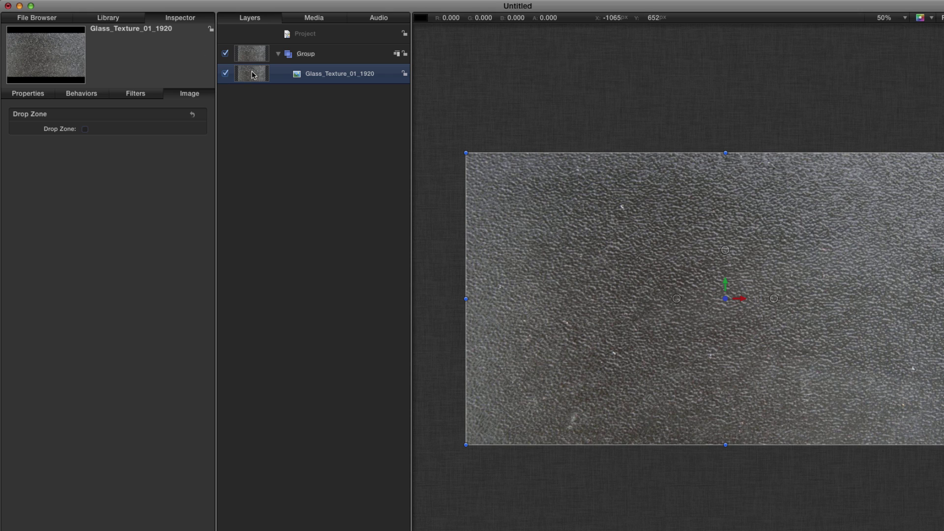
click(322, 37)
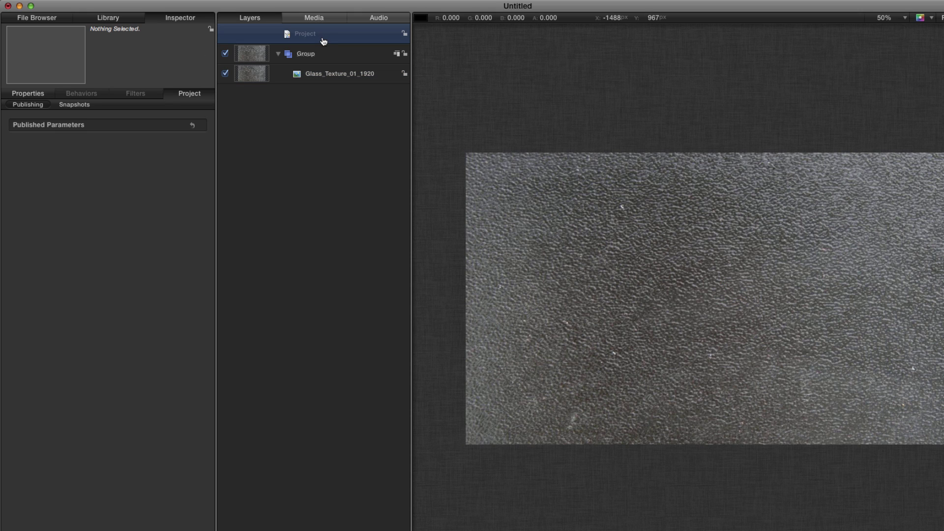
key(super+i)
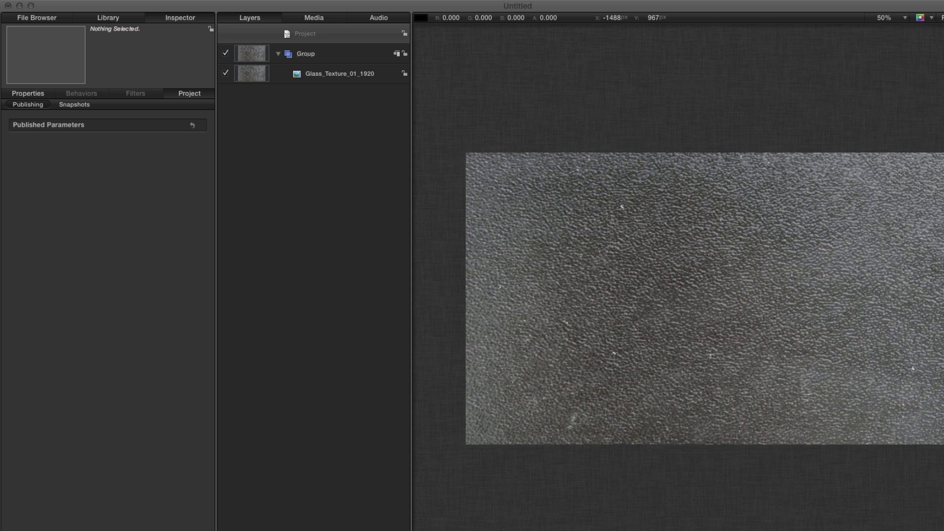
key(super+shift+l)
click(606, 78)
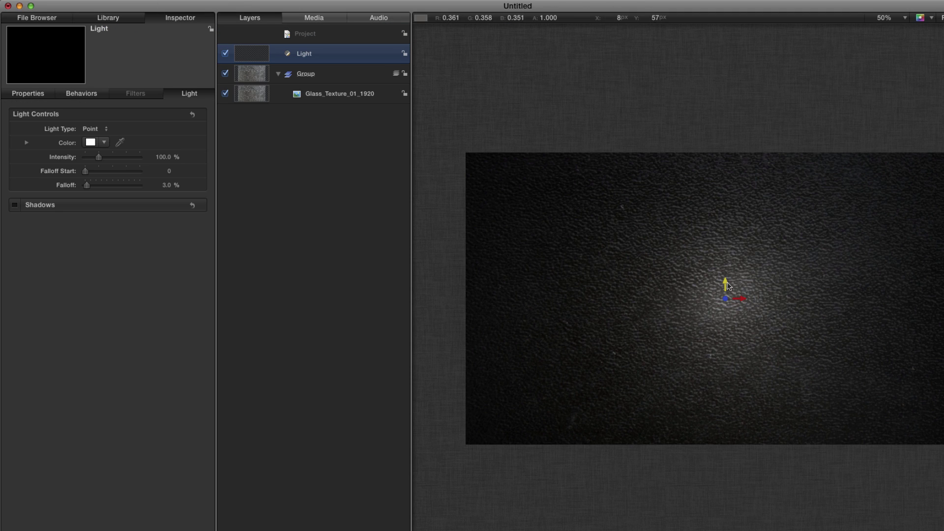
drag(725, 287, 787, 362)
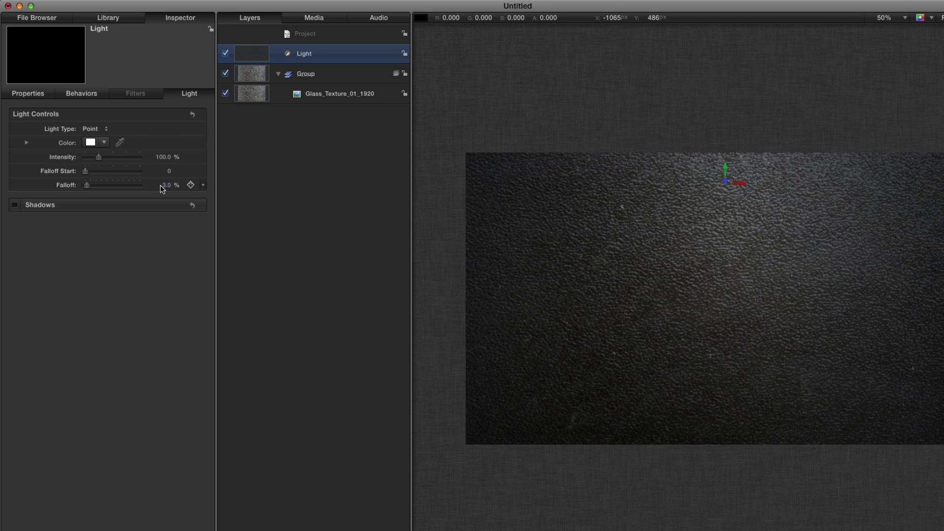
Set the light's Falloff Start to 250.
click(170, 172)
text(25)
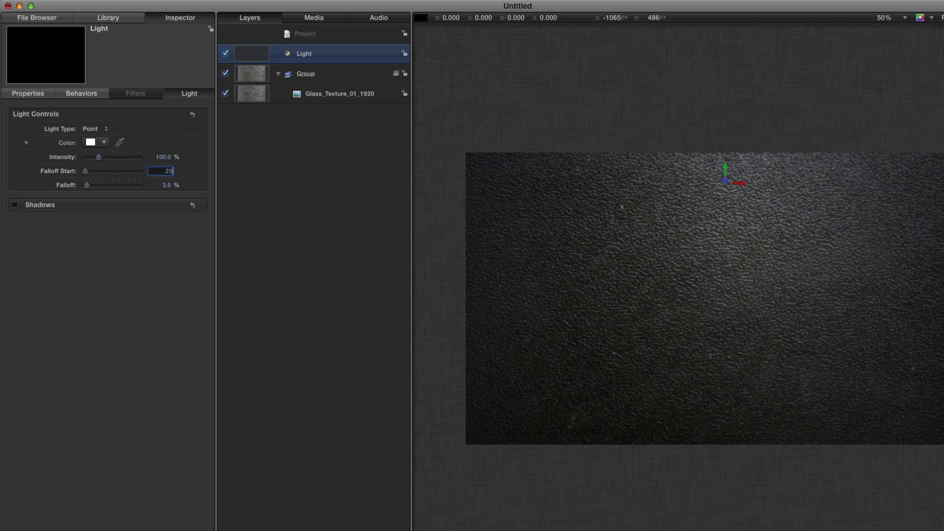
text(0)
key(Return)
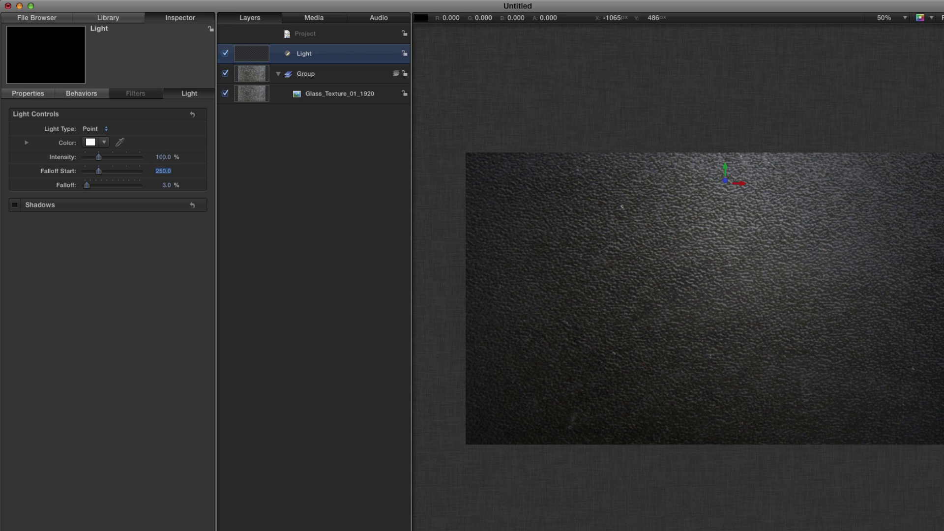
Change the blend mode of the Glass_Texture_01_1920 layer to Overlay.
click(261, 94)
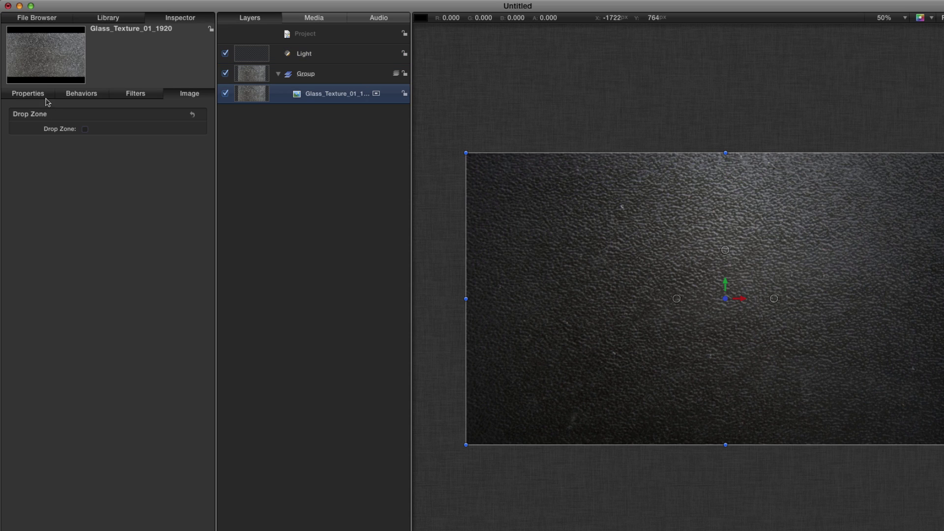
click(31, 94)
click(93, 333)
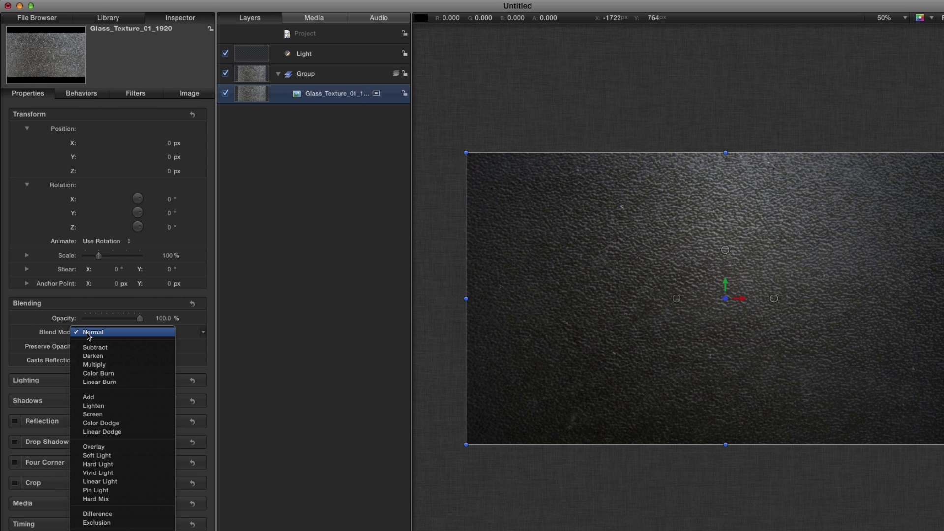
click(450, 266)
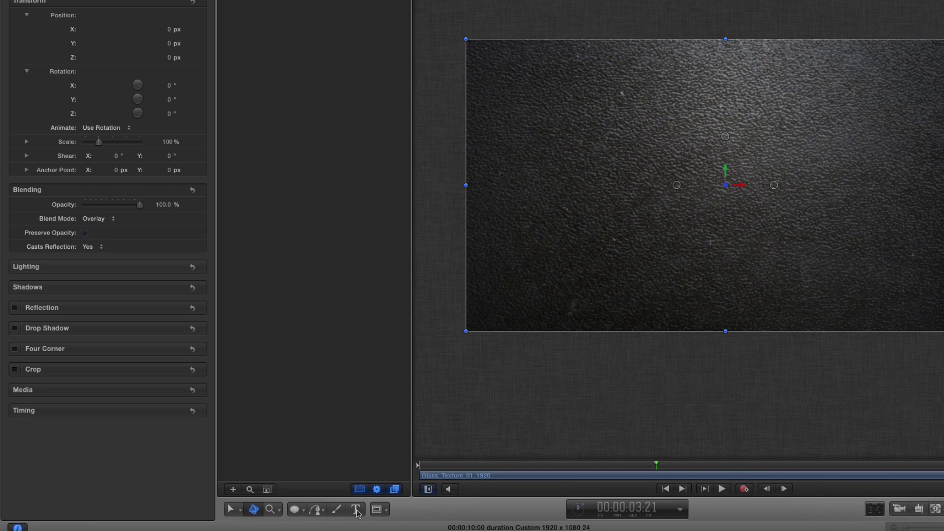
Add a text layer reading "PSYCHO" over the glass texture.
click(356, 506)
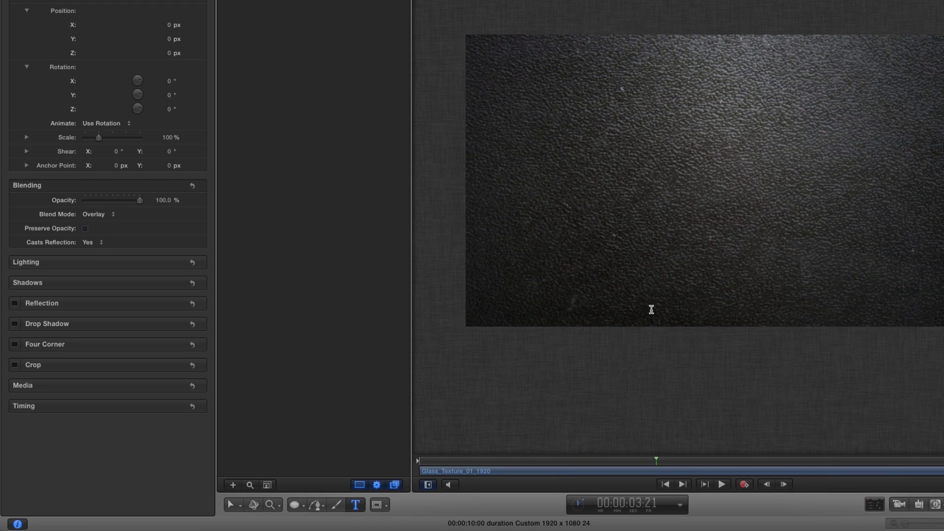
click(726, 194)
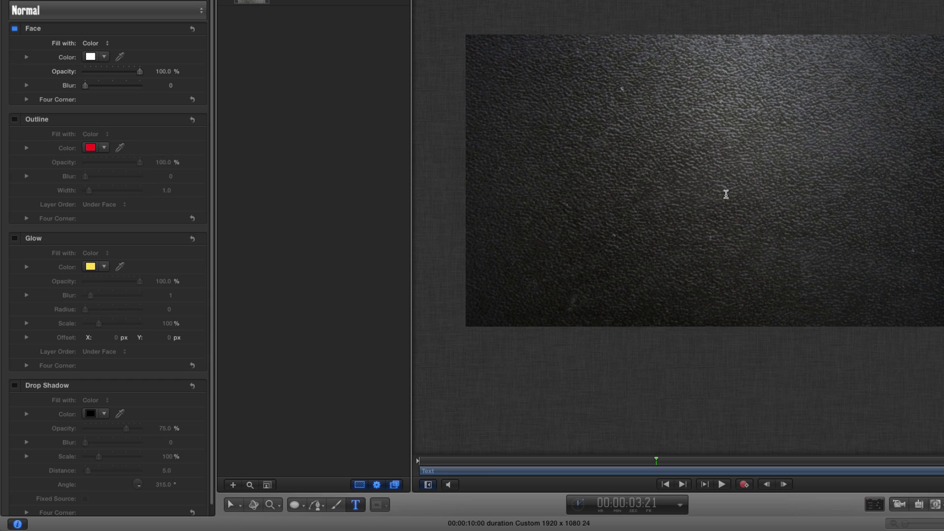
text(P)
key(BackSpace)
key(BackSpace)
key(BackSpace)
text(CH)
Set the PSYCHO text's font size to 350 and its alignment to center.
click(80, 1)
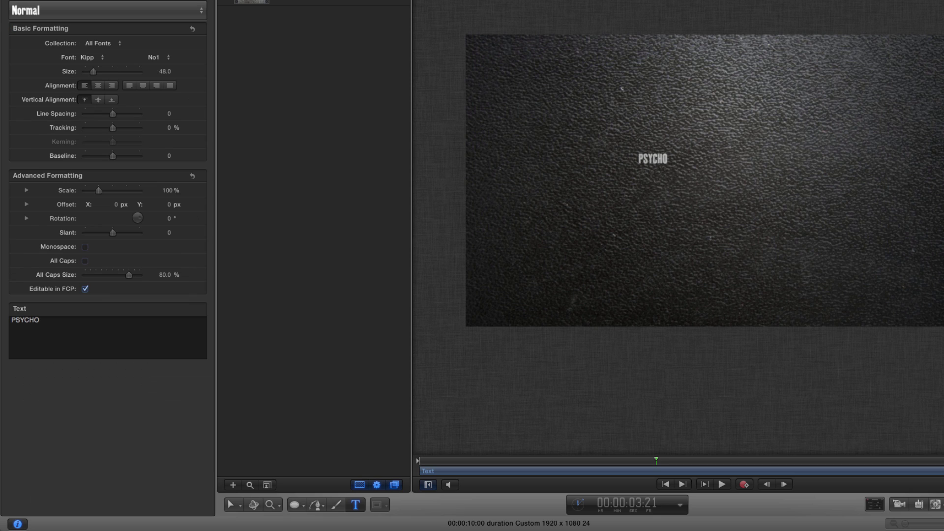
click(165, 71)
text(350)
key(Return)
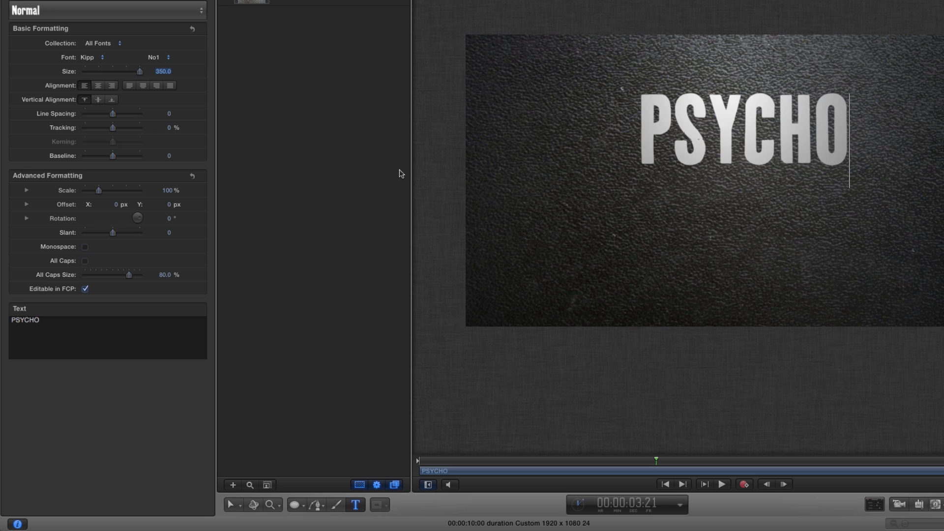
click(98, 86)
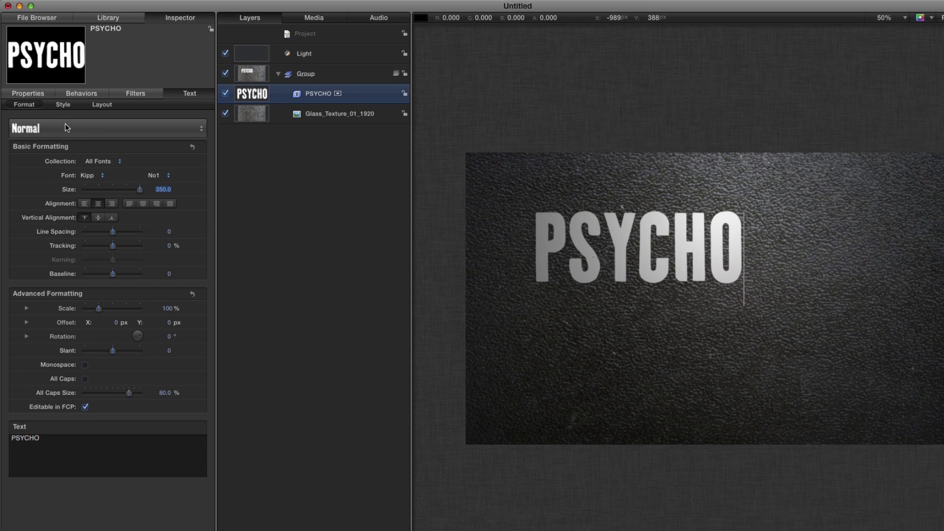
Reset the PSYCHO text's transform and move it to about X 1 px, Y -68 px.
click(28, 93)
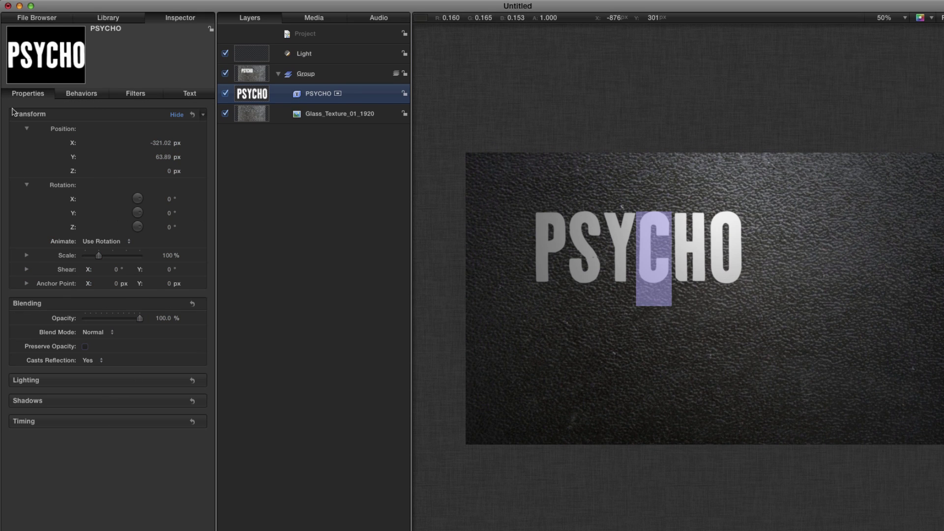
click(192, 114)
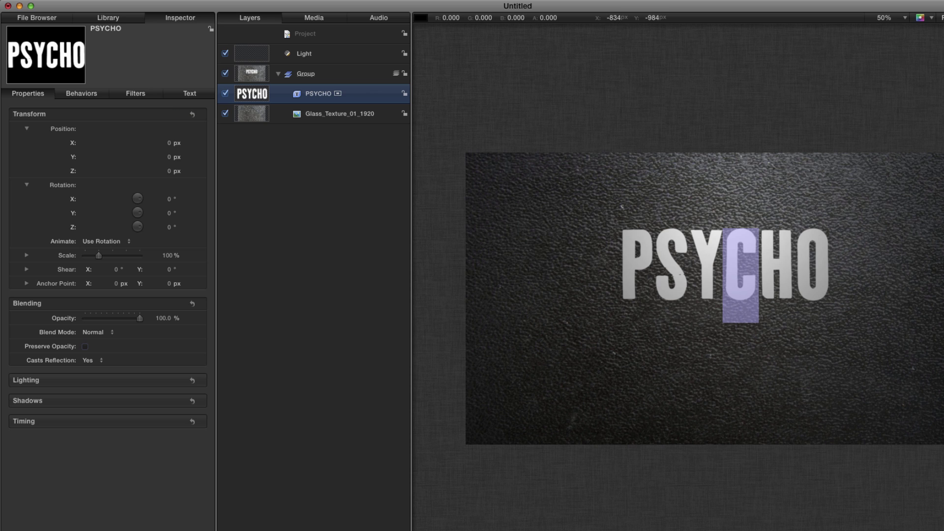
mouse_move(720, 282)
mouse_down()
mouse_move(717, 308)
mouse_move(720, 297)
mouse_up()
Move the PSYCHO text into its own group, turn off that group's 3D setting and send it behind the texture group.
drag(244, 97, 251, 46)
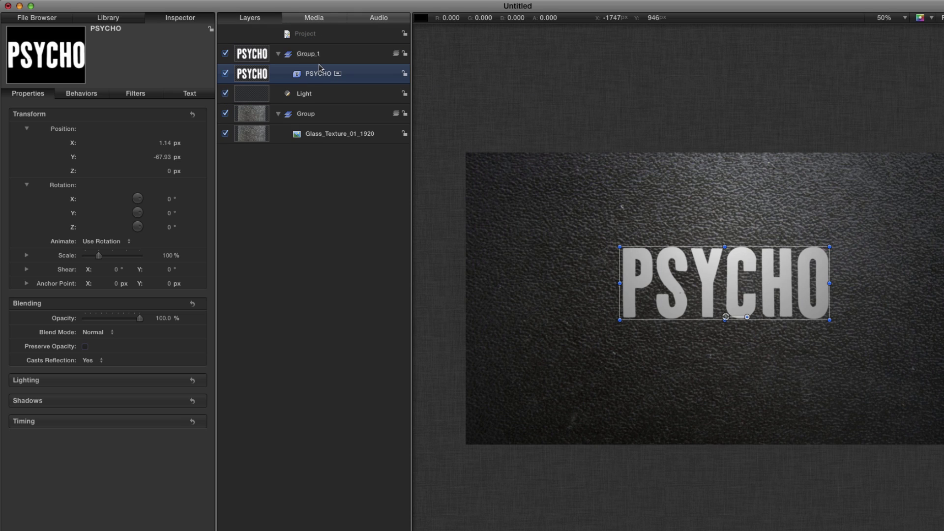
click(254, 54)
right_click(258, 54)
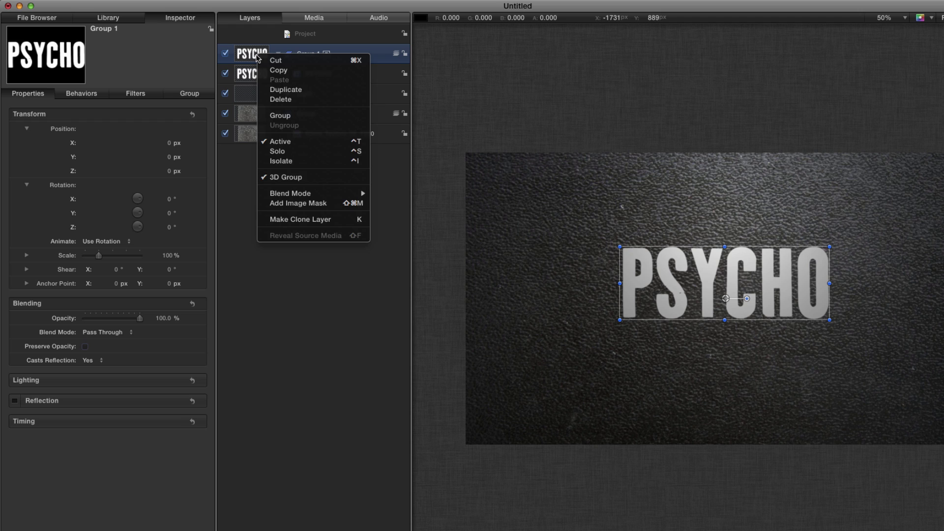
click(297, 177)
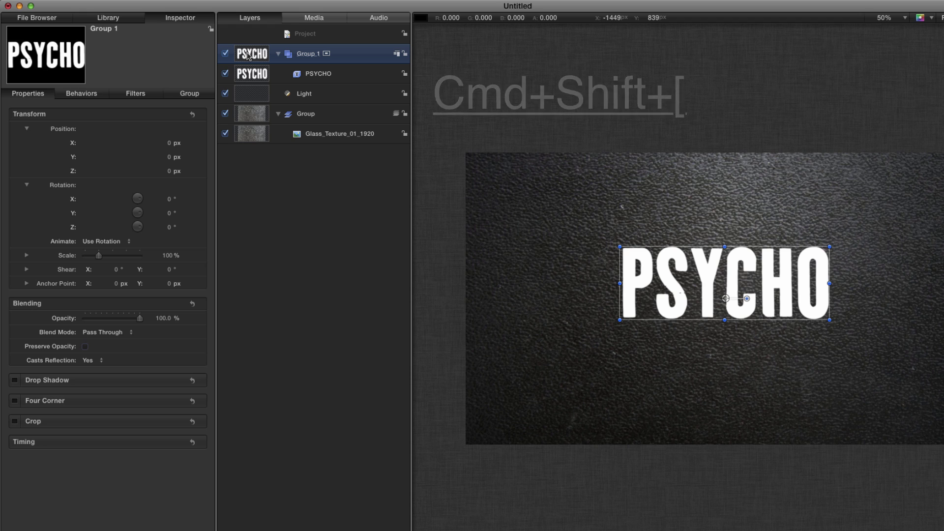
key(super+shift+bracketleft)
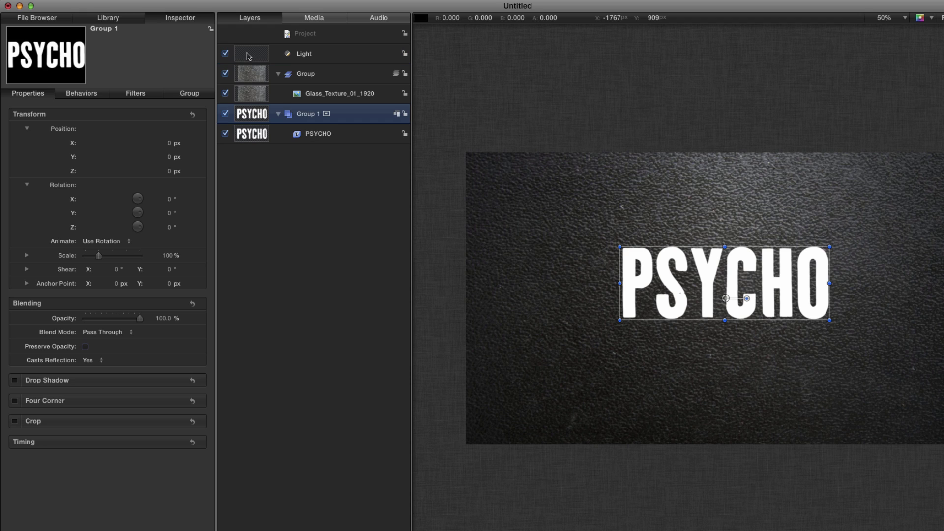
Change the PSYCHO text's face color from the color wheel to a dark blue.
click(248, 136)
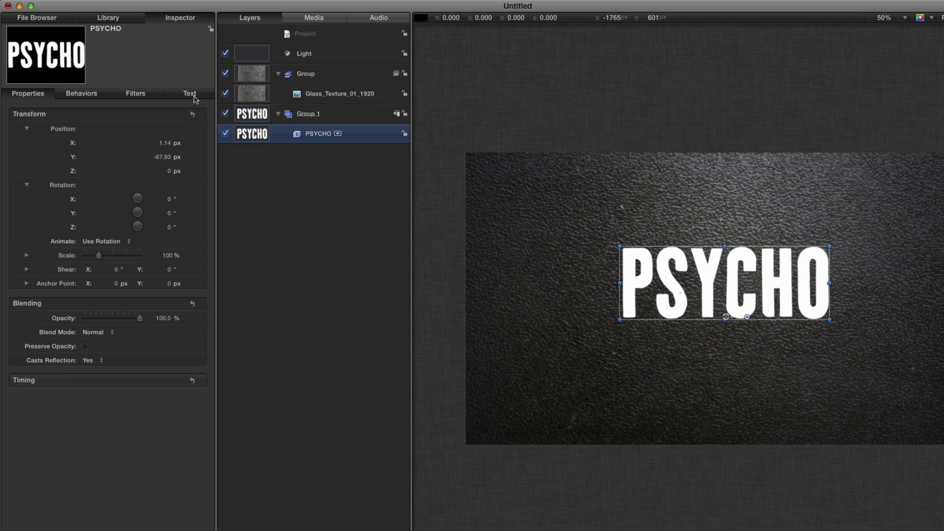
click(188, 96)
click(188, 97)
click(62, 106)
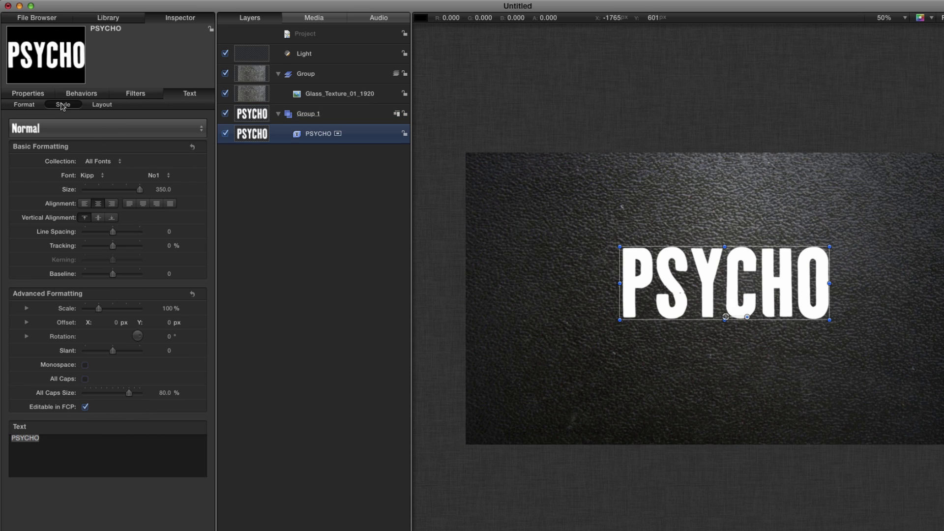
click(90, 174)
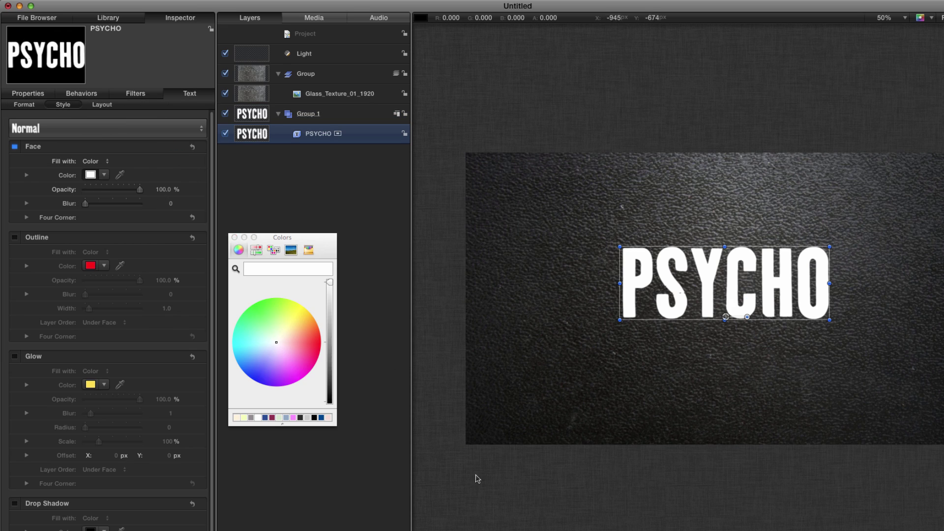
drag(256, 350, 257, 362)
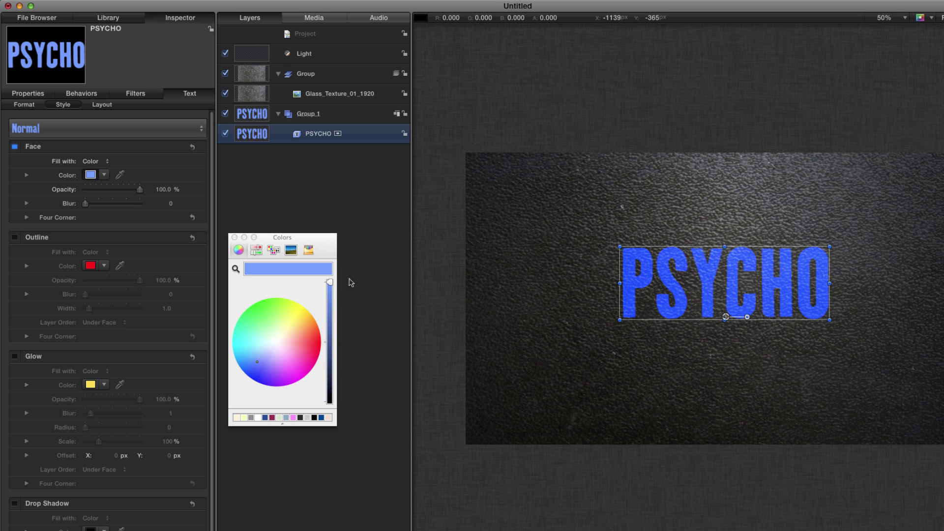
drag(329, 282, 338, 343)
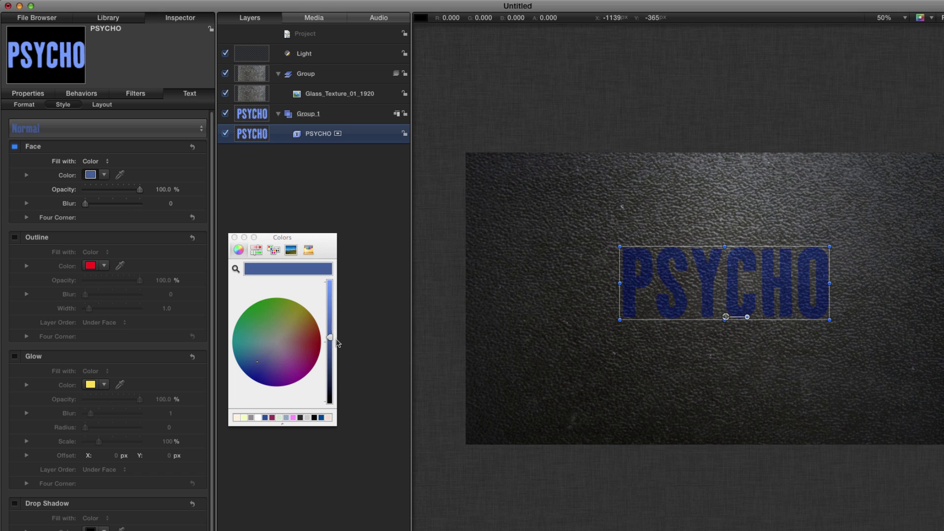
Set the opacity of the PSYCHO text's face to 50%.
click(164, 190)
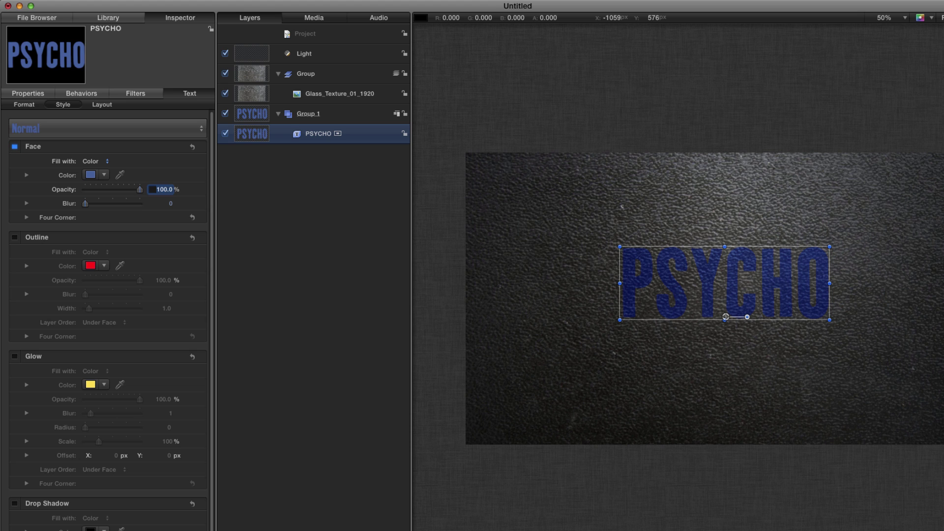
text(50)
key(Return)
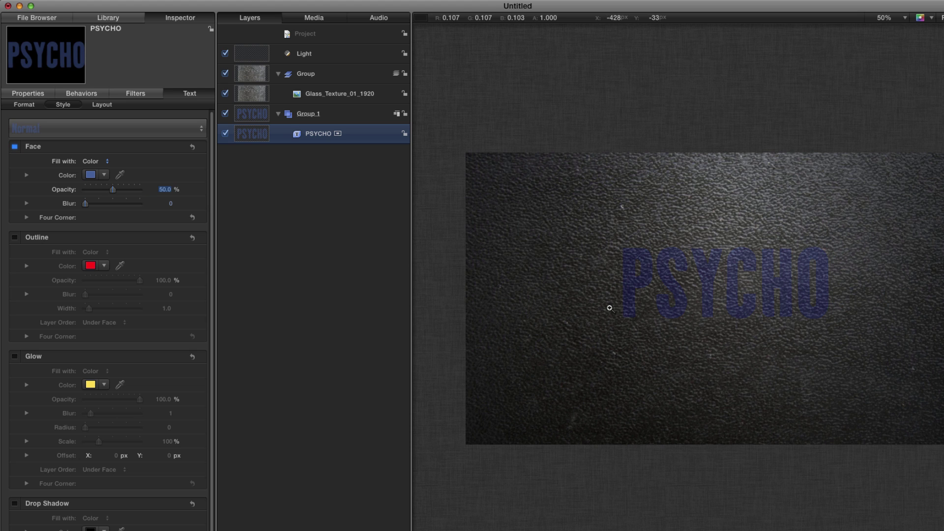
Brighten the blue face color of the PSYCHO text.
drag(628, 295, 701, 335)
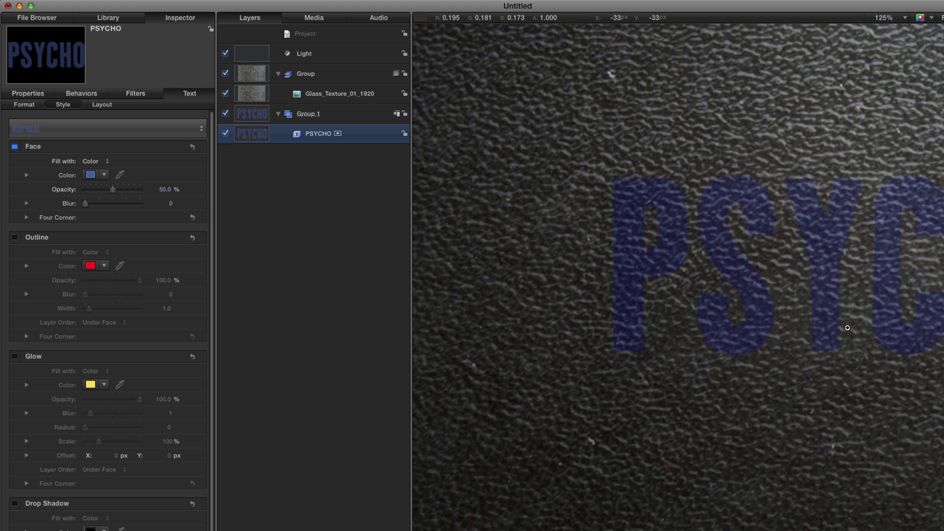
scroll(701, 335, right, 5)
click(91, 176)
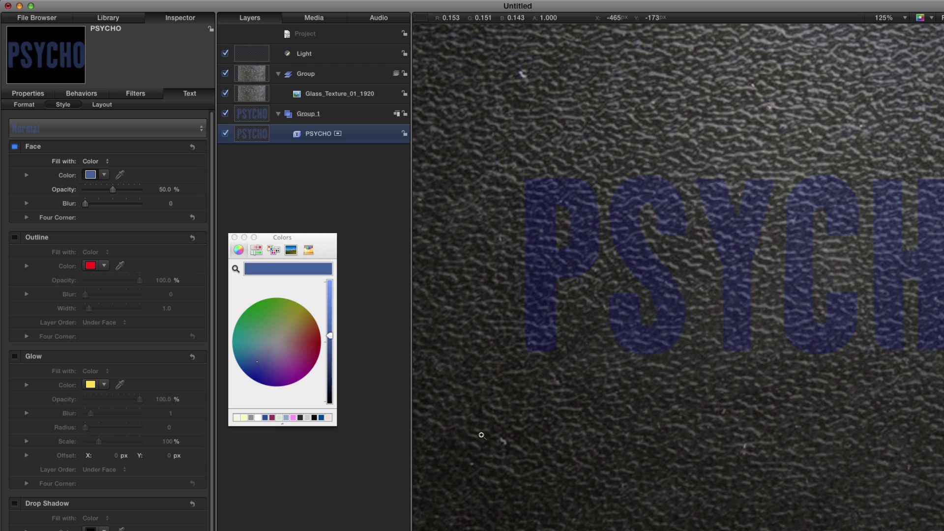
drag(330, 339, 335, 310)
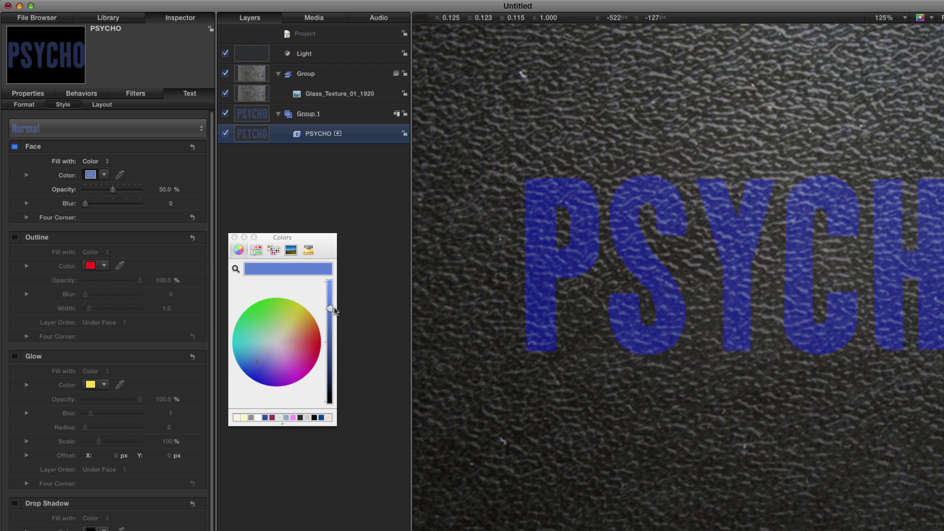
click(235, 237)
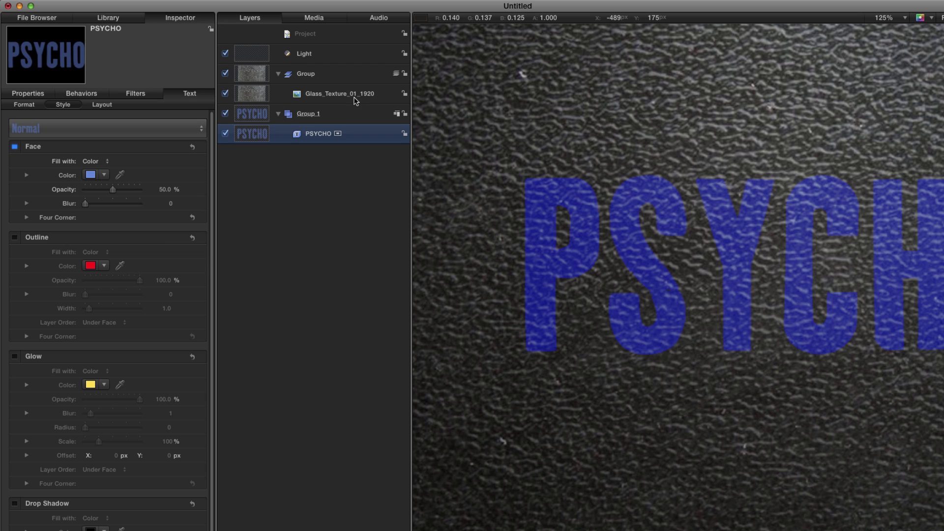
Create a new group, nest the PSYCHO text's Group 1 inside it, and turn off the new group's 3D setting.
click(253, 114)
key(super+shift+n)
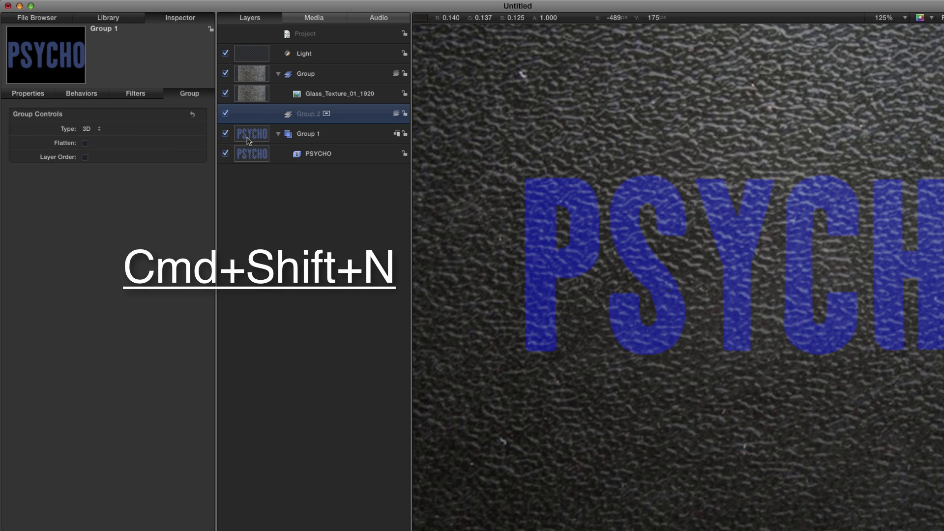
drag(248, 141, 305, 116)
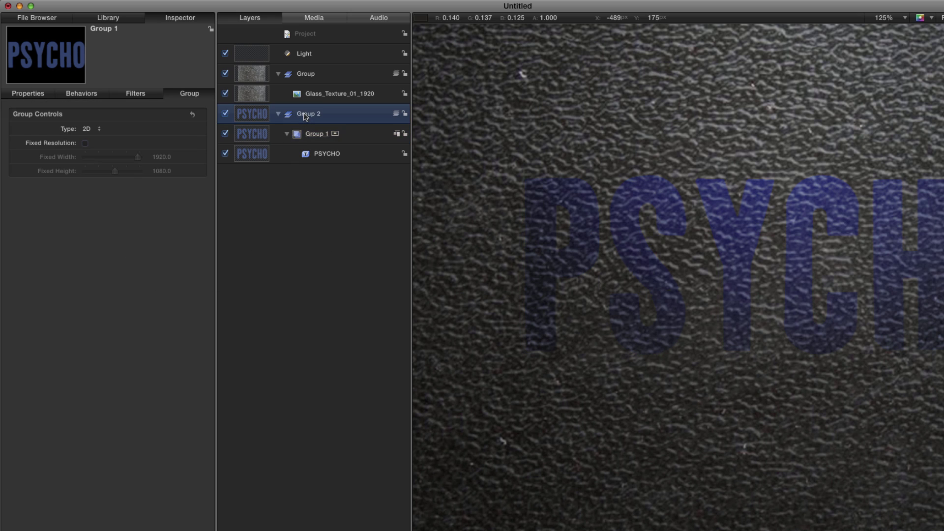
right_click(305, 116)
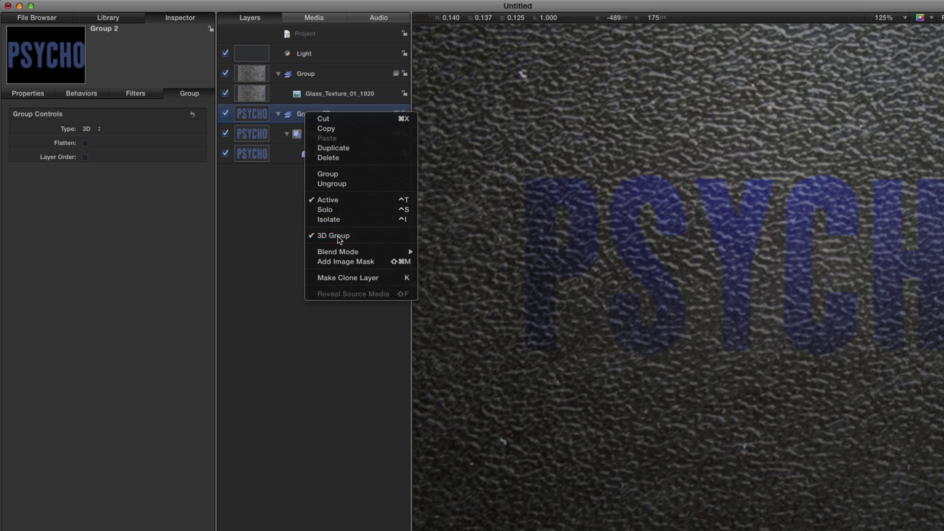
click(339, 236)
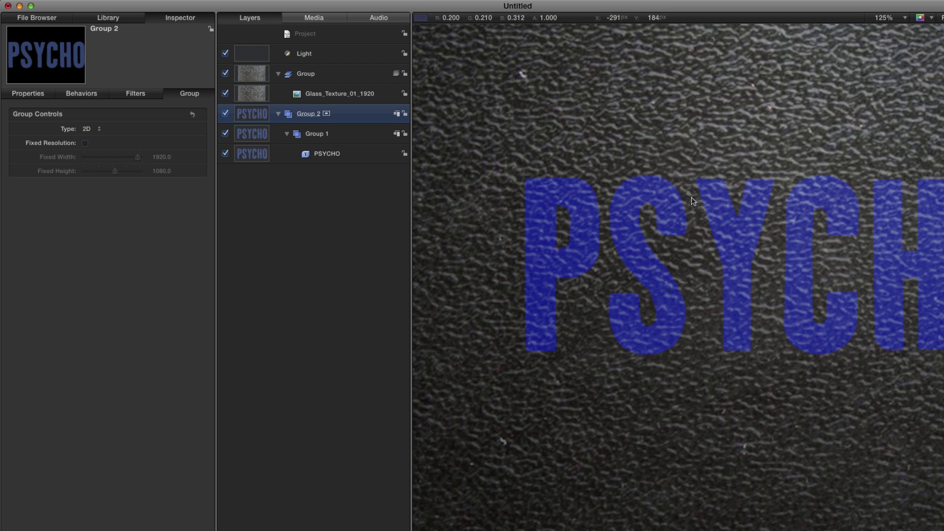
Search the library filters for "glas" and apply Glass Distortion to Group 2.
click(108, 18)
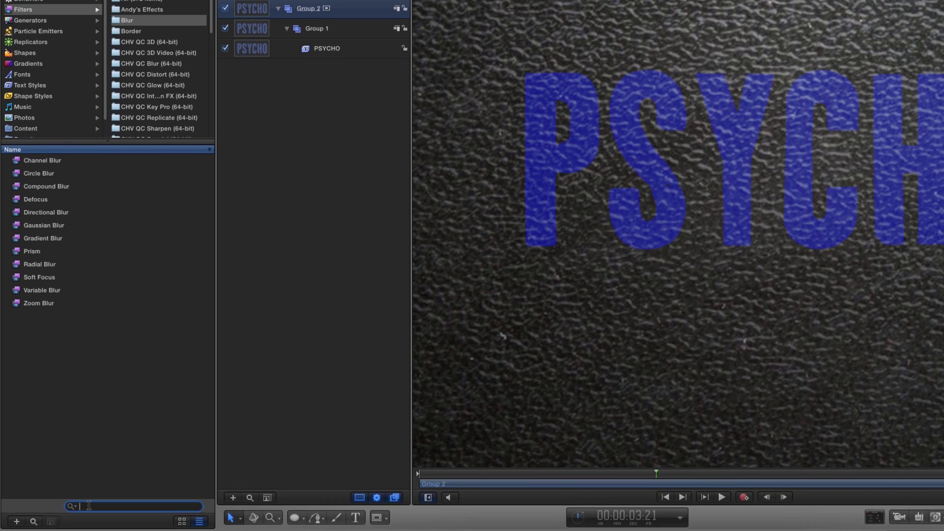
click(90, 494)
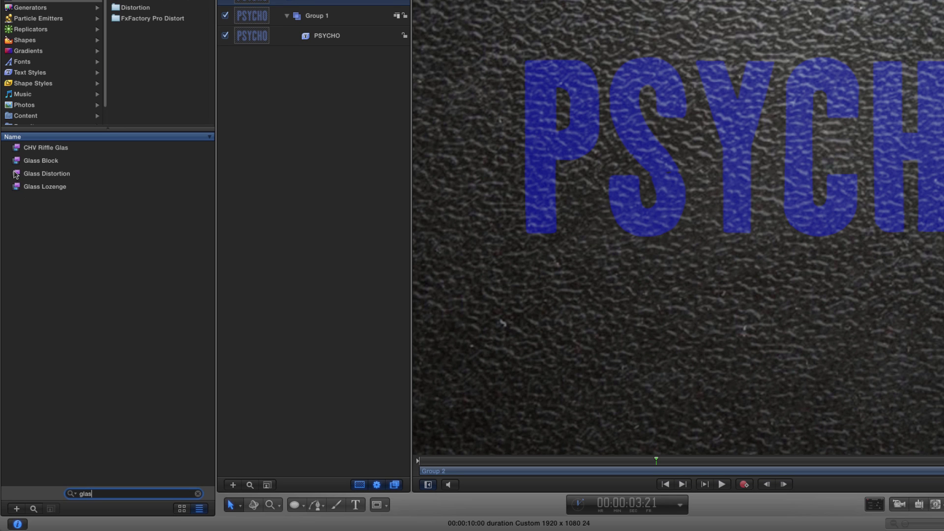
drag(16, 174, 304, 0)
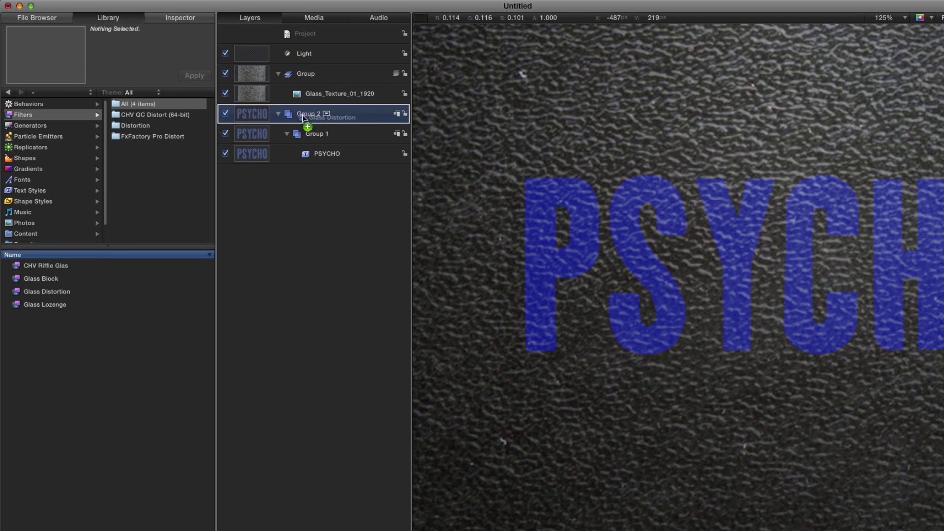
drag(304, 117, 279, 119)
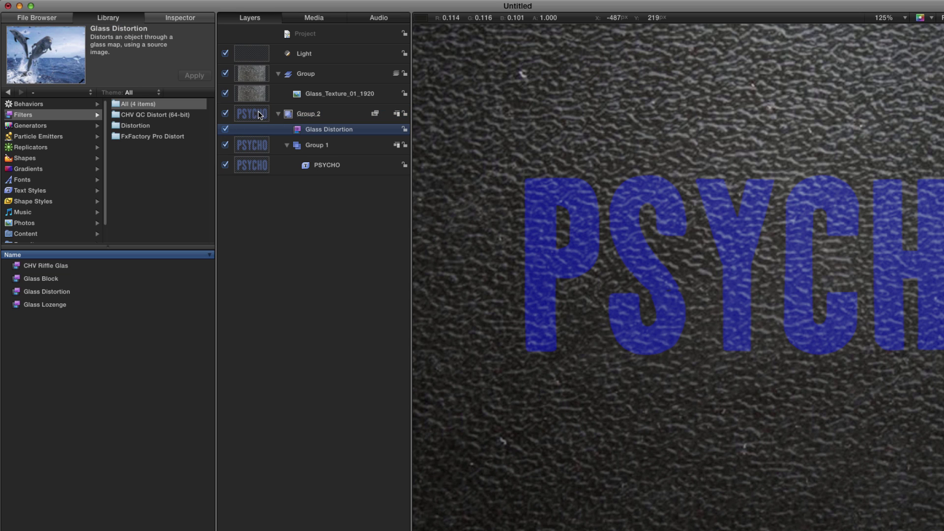
Use Glass_Texture_01_1920 as the Glass Distortion filter's distort input, set its amount to 500, and check the letter edges.
click(185, 19)
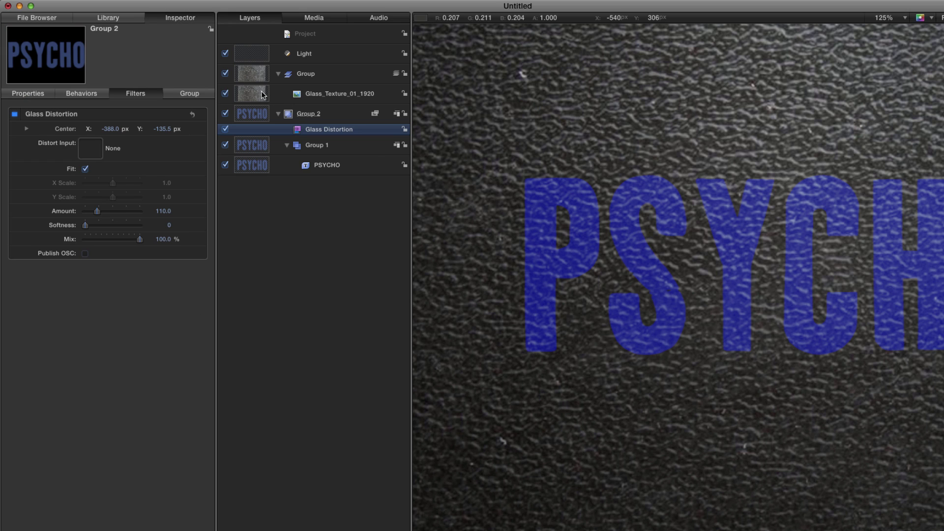
drag(262, 95, 91, 150)
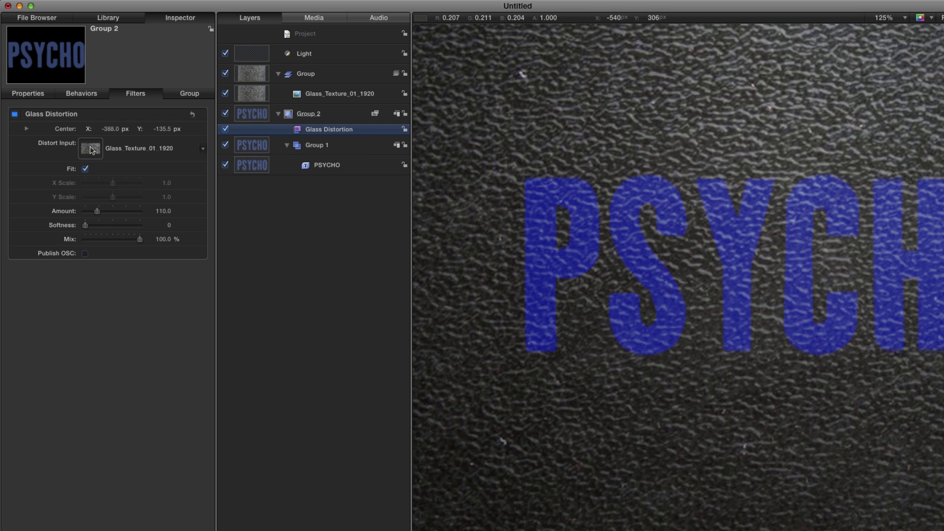
drag(97, 211, 173, 217)
key(z)
drag(572, 232, 616, 258)
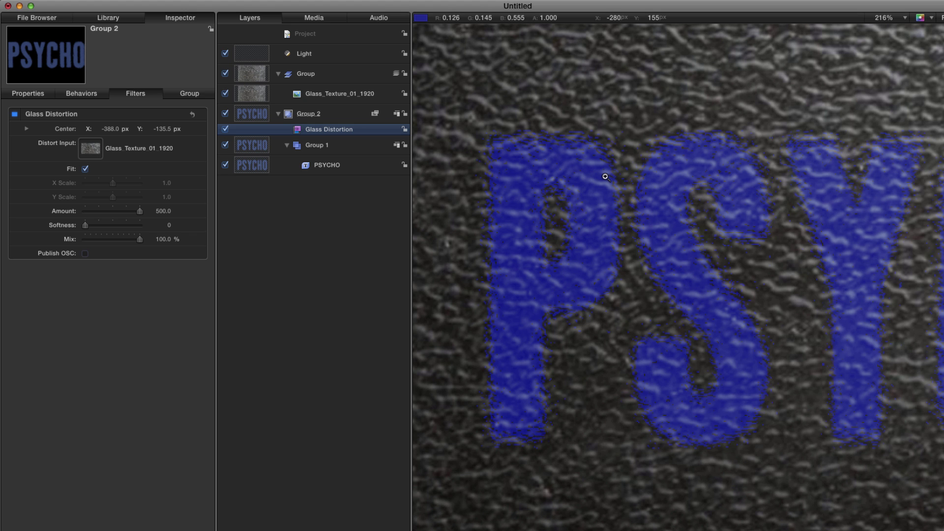
key(alt+z)
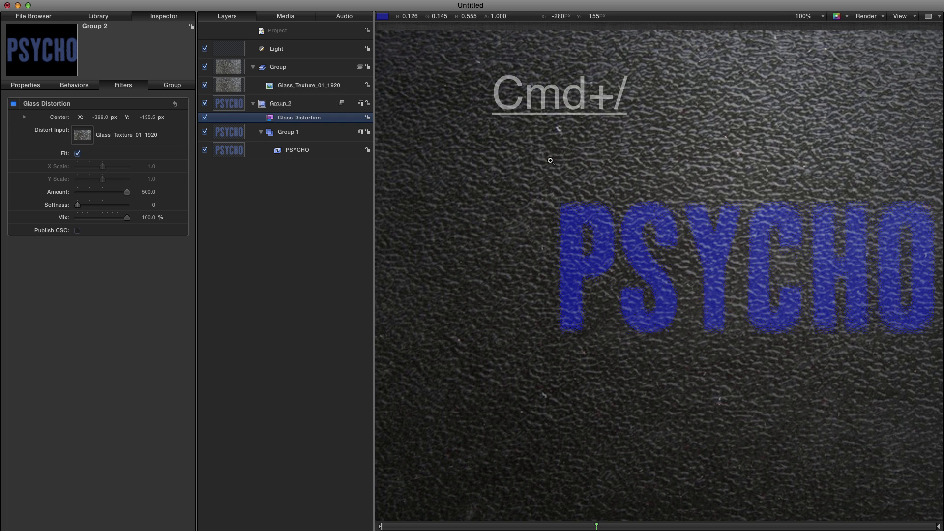
key(super+slash)
scroll(713, 288, right, 5)
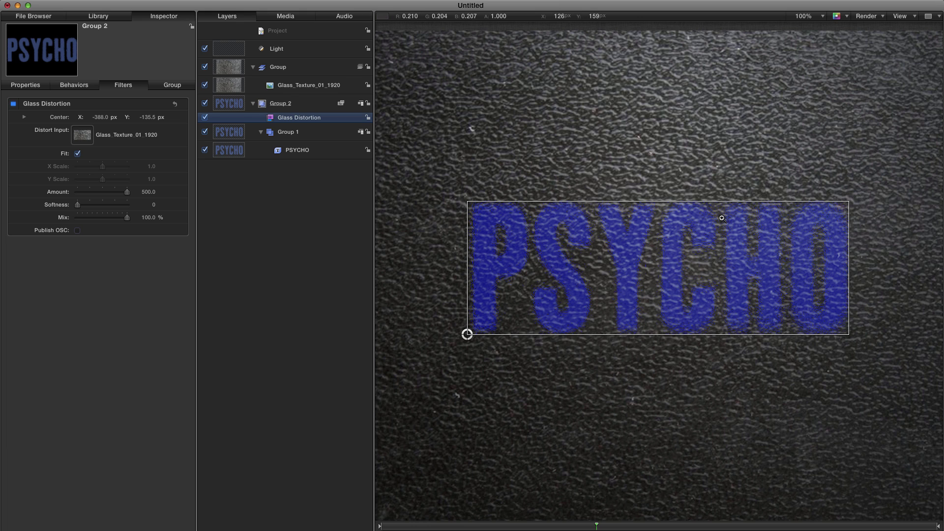
Add a Color Solid generator to Group 1 and send it behind the PSYCHO text.
click(234, 136)
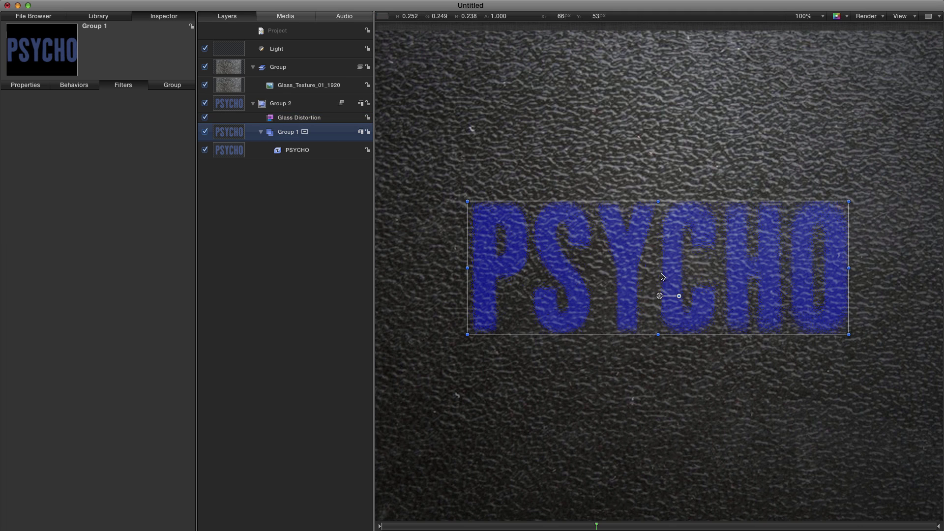
click(99, 15)
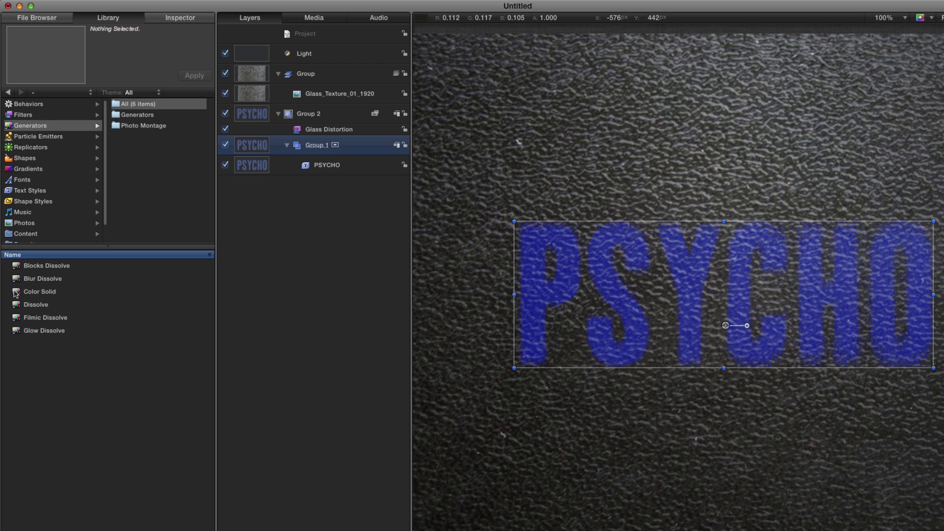
drag(17, 294, 313, 159)
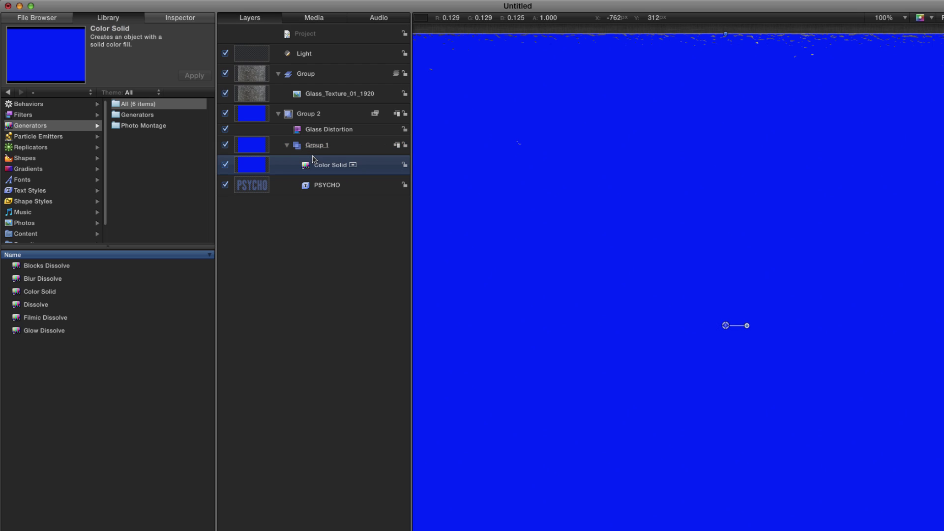
key(super+bracketleft)
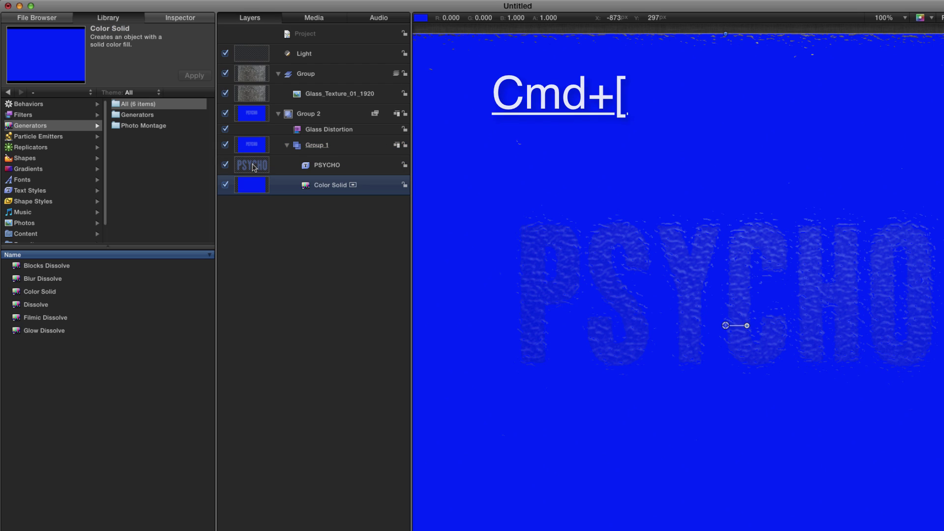
Lower the Color Solid's opacity to 2% and compare the distortion with the solid hidden and shown.
click(183, 20)
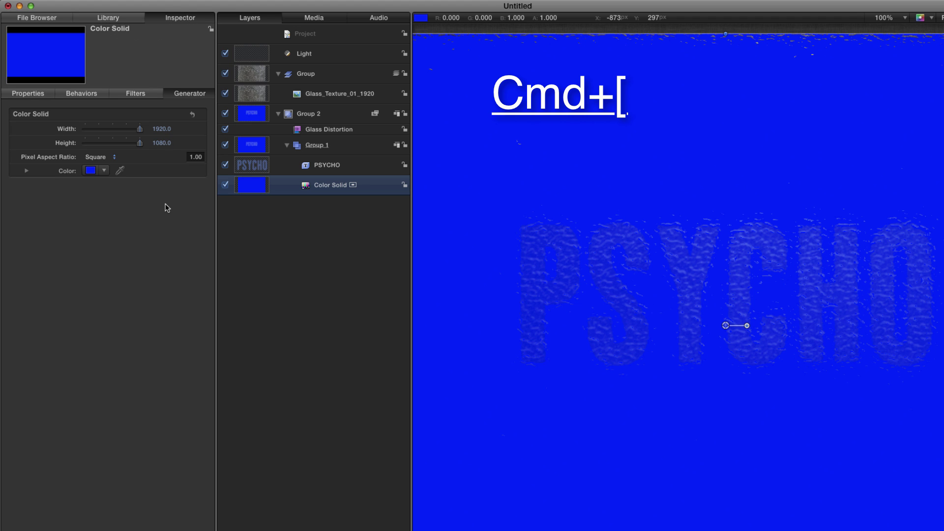
click(45, 95)
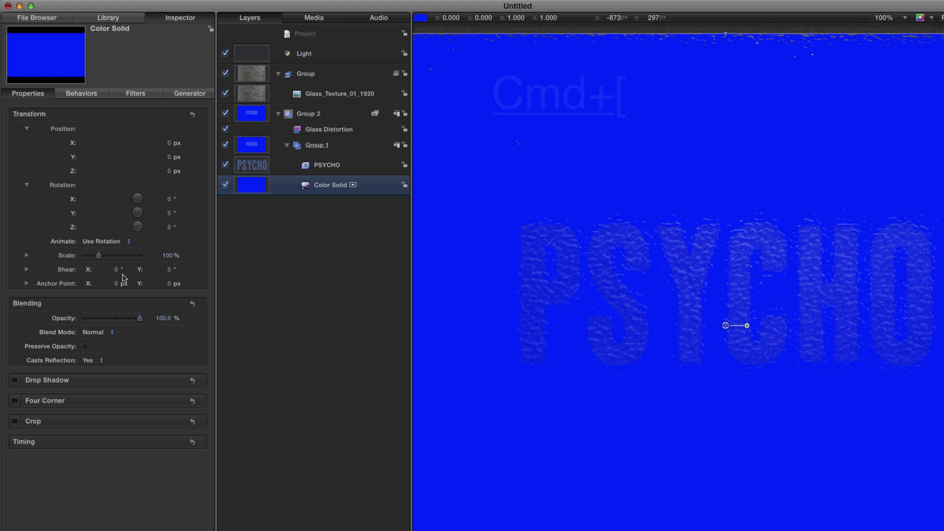
drag(140, 318, 90, 323)
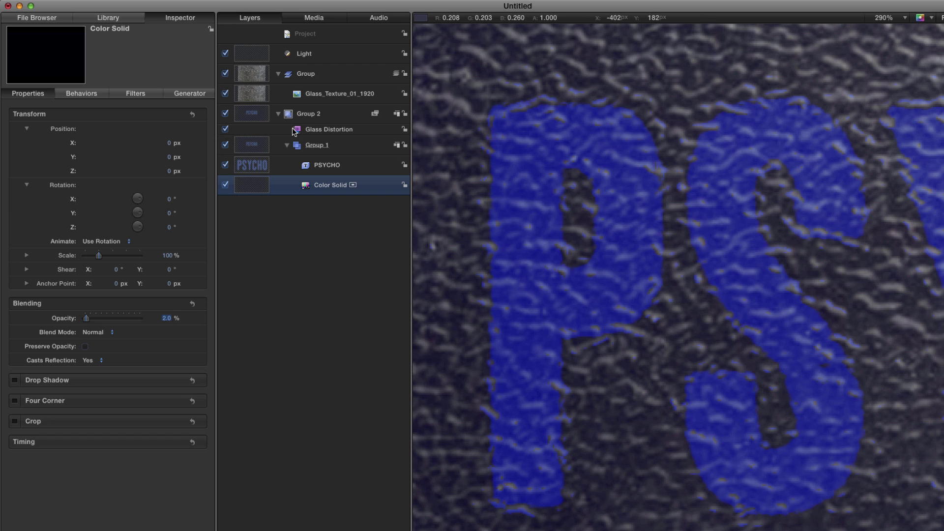
click(225, 186)
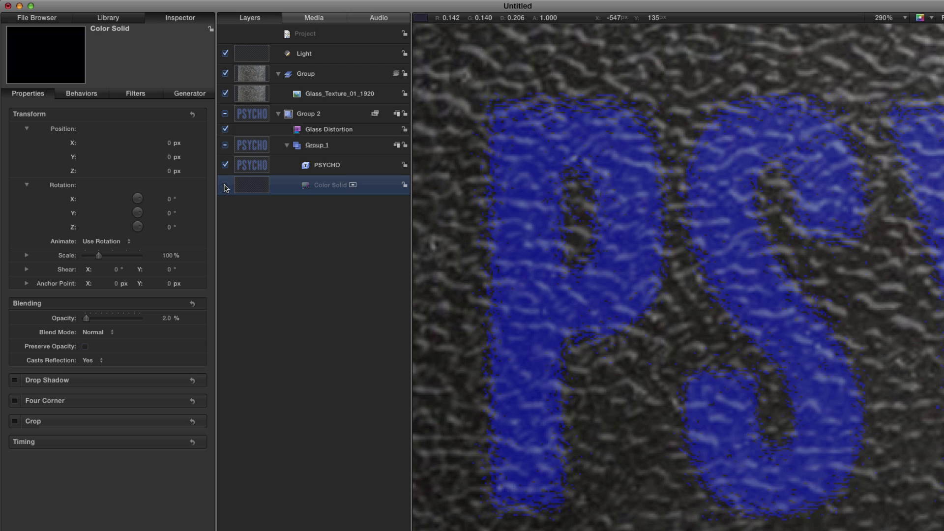
click(225, 185)
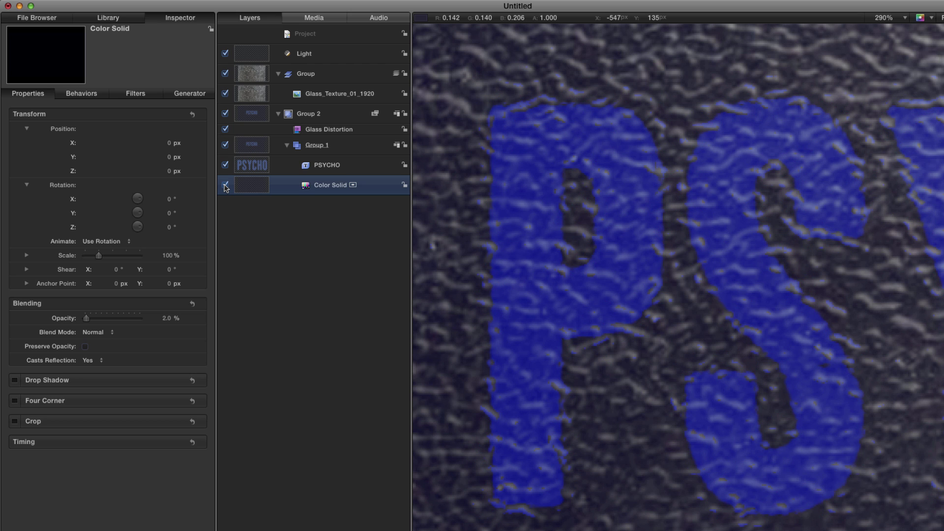
Shift the PSYCHO text horizontally to test the distortion, set its X position to 0, and compare with the Color Solid hidden.
click(244, 166)
drag(163, 143, 162, 143)
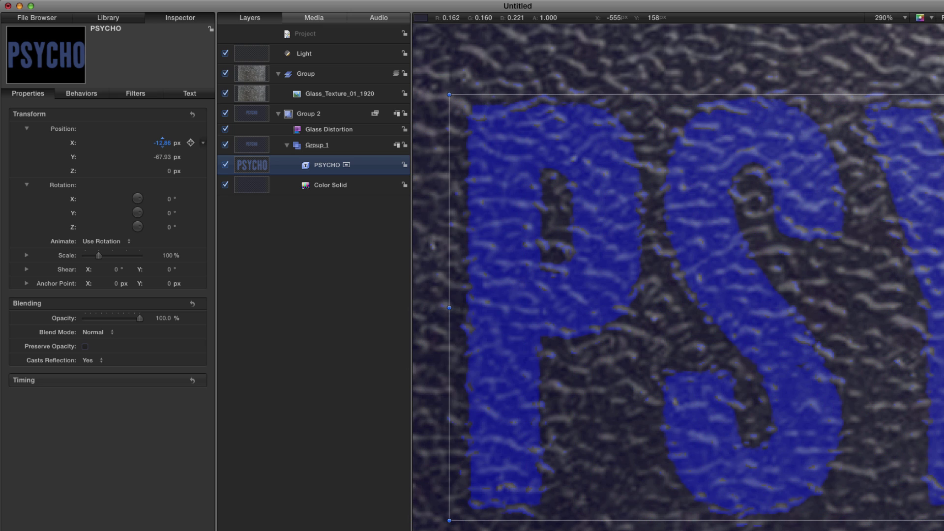
click(165, 143)
text(0)
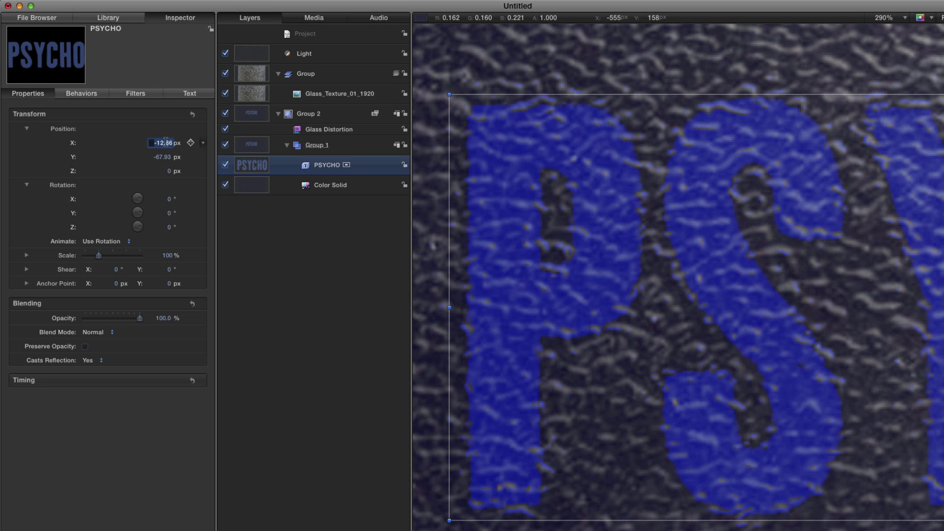
key(Return)
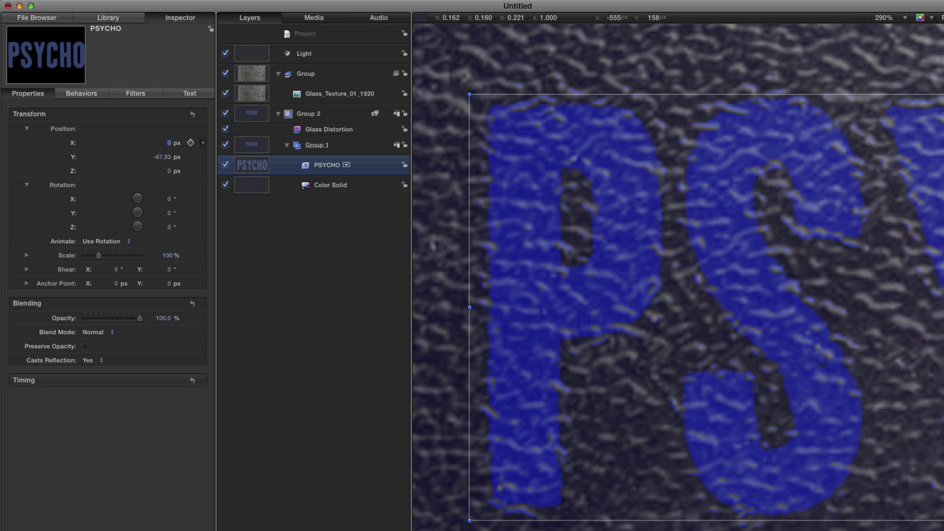
click(226, 185)
click(225, 185)
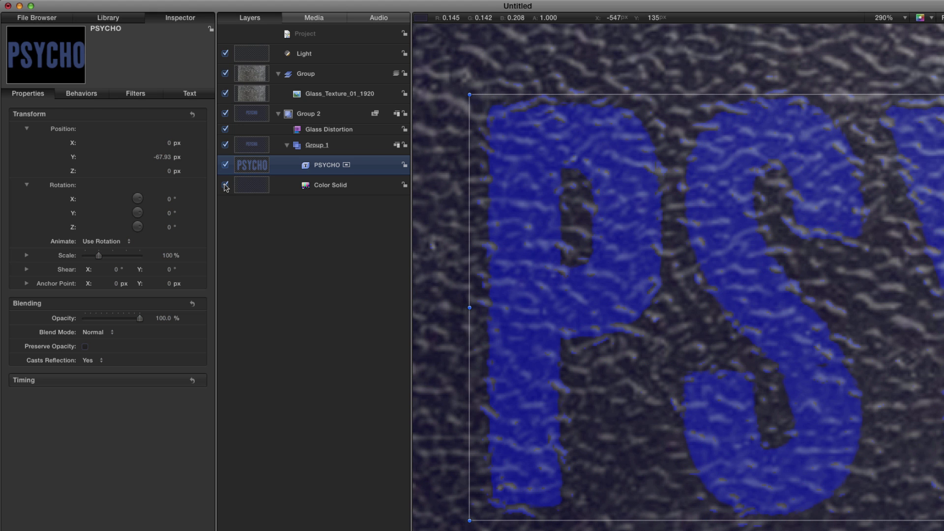
Turn on Preserve Opacity for the Color Solid and inspect the distorted letter edges up close.
key(shift+z)
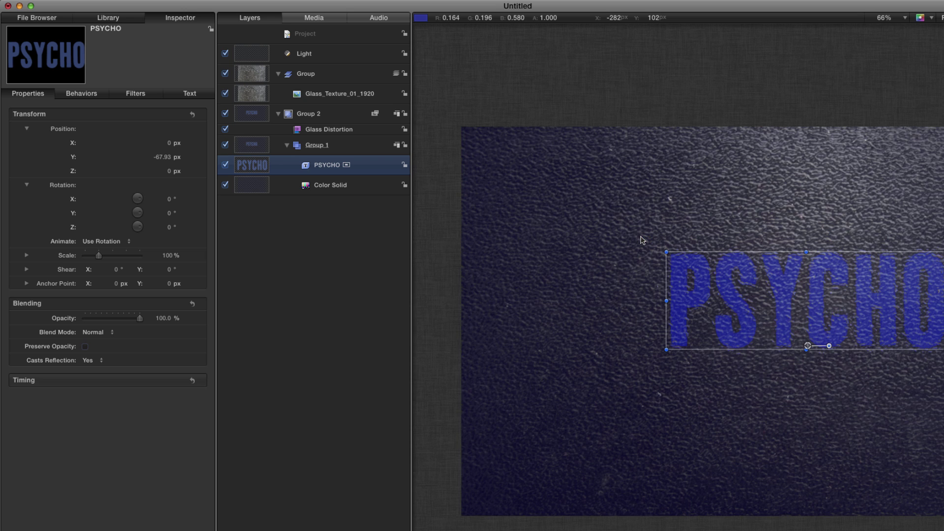
click(256, 187)
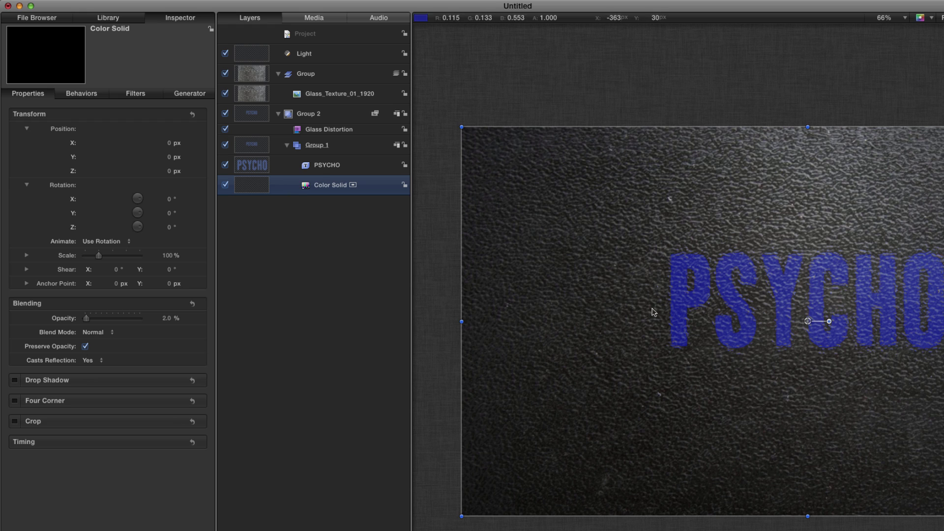
key(z)
drag(664, 281, 816, 339)
scroll(786, 328, right, 5)
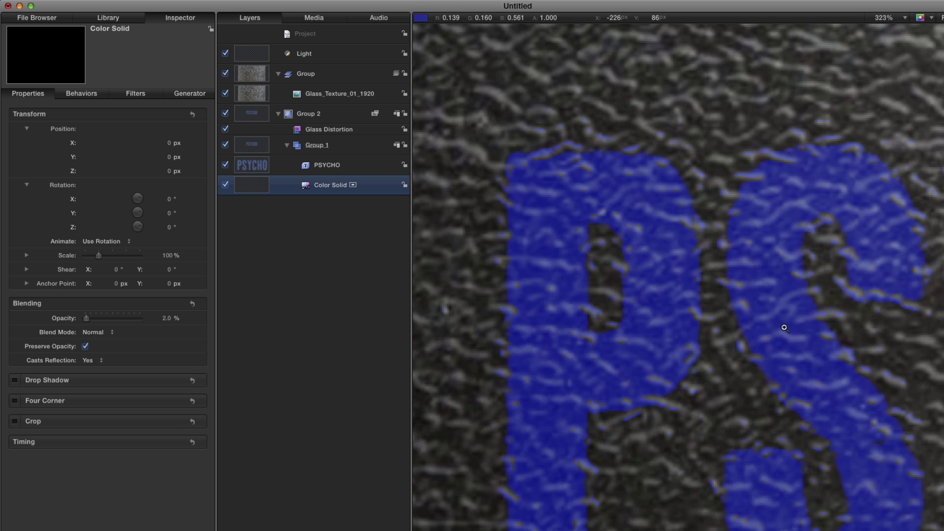
scroll(783, 327, down, 3)
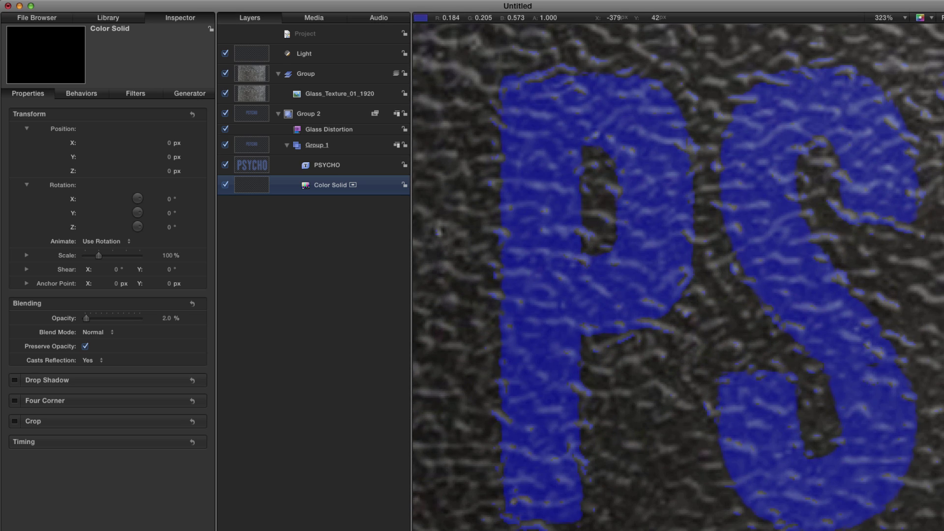
Set the Glass Distortion filter's softness to 2 and review the title.
click(324, 130)
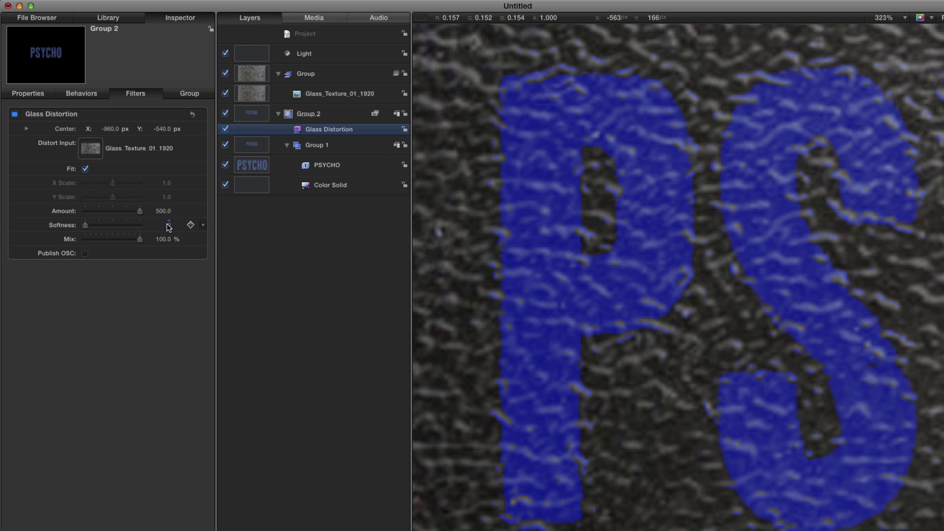
click(170, 225)
text(2)
key(Return)
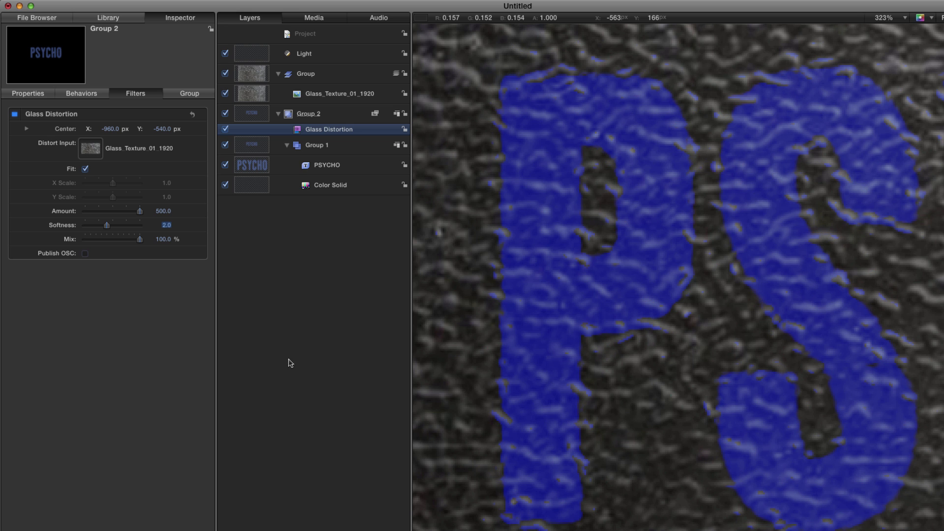
scroll(623, 320, down, 2)
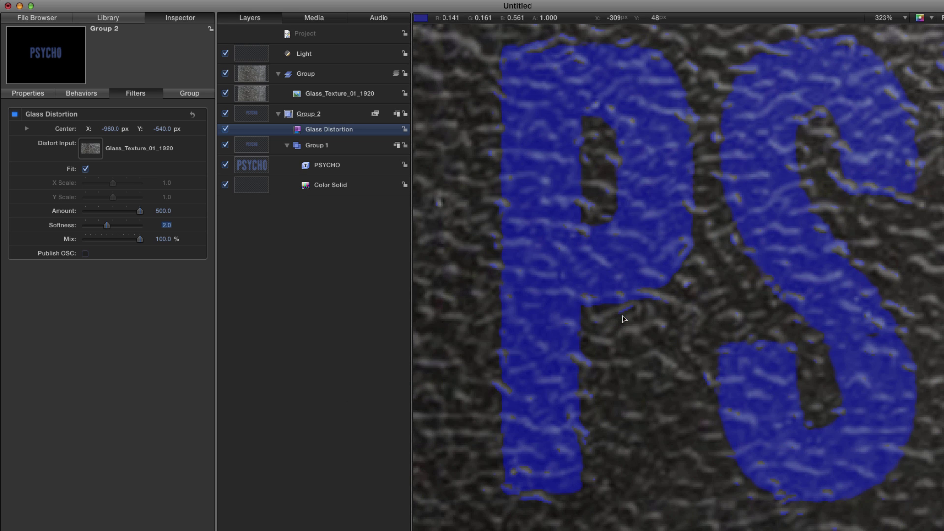
key(shift+z)
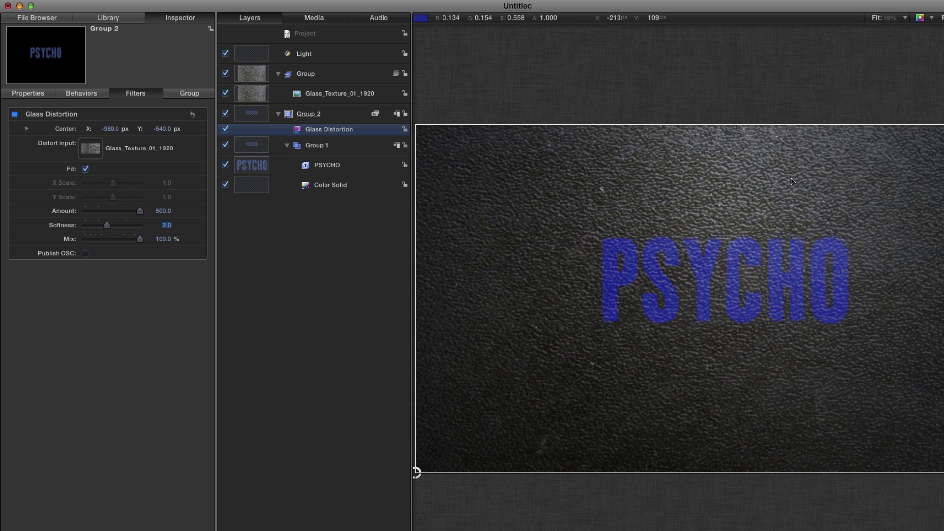
Add a Ramp parameter behavior to Group 1's Z position and set its start value to -1000 px.
click(250, 147)
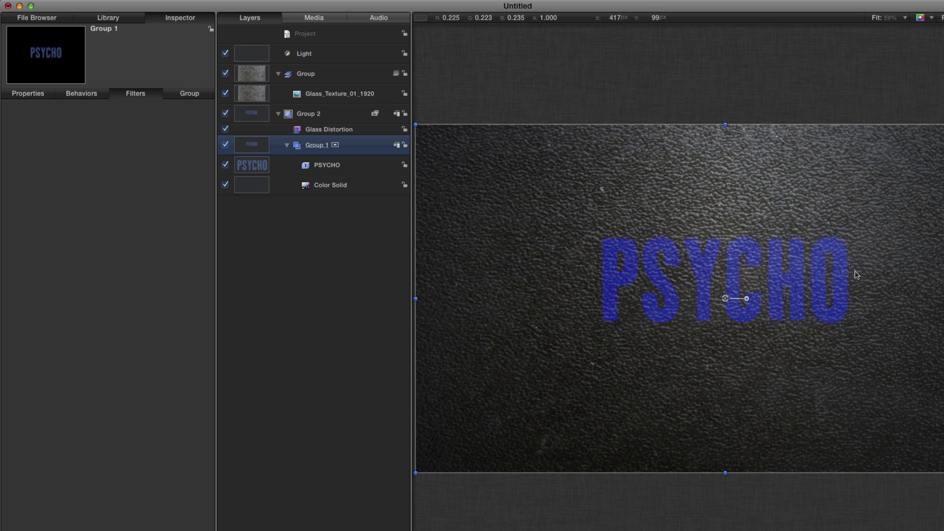
click(28, 94)
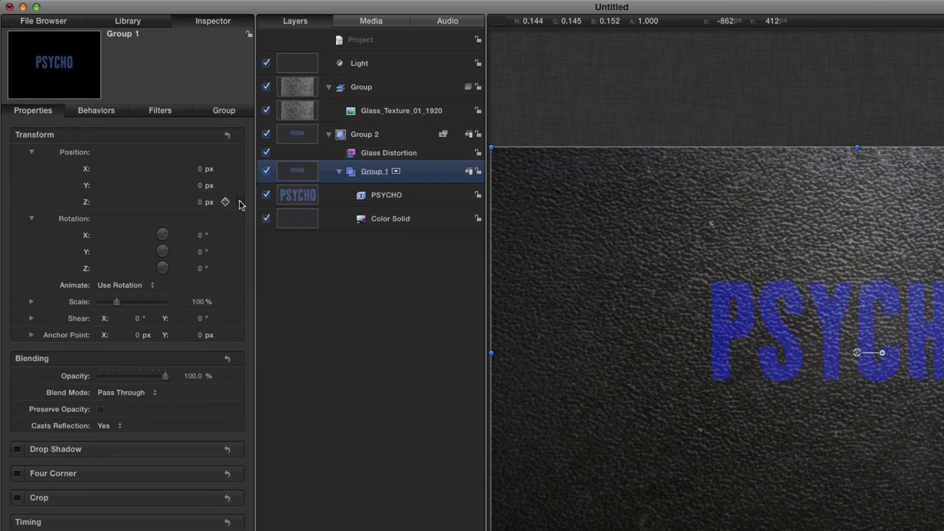
click(241, 203)
mouse_move(279, 257)
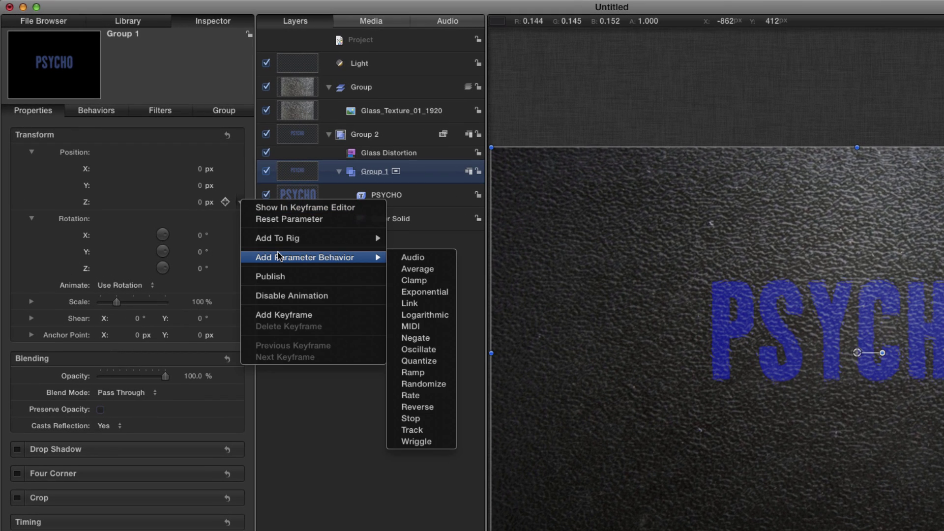
click(417, 372)
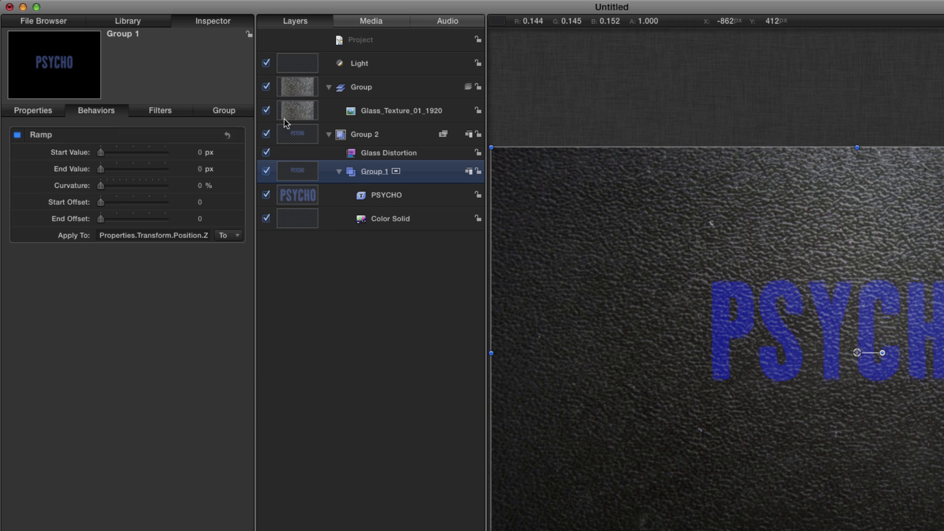
click(200, 153)
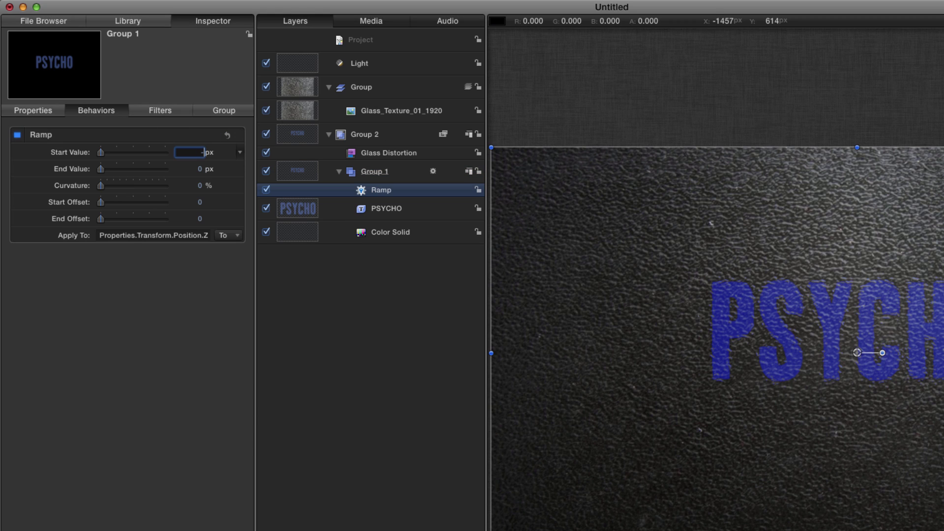
text(-1000)
key(Return)
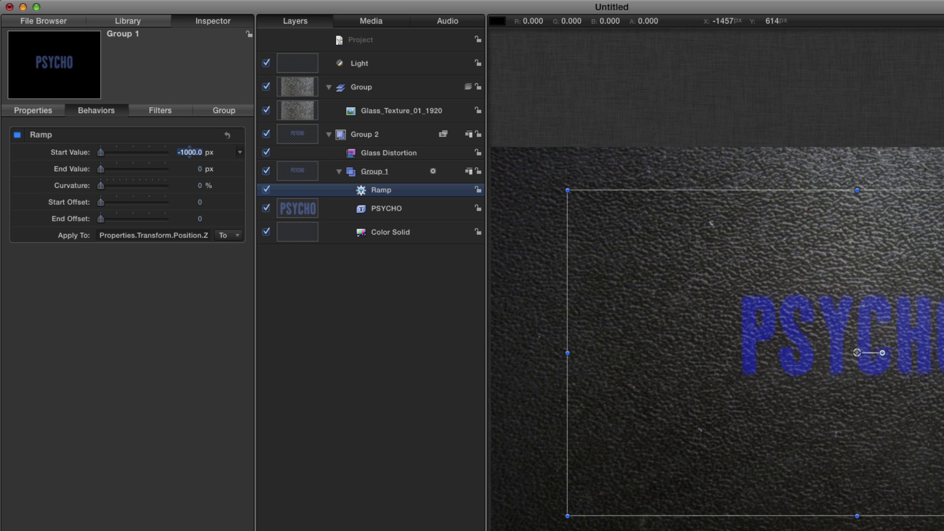
Add a Ramp parameter behavior to Group 1's Y rotation, set its start value to 45°, and preview the motion.
click(37, 110)
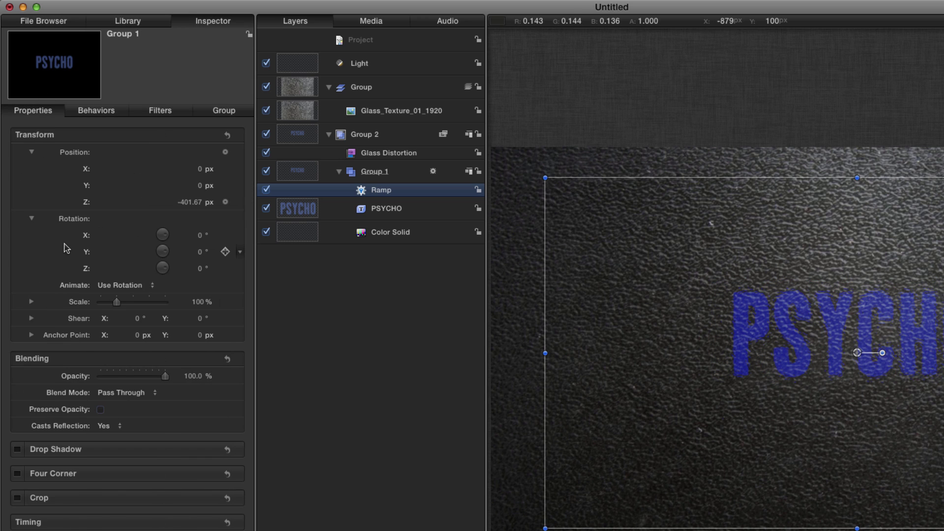
click(240, 253)
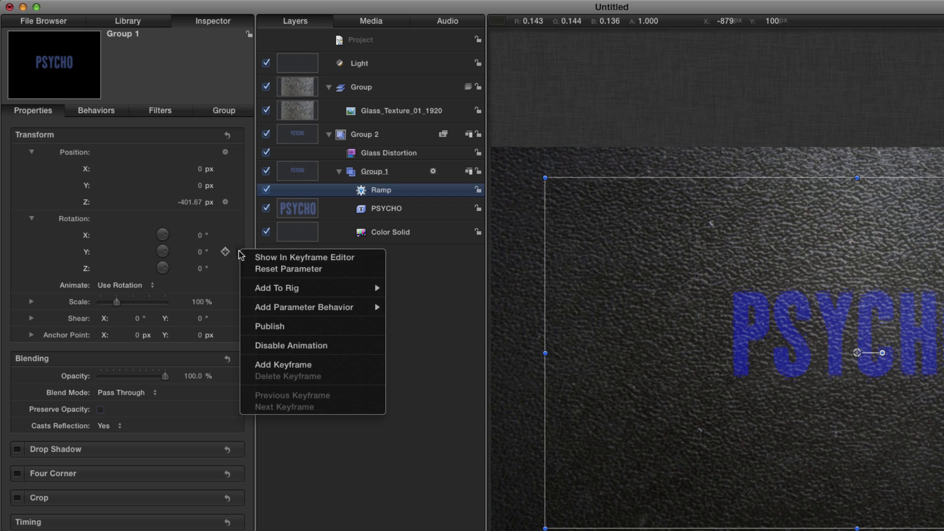
mouse_move(272, 308)
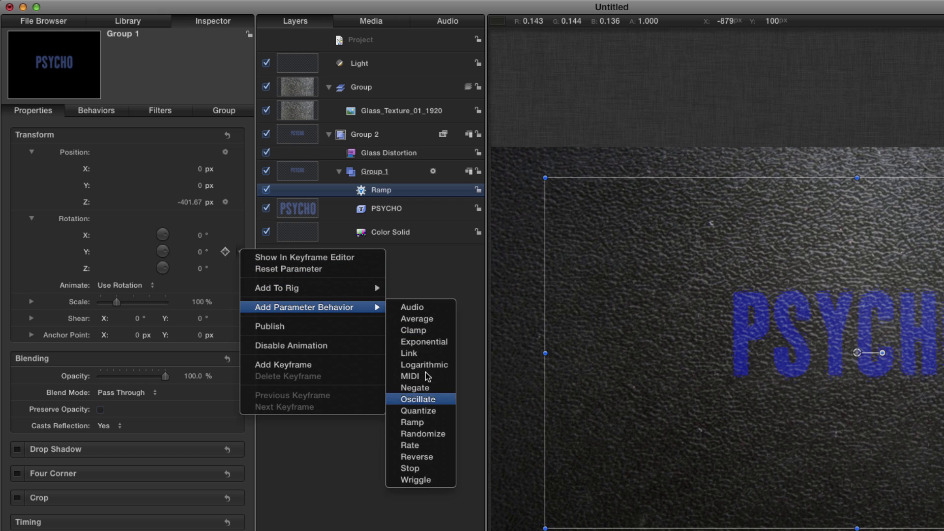
click(413, 422)
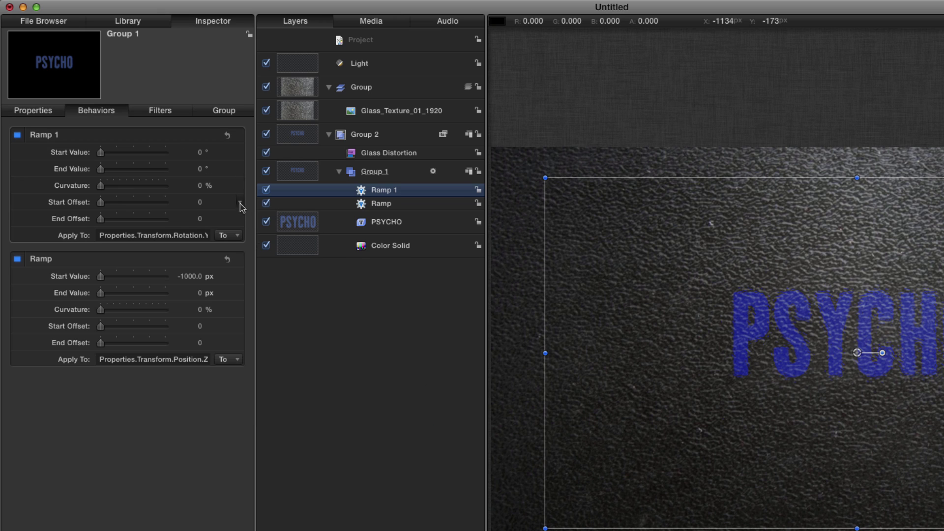
click(201, 154)
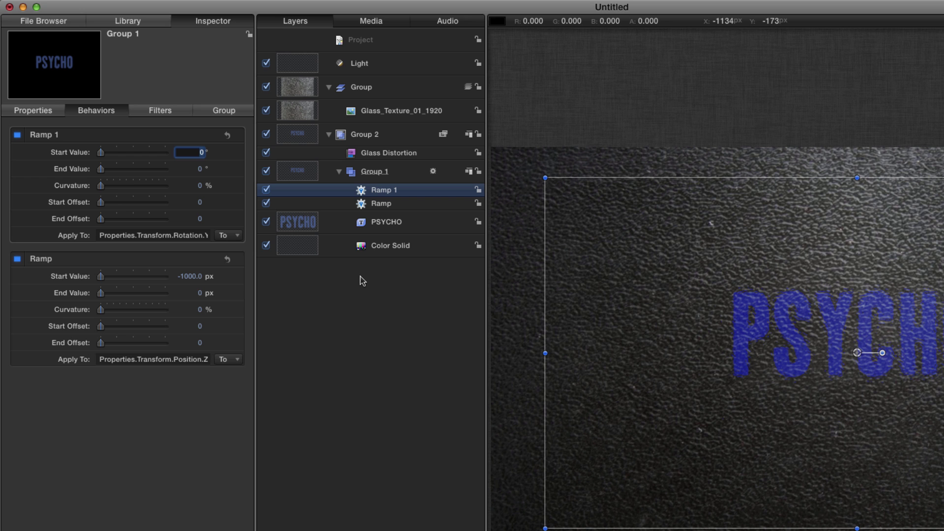
text(45)
key(Return)
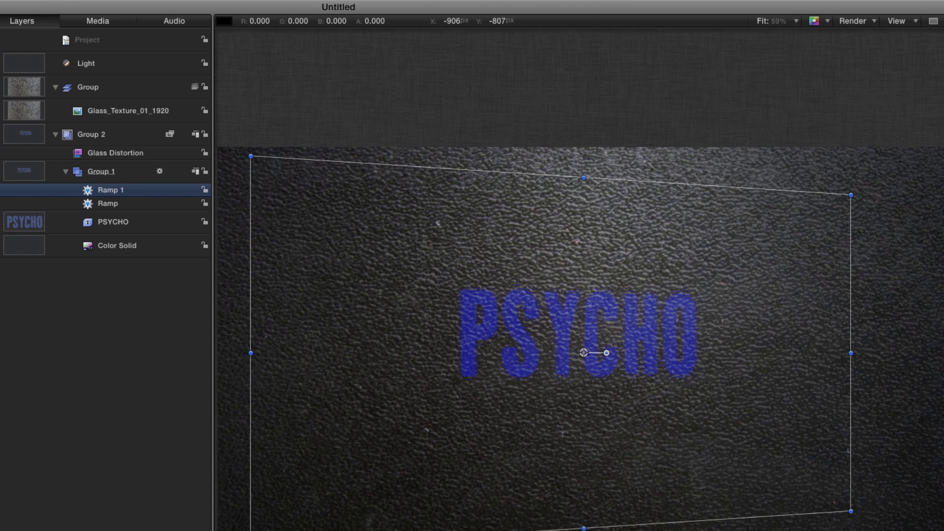
drag(547, 530, 509, 530)
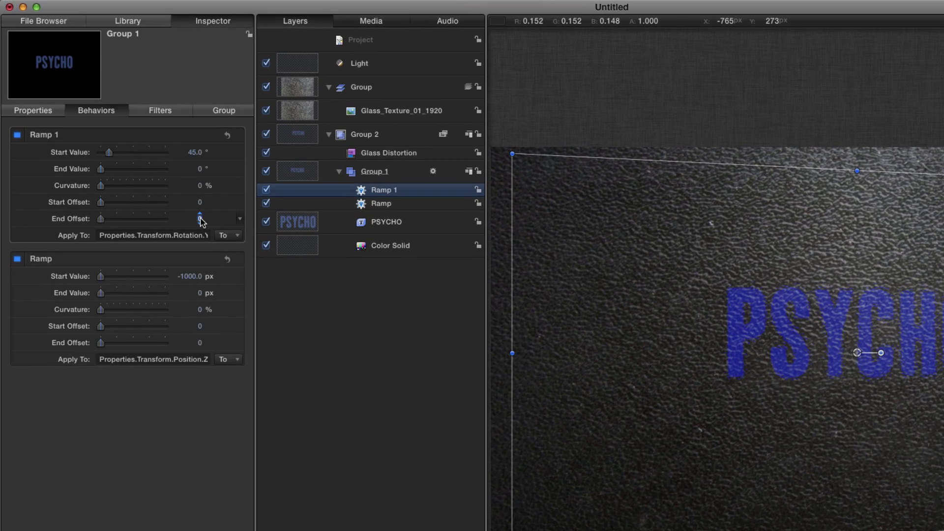
Set the end offset of both the rotation and position ramps to 72.
click(169, 185)
key(Tab)
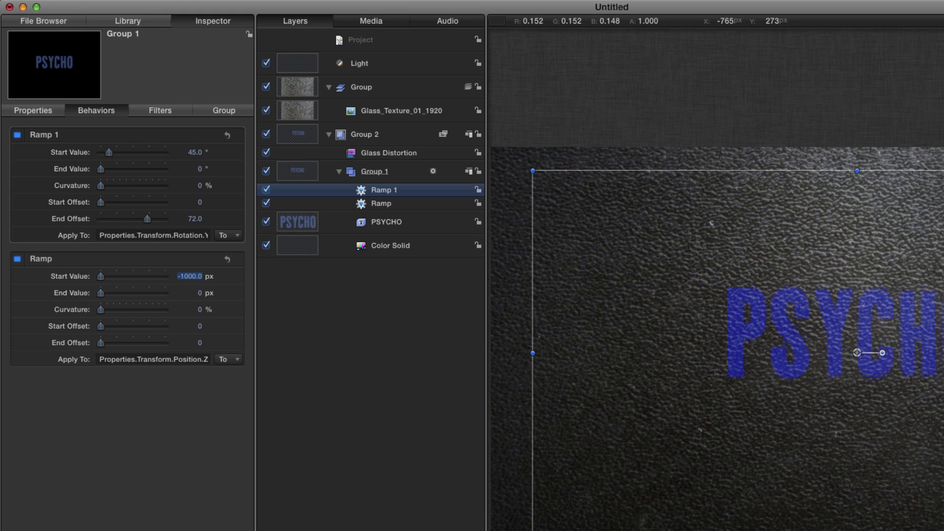
click(199, 343)
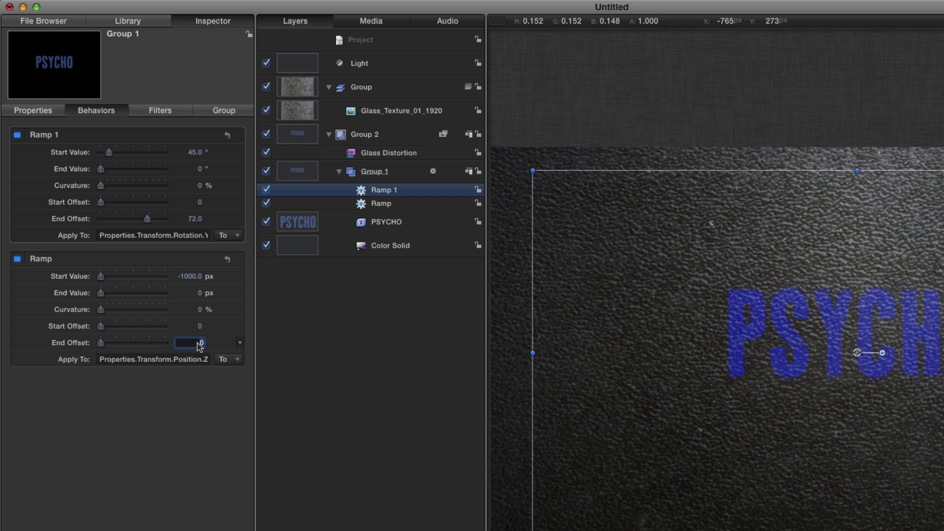
text(72)
key(Return)
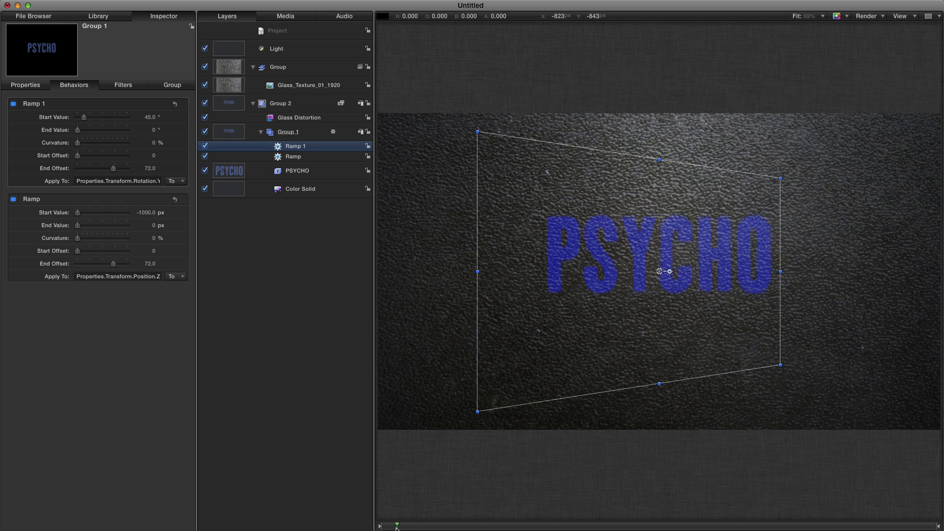
Preview the title's animation from the start and examine the glass distortion on the letters up close.
drag(397, 528, 789, 526)
drag(858, 527, 381, 526)
key(space)
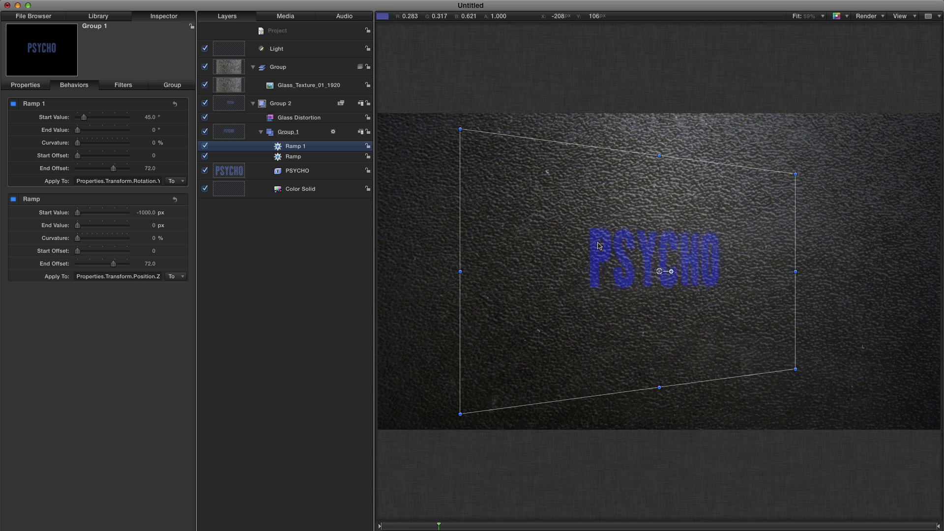
drag(439, 526, 611, 526)
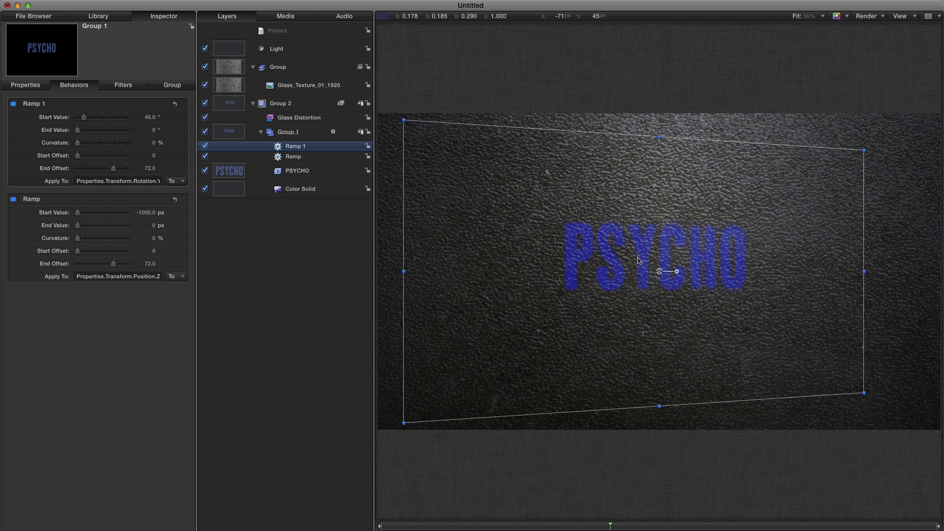
drag(638, 259, 665, 296)
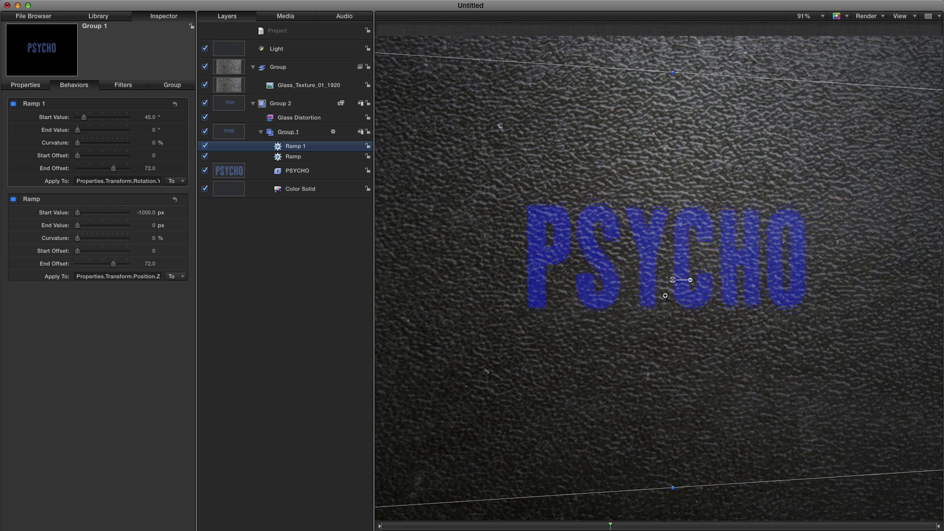
scroll(665, 296, down, 1)
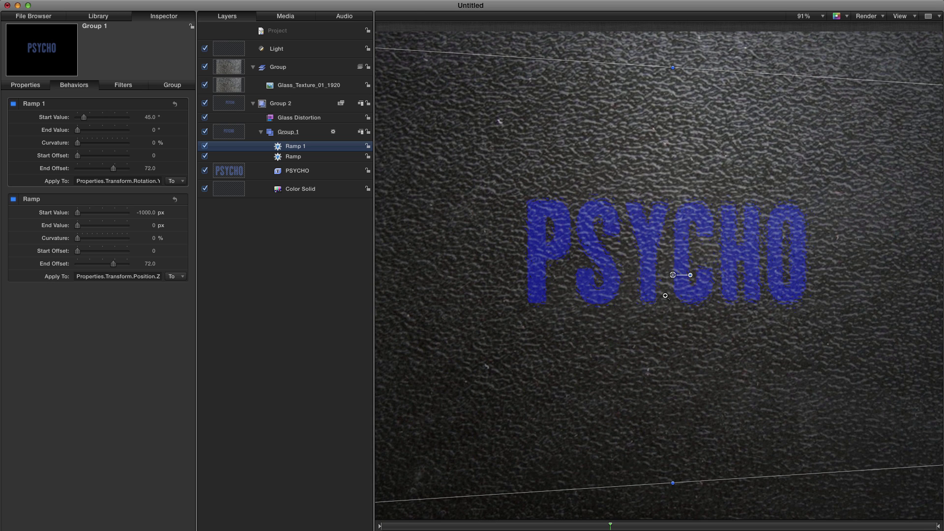
key(shift+z)
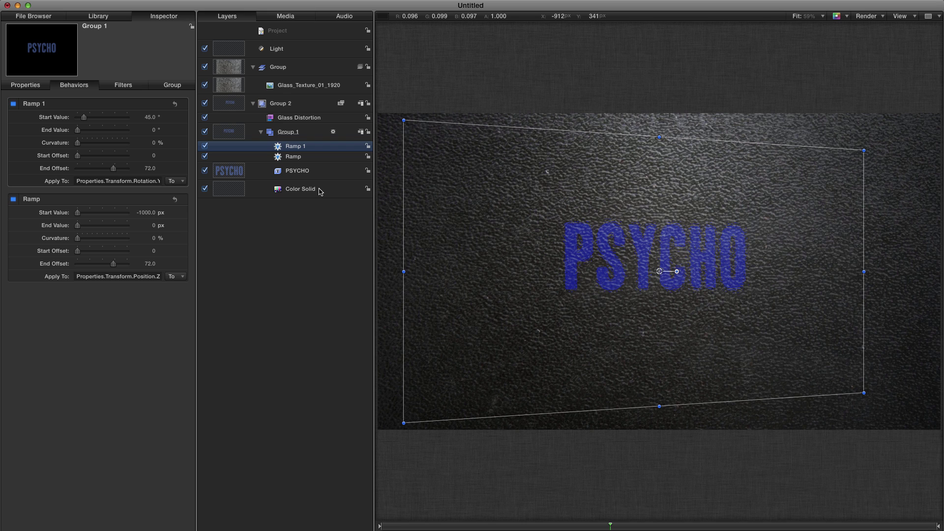
Search the library's filters for "grad" and apply Gradient Blur to Group 2.
click(231, 105)
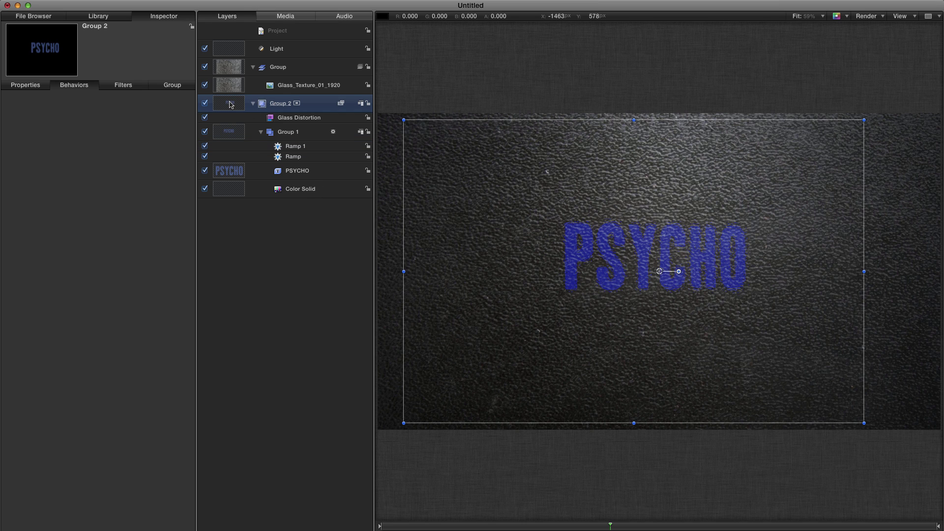
click(97, 18)
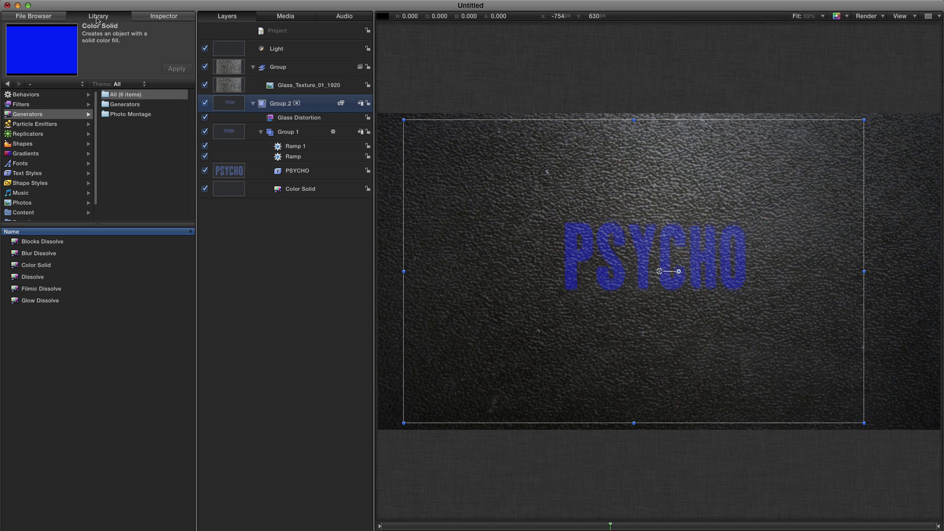
click(20, 104)
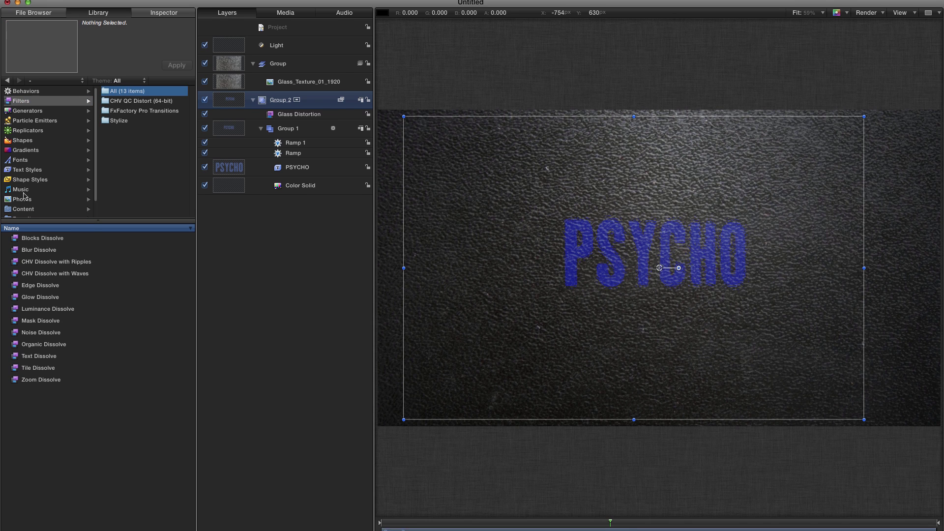
click(80, 496)
text(sol)
text(grad)
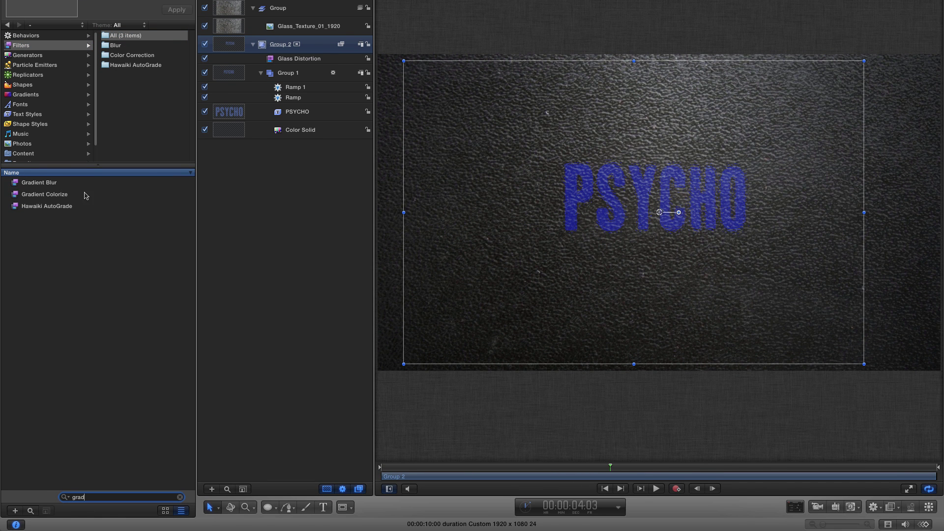
drag(29, 185, 251, 49)
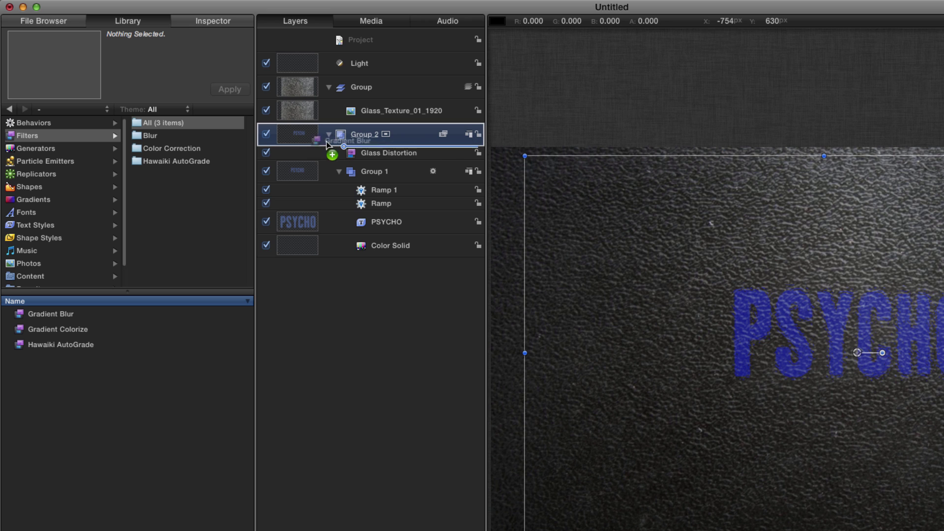
mouse_move(326, 141)
mouse_down()
mouse_move(310, 141)
mouse_move(323, 143)
mouse_up()
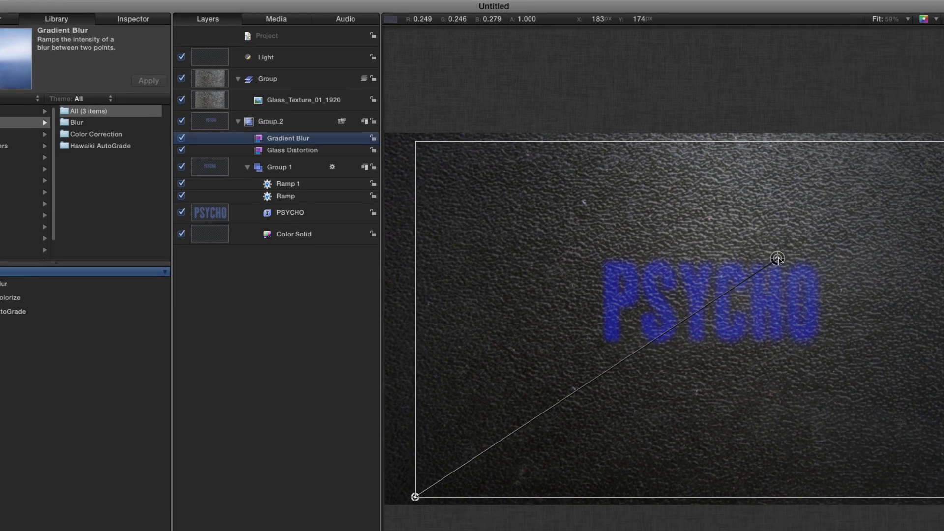
Place the Gradient Blur points level across the title, at about X -553 and 652 px, and set the blur amount to 100.
drag(924, 285, 936, 288)
drag(349, 464, 322, 286)
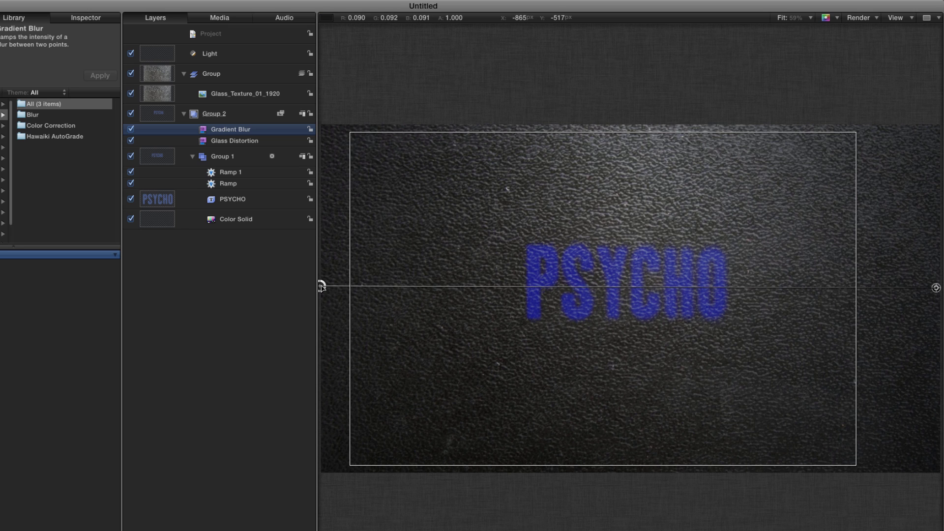
click(87, 18)
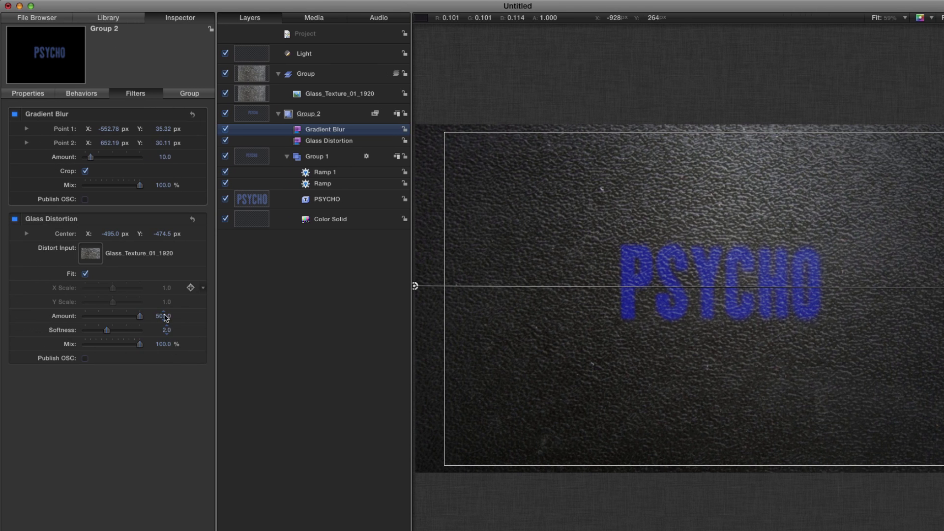
click(165, 157)
text(1)
key(Return)
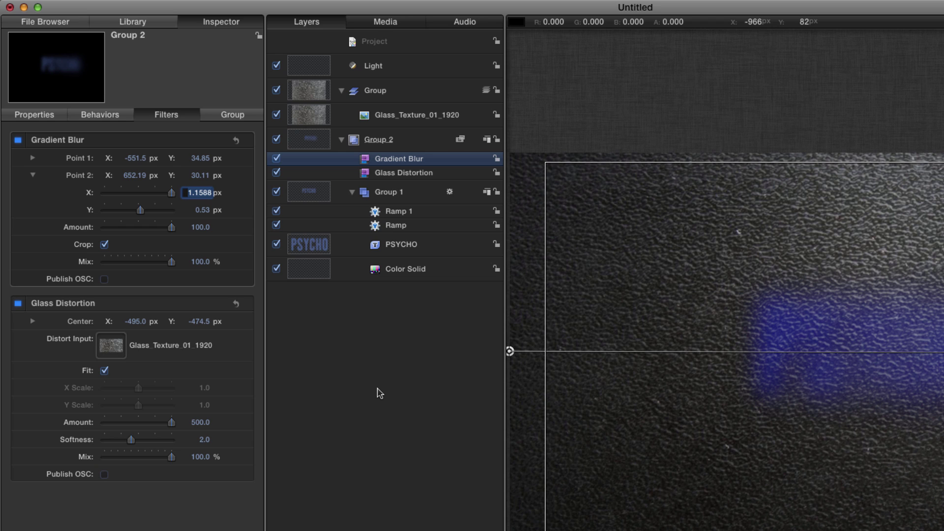
Set the Gradient Blur's Point 2 X parameter to 1 and its Point 1 X parameter to 0.
text(1)
key(Return)
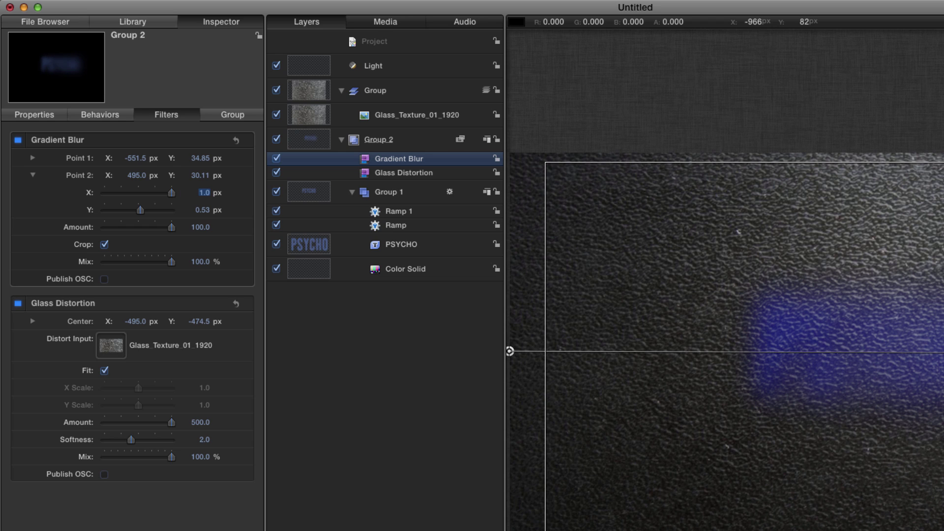
mouse_move(149, 174)
click(33, 158)
click(198, 175)
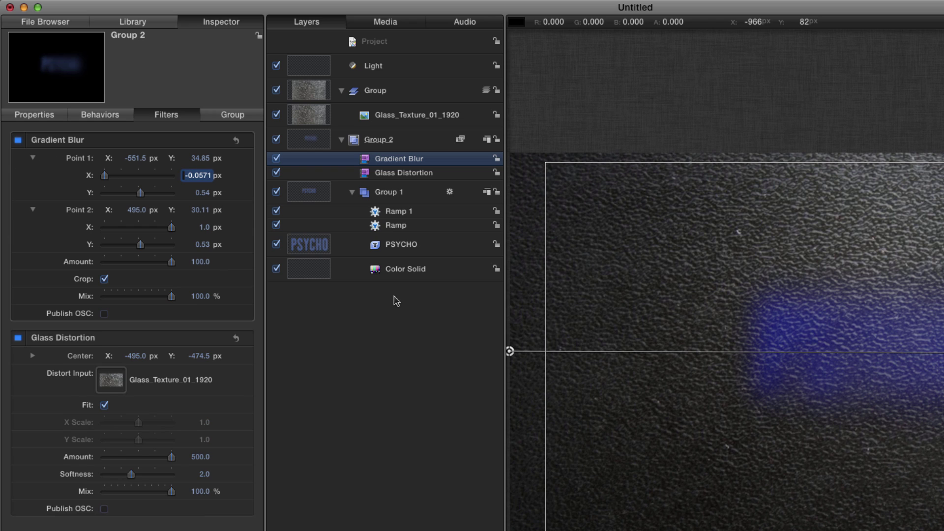
text(0)
key(Return)
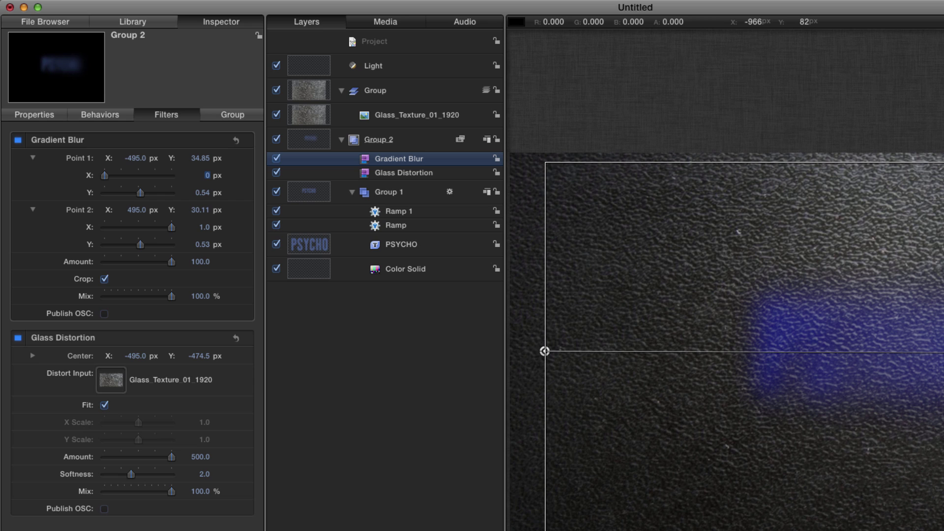
Add a Ramp parameter behavior to the Gradient Blur's Point 1 X and set its end value to 0.99.
click(248, 176)
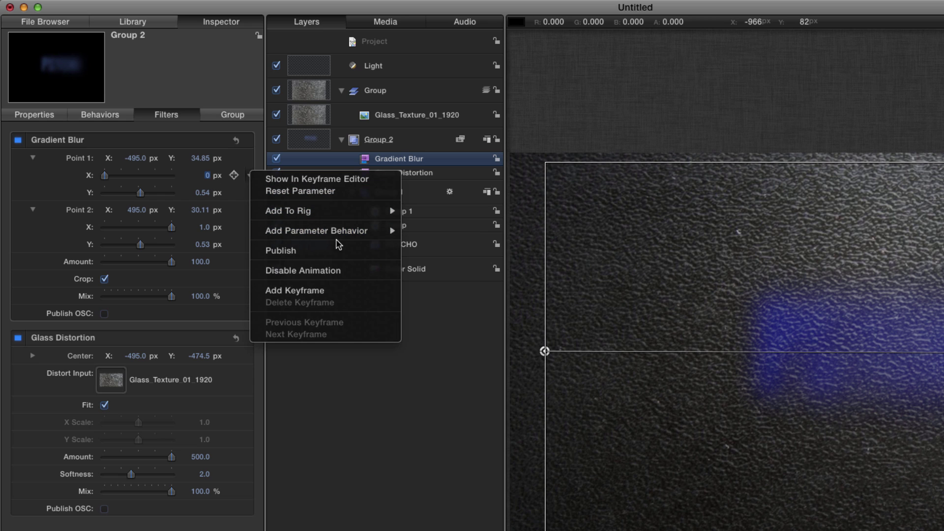
mouse_move(338, 236)
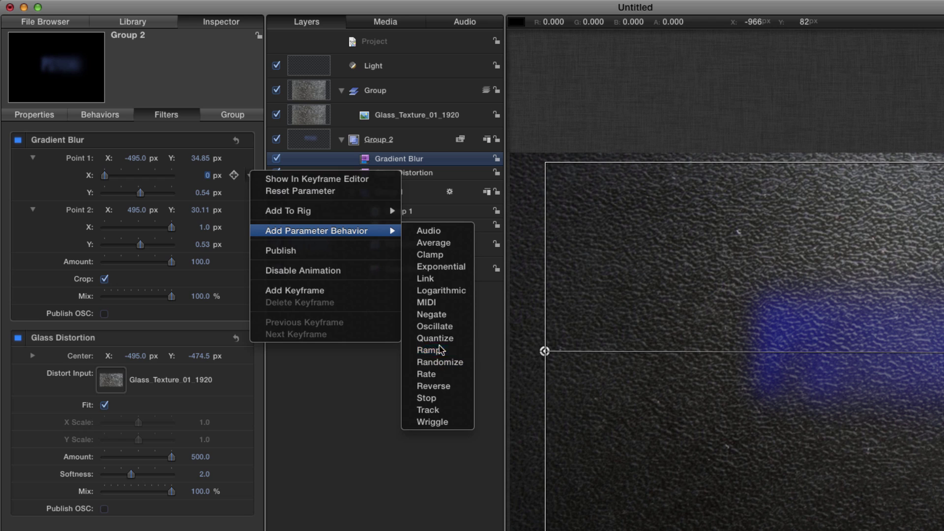
click(445, 352)
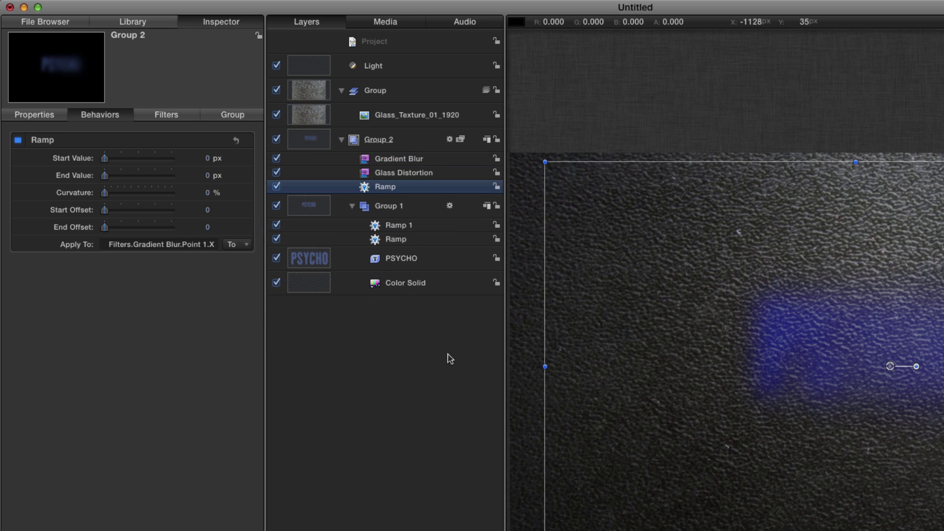
click(207, 175)
text(.99)
key(Return)
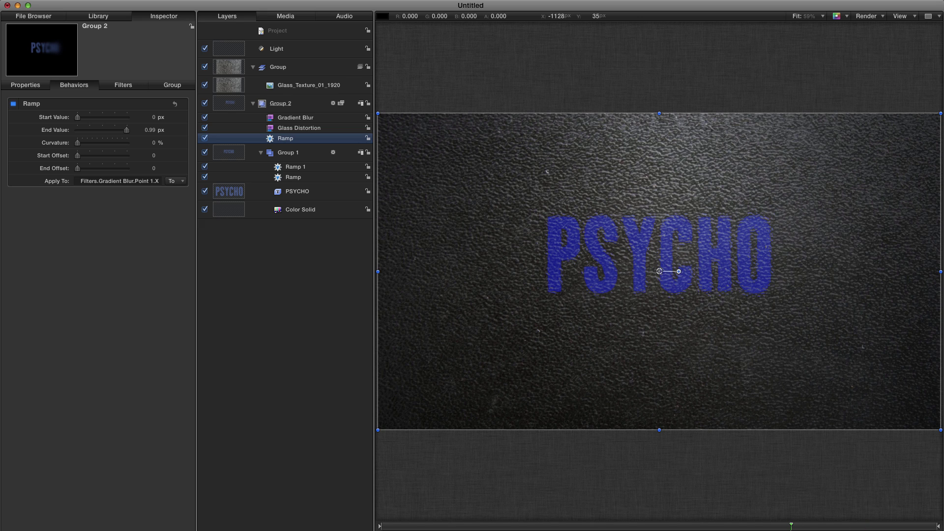
Set the Point 1 X Ramp's end offset to 30 frames and scrub through the title's reveal to check it.
click(155, 169)
text(30)
key(Return)
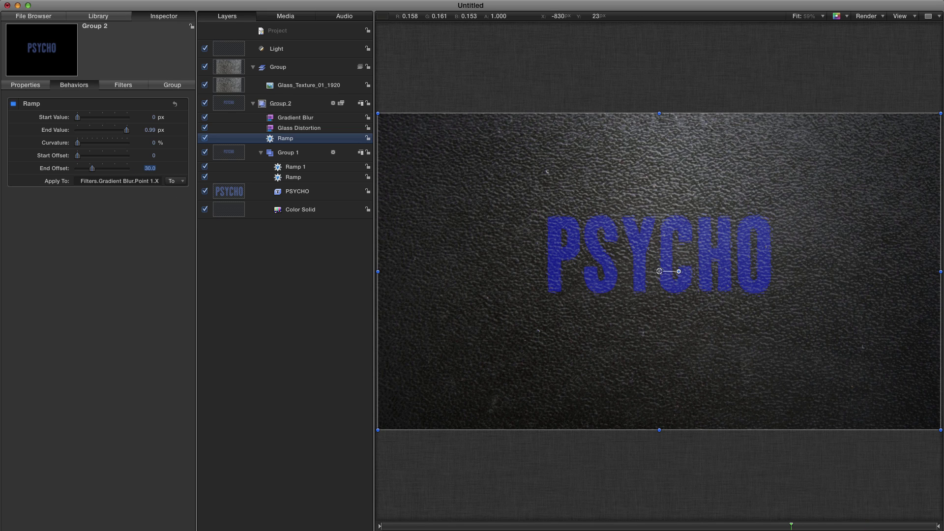
drag(772, 527, 818, 530)
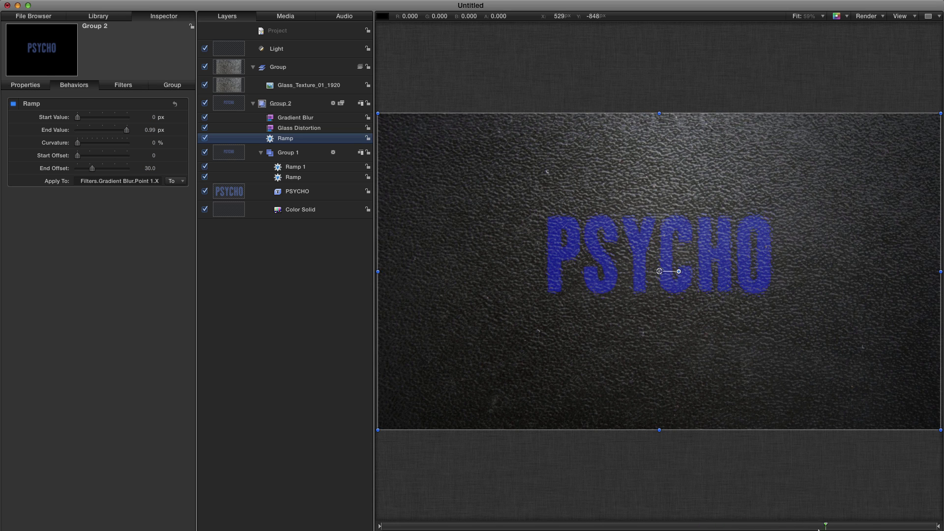
mouse_move(902, 527)
mouse_down()
mouse_move(456, 526)
mouse_move(916, 526)
mouse_up()
Create a new group, nest Group 2 inside it, and scrub the timeline to check how the title is lit.
click(227, 106)
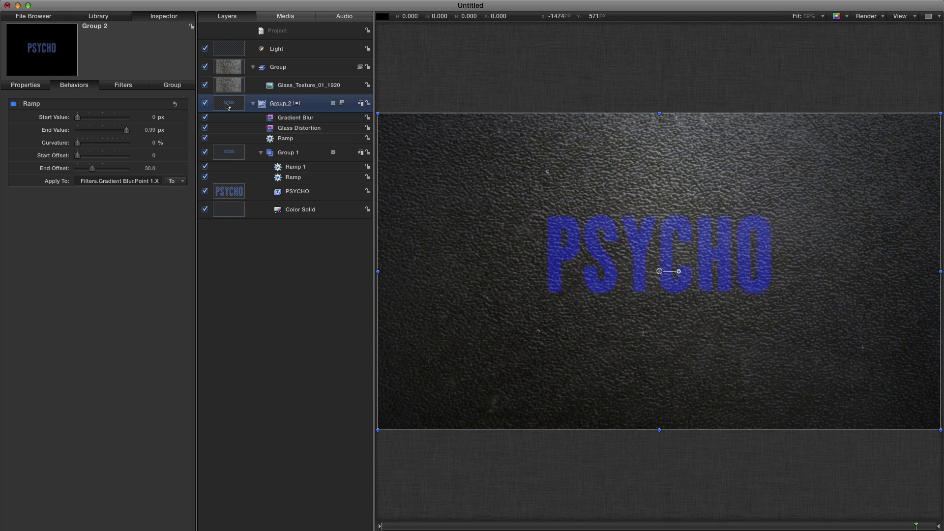
key(super+shift+n)
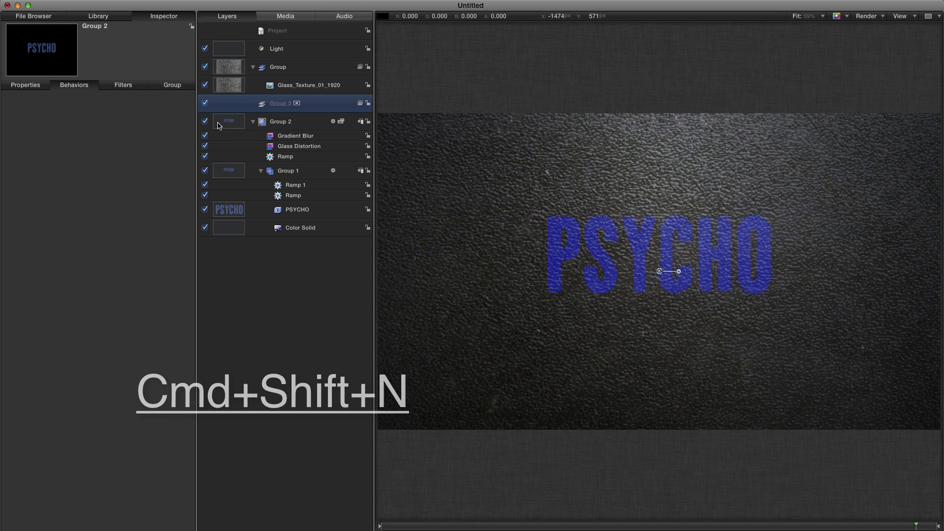
drag(218, 126, 280, 106)
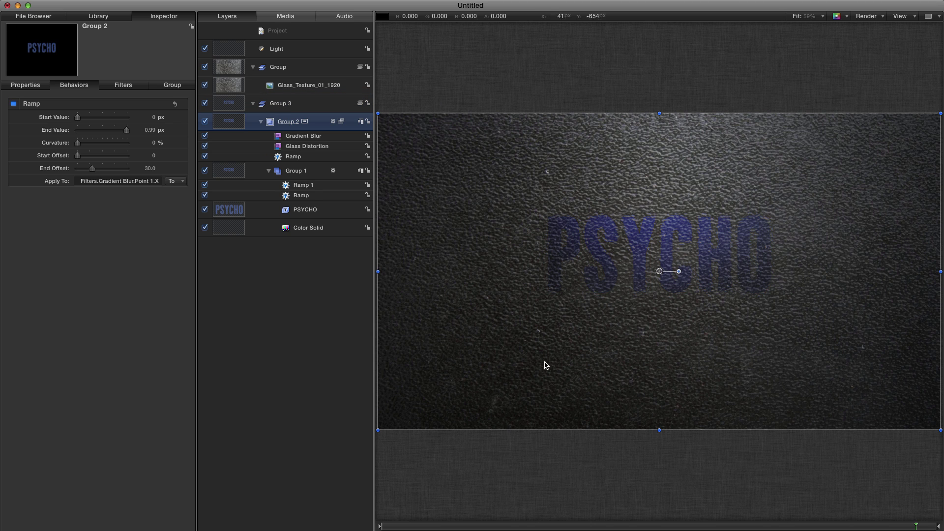
click(395, 526)
drag(403, 526, 846, 527)
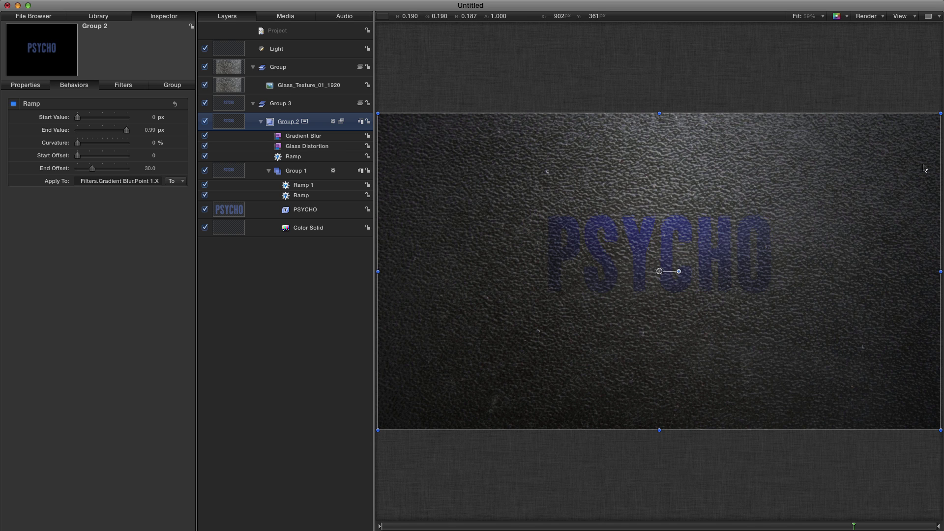
Add a new group at project level, make it 2D, and send it to the bottom of the layer stack.
click(294, 36)
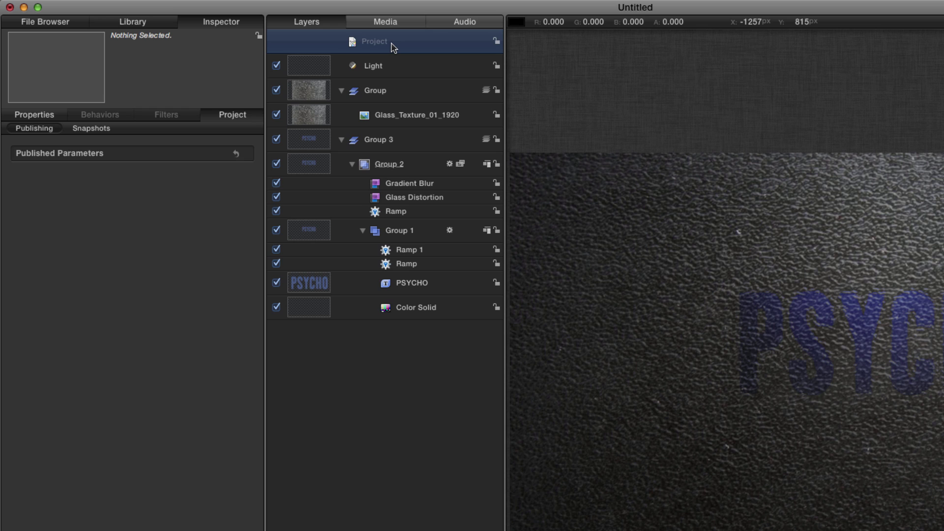
key(super+shift+n)
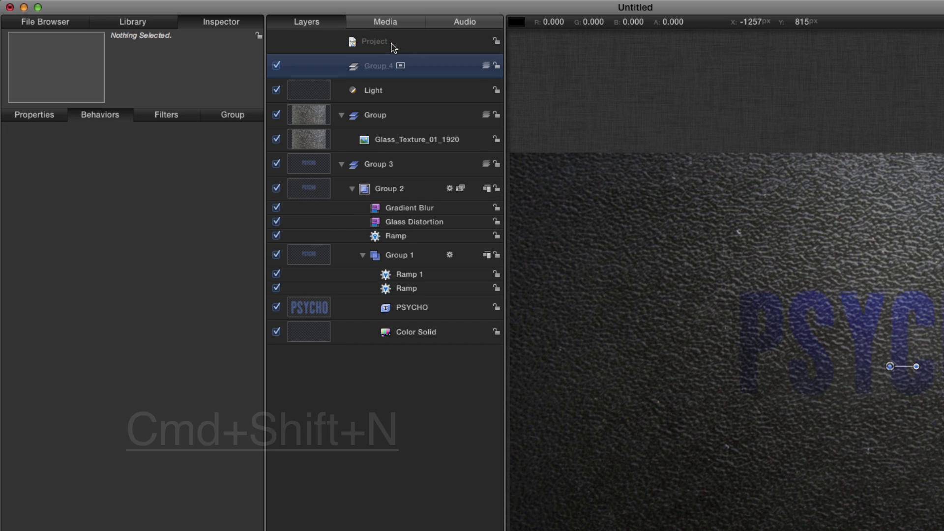
right_click(375, 67)
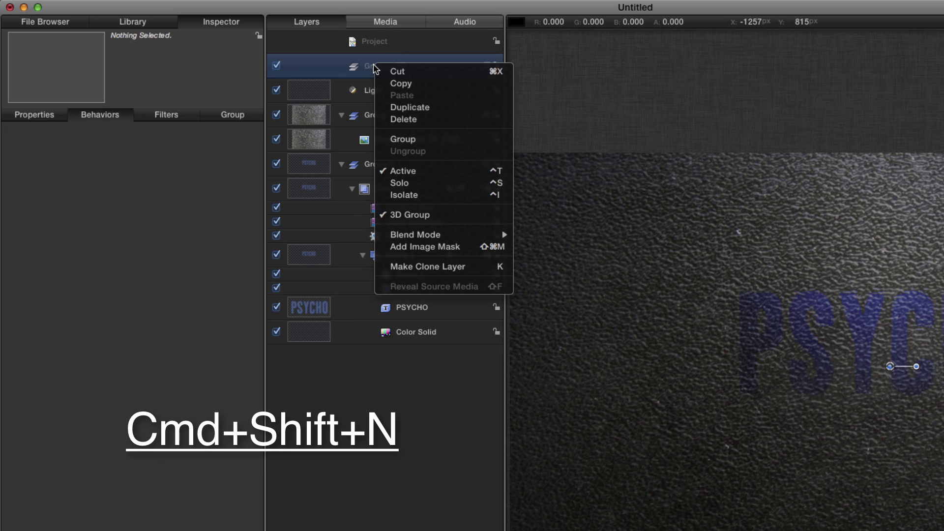
click(406, 215)
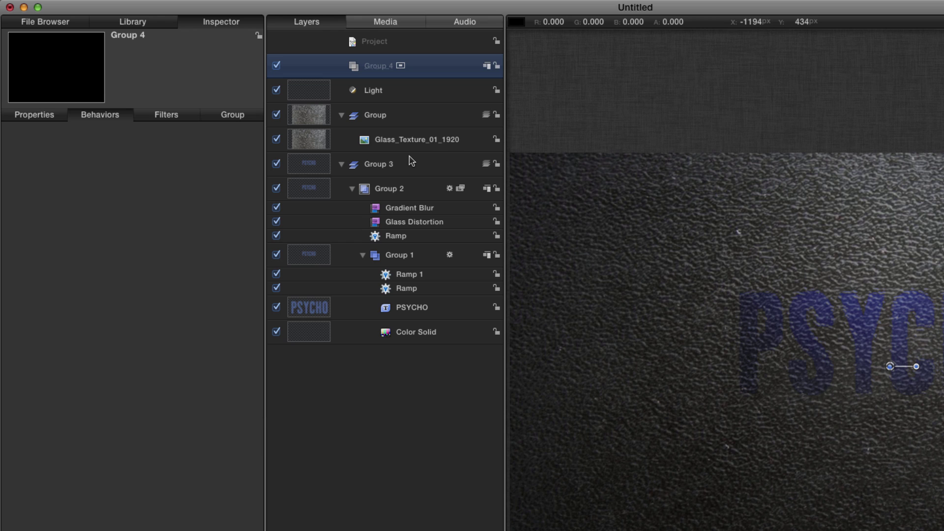
key(super+shift+bracketleft)
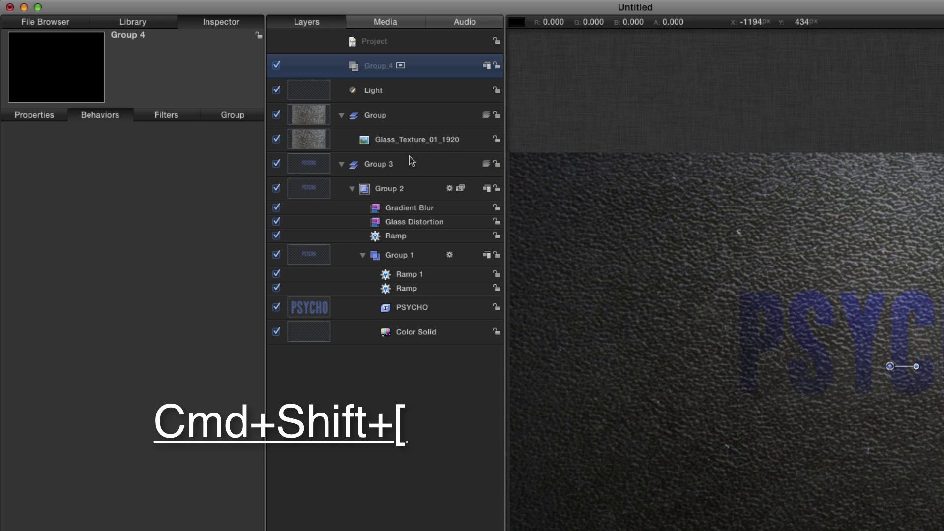
key(super+shift+bracketleft)
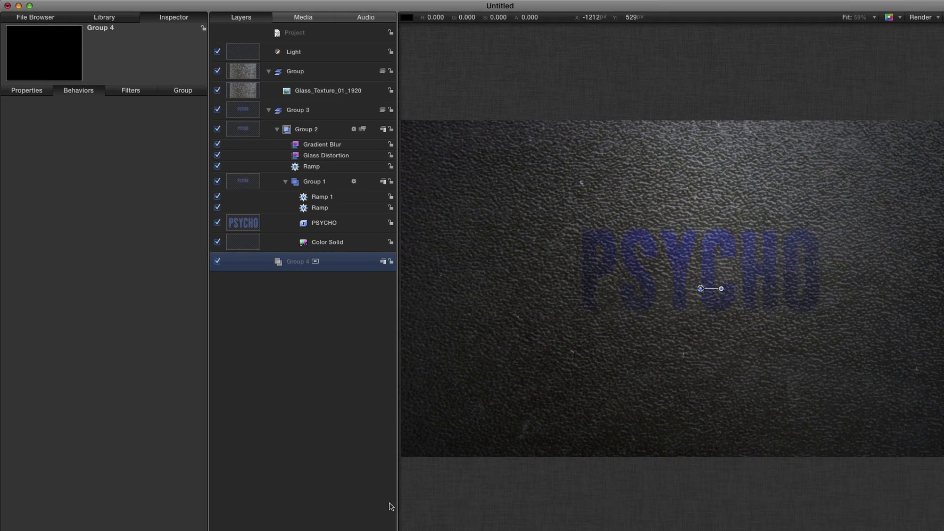
Draw a tall narrow white rectangle and a white ellipse over the canvas, and make their group 2D.
key(t)
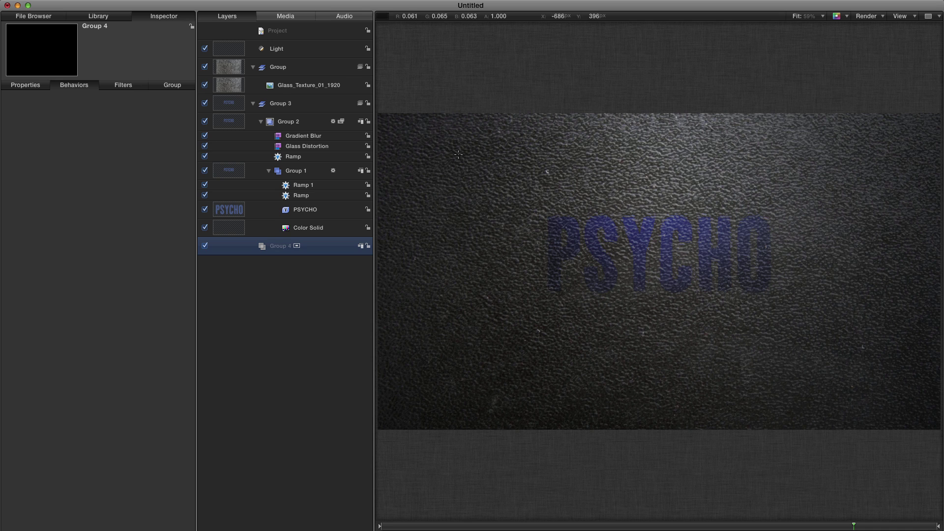
click(446, 67)
drag(446, 69, 484, 514)
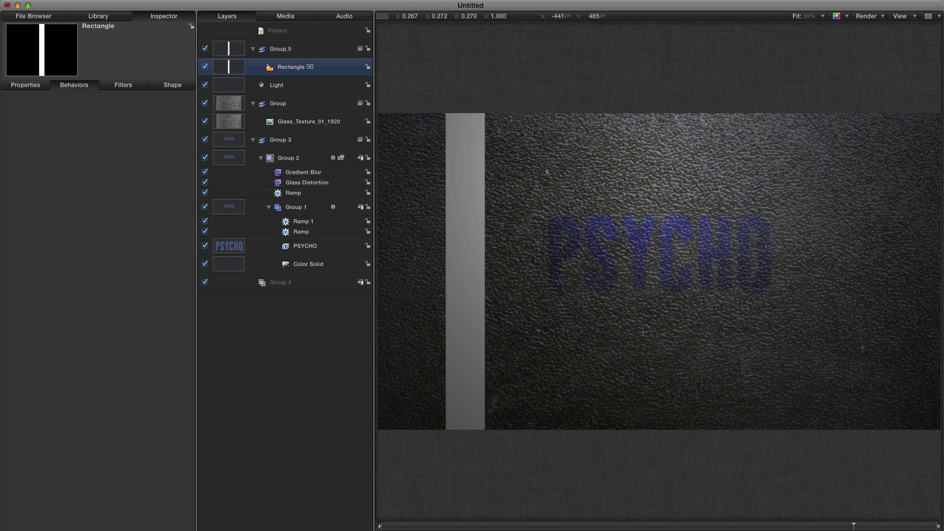
mouse_move(502, 140)
mouse_down()
mouse_move(565, 224)
mouse_move(647, 243)
mouse_move(647, 261)
mouse_up()
click(234, 51)
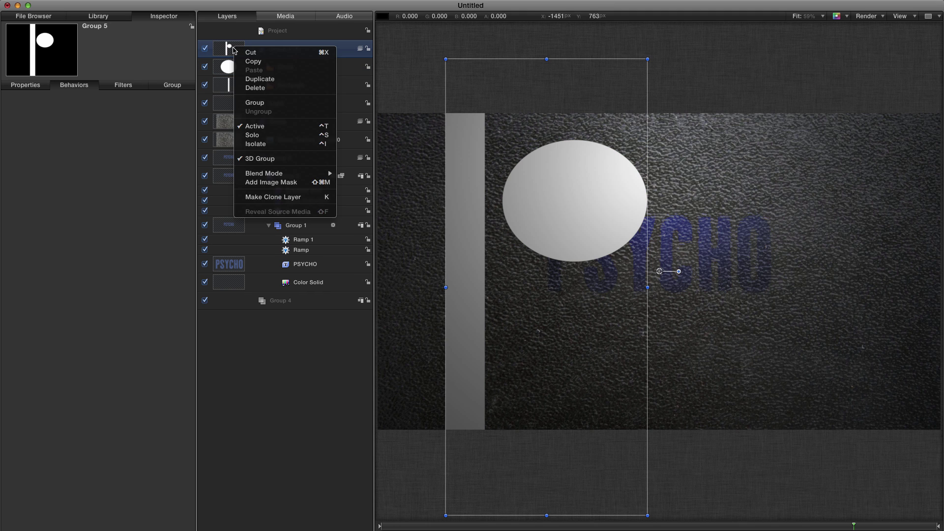
click(259, 159)
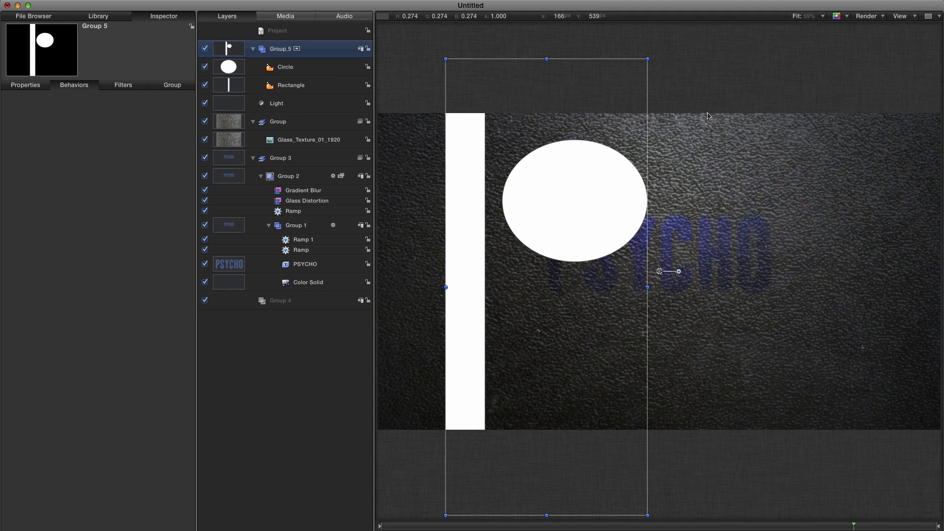
Set the fill opacity of both the Circle and Rectangle shapes to 50% and their feather to 300.
click(233, 69)
shift+click(315, 81)
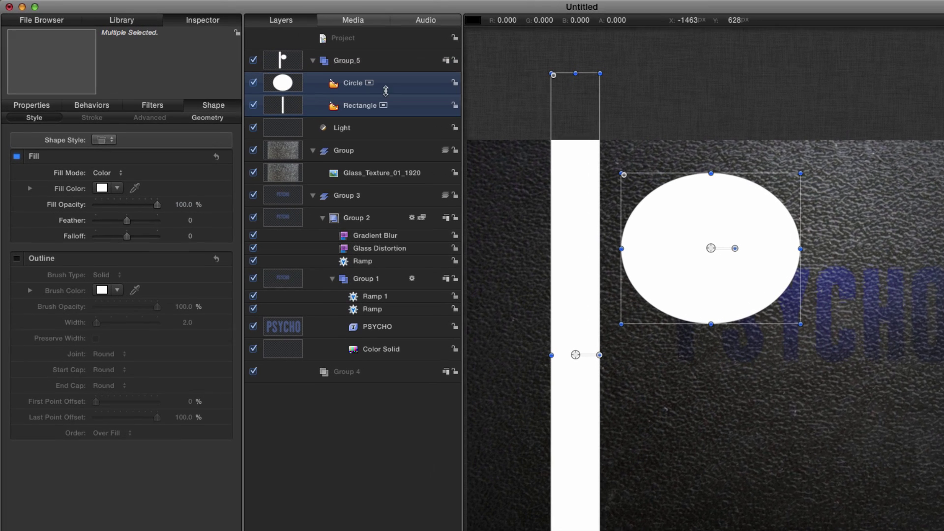
click(185, 206)
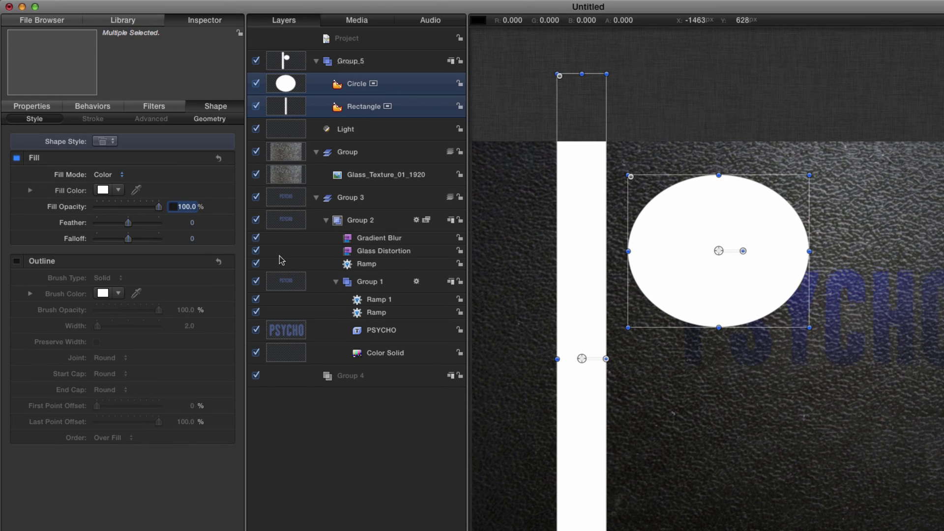
text(50)
key(Return)
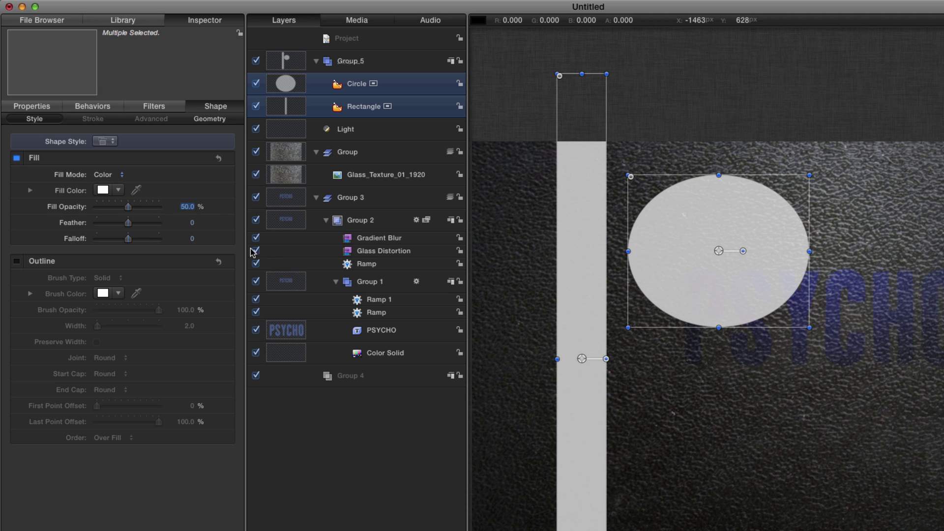
key(Tab)
key(Return)
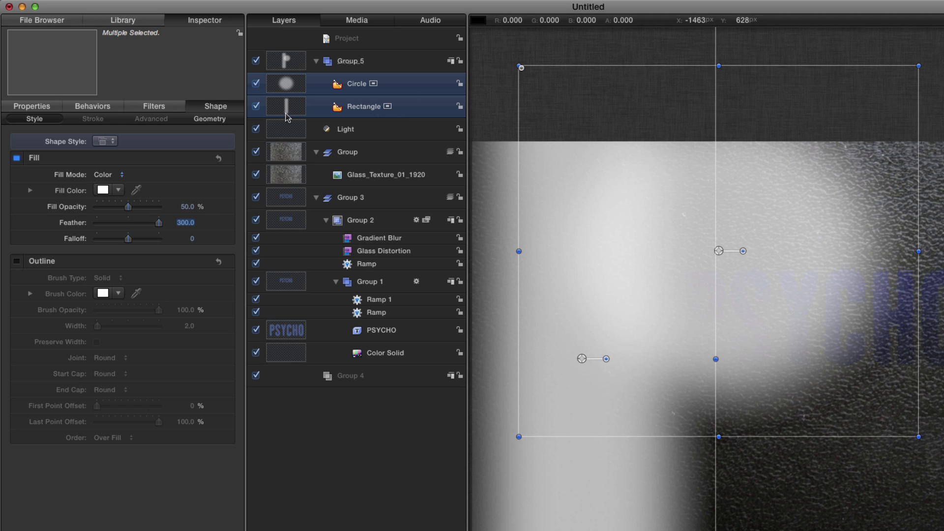
mouse_move(201, 219)
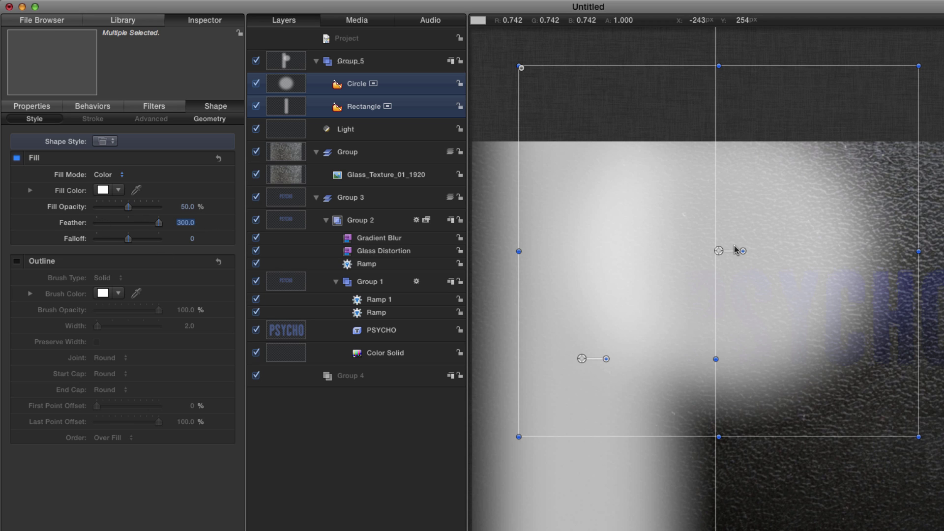
Hide the canvas overlays and make a replicator from the Rectangle shape.
key(super+/)
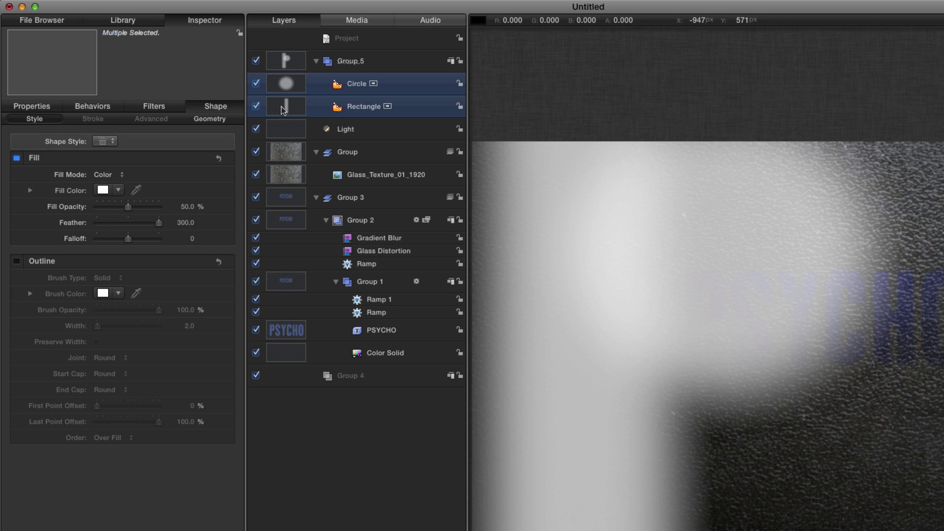
click(283, 109)
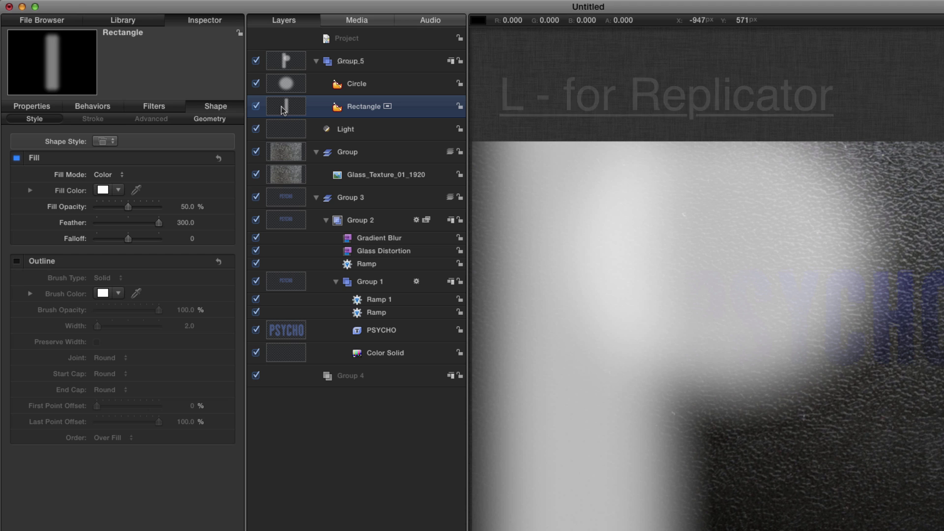
key(l)
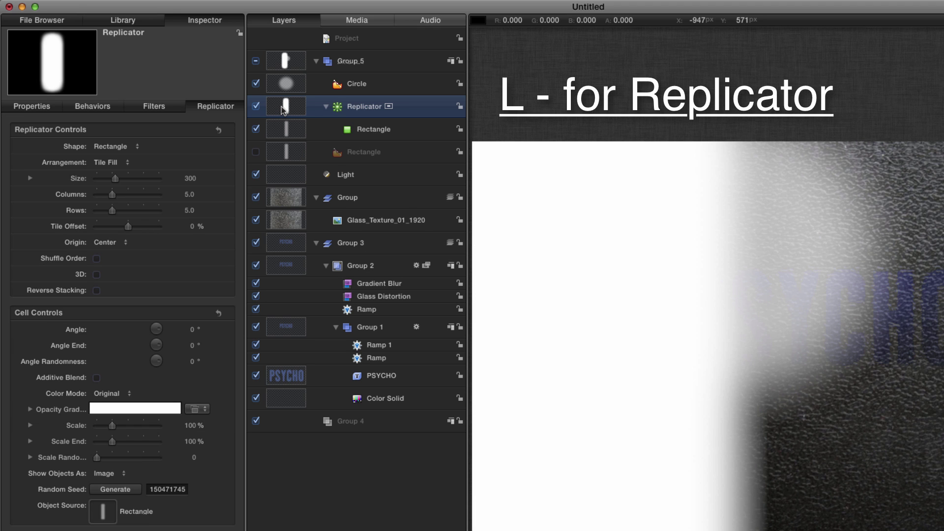
Enlarge the rectangle replicator to a size of about 2286 and center it so that it extends beyond the canvas edges.
key(super+minus)
key(super+minus)
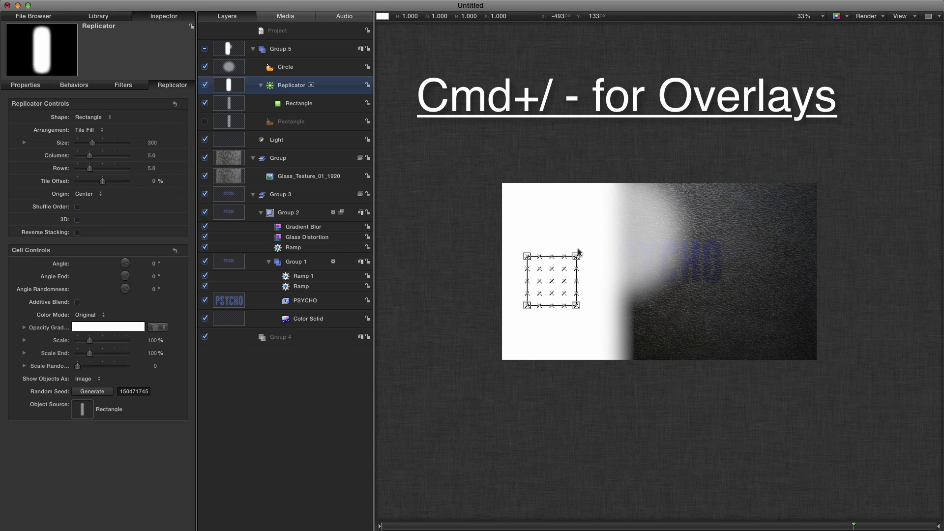
drag(576, 256, 688, 190)
drag(562, 287, 648, 278)
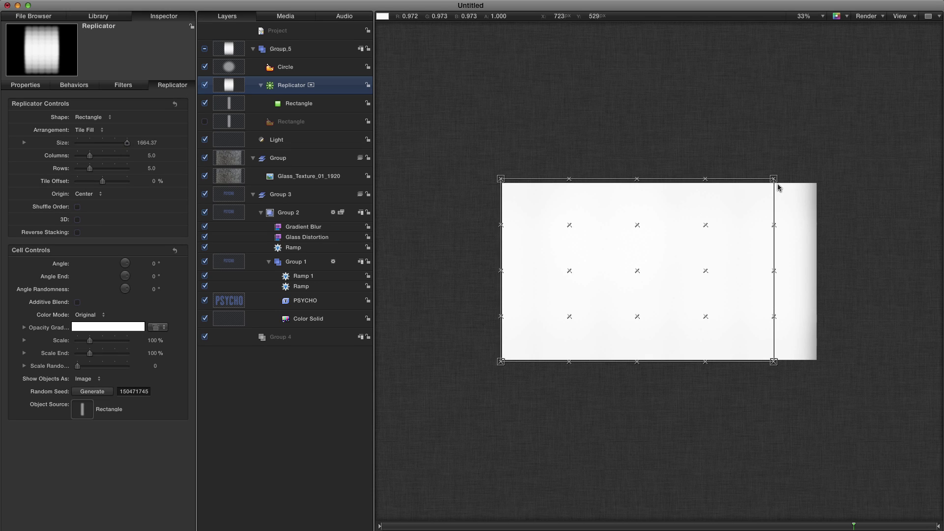
drag(772, 179, 822, 173)
drag(651, 233, 675, 231)
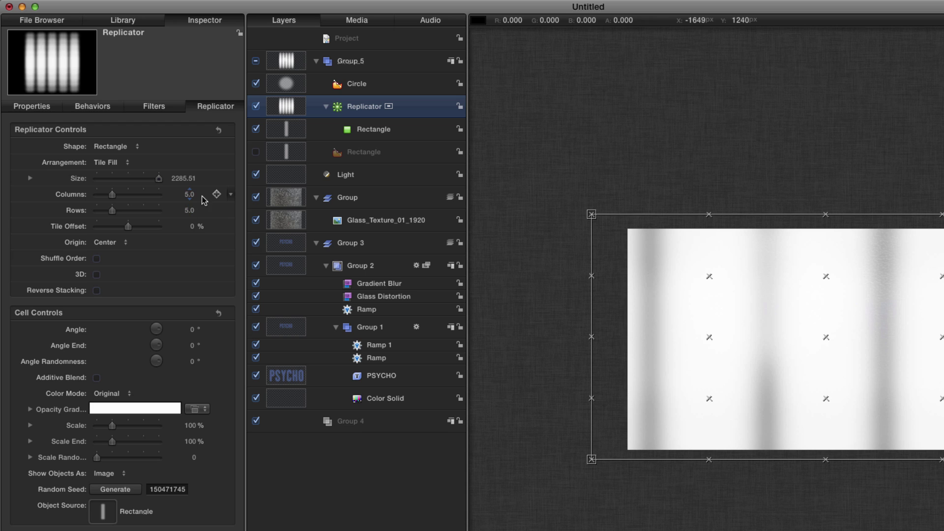
Set the rectangle replicator to 1 row and its Z position to -1500 px.
click(190, 211)
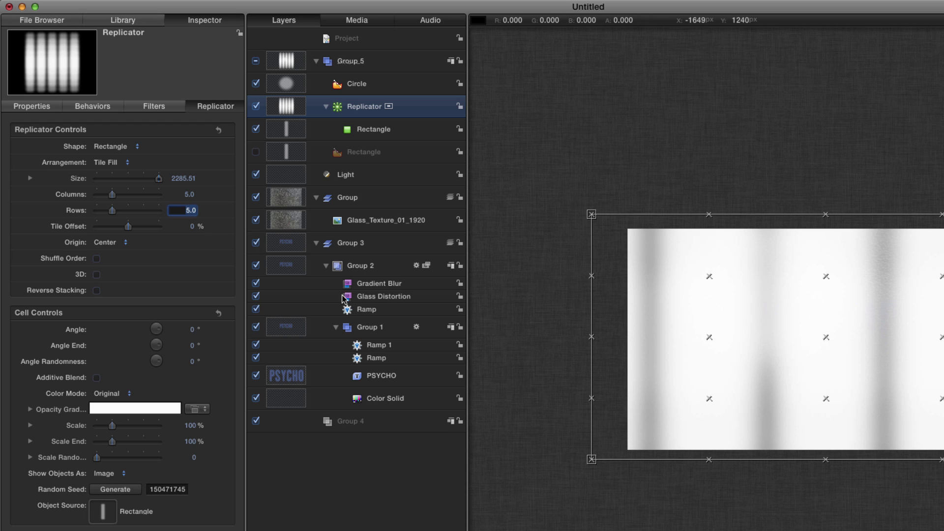
text(1)
key(Return)
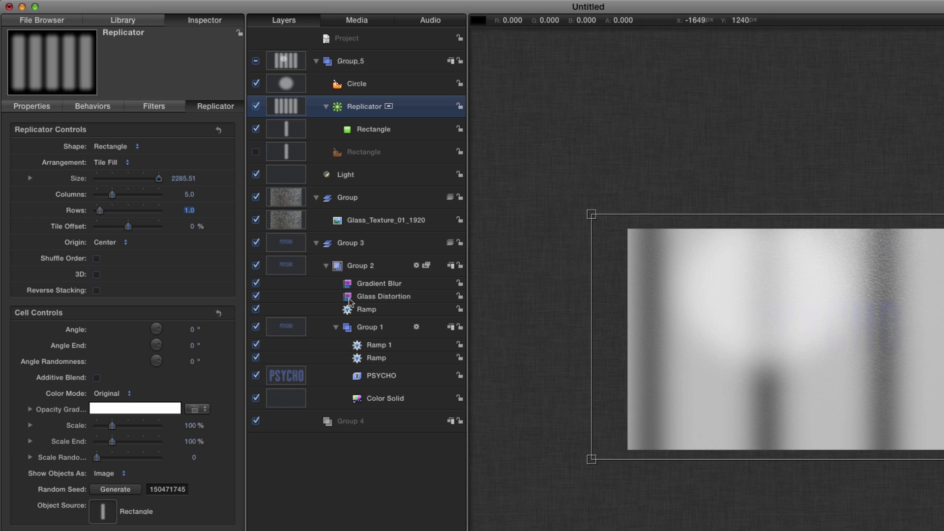
click(26, 105)
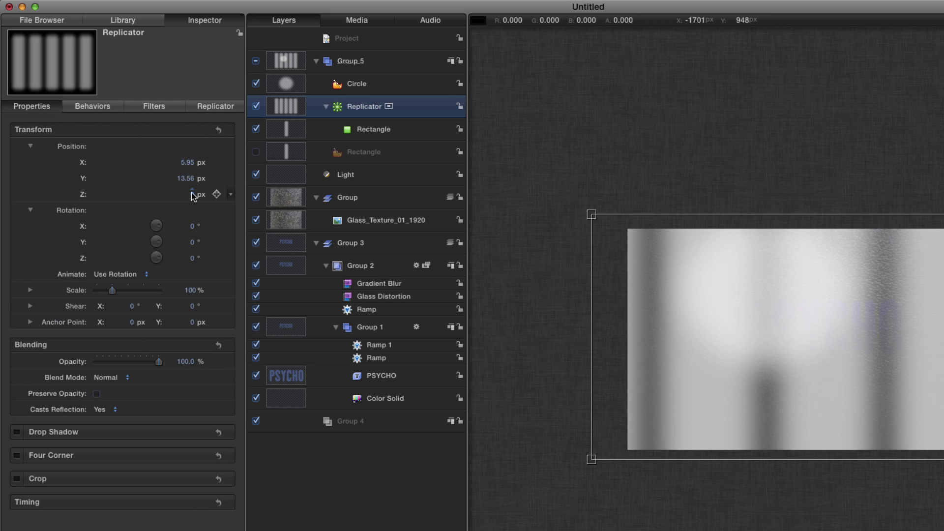
click(193, 194)
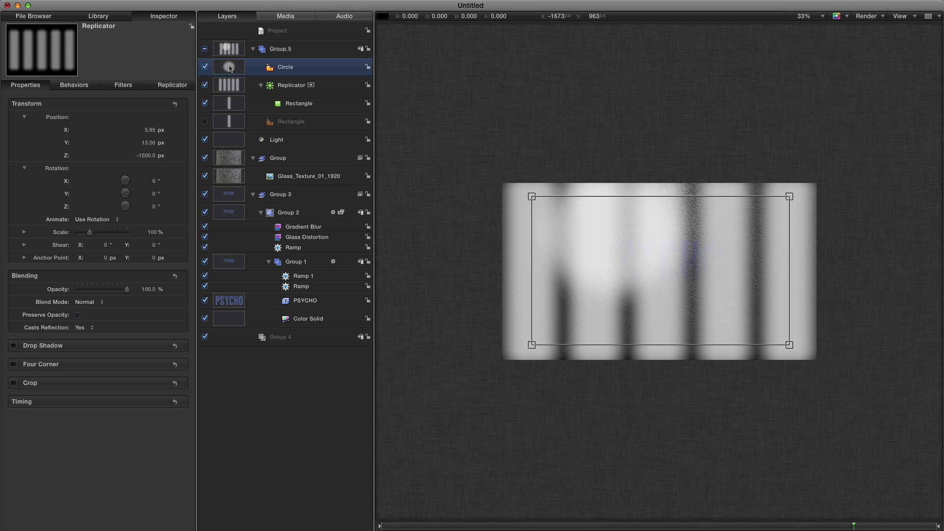
Make a replicator from the Circle shape in Group 5.
key(l)
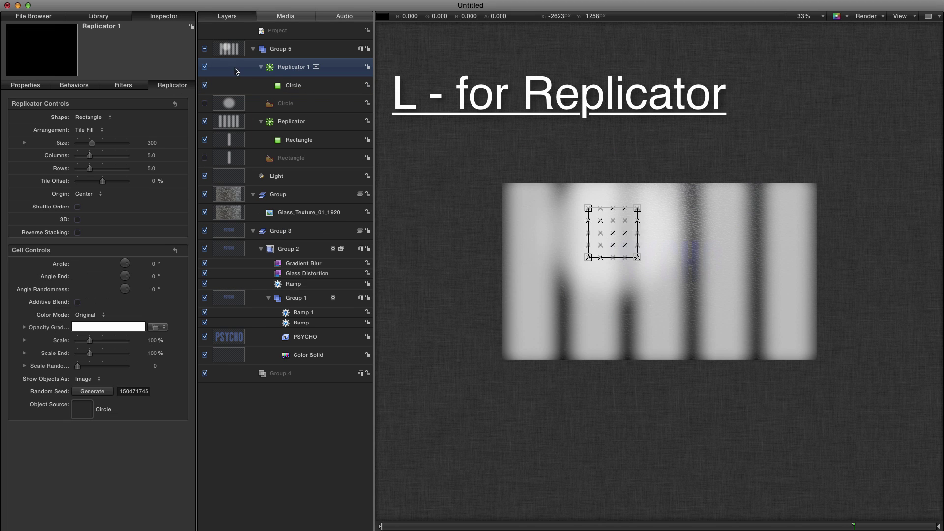
Set the circle replicator's arrangement to Random Fill with 6 points.
click(82, 131)
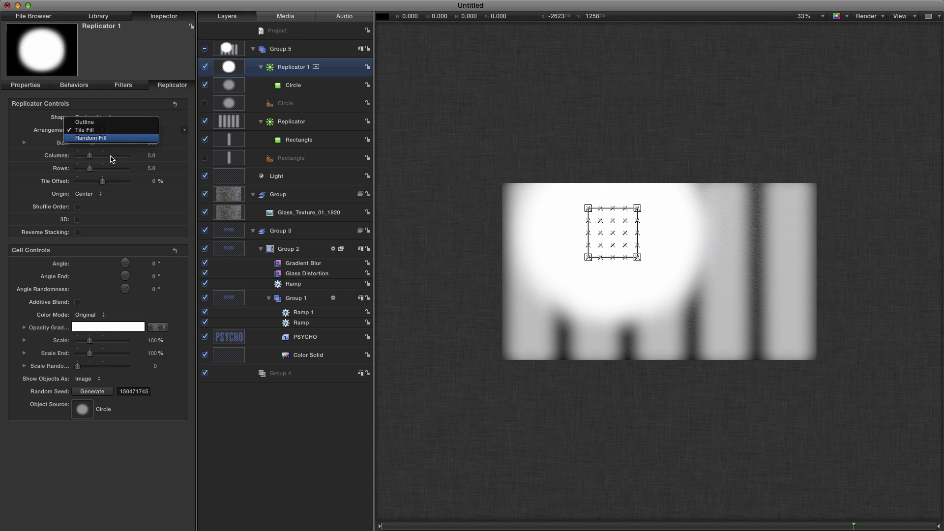
click(91, 137)
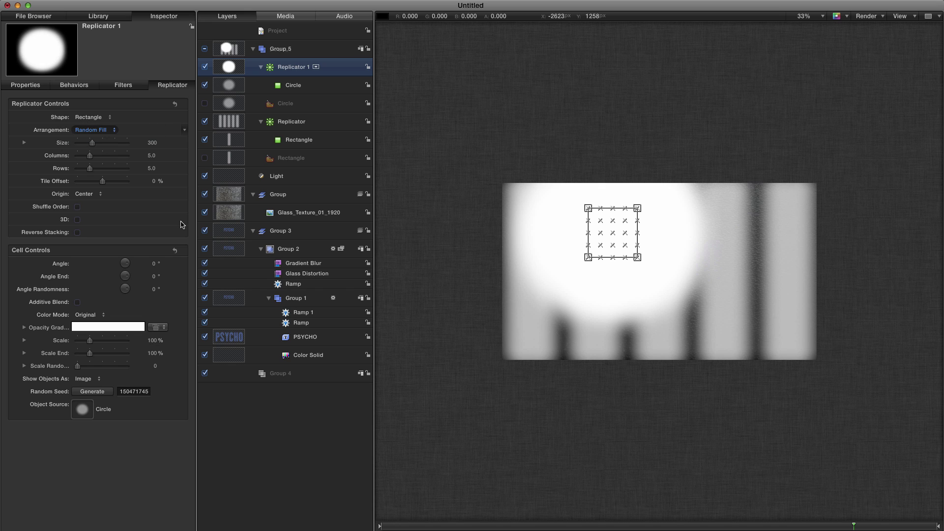
click(152, 155)
text(6)
key(Return)
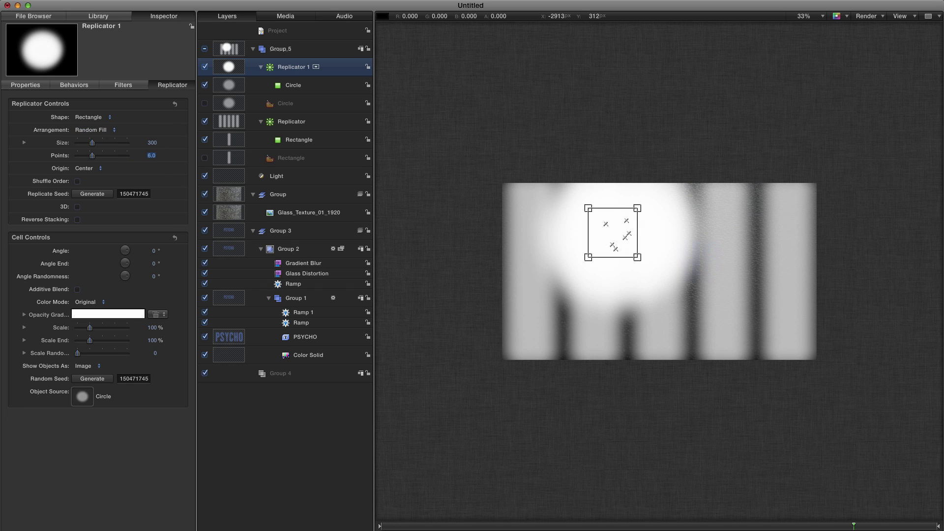
Enlarge the circle replicator to a size of about 1829 across the canvas and set its Z position to -1000 px.
drag(638, 211, 759, 143)
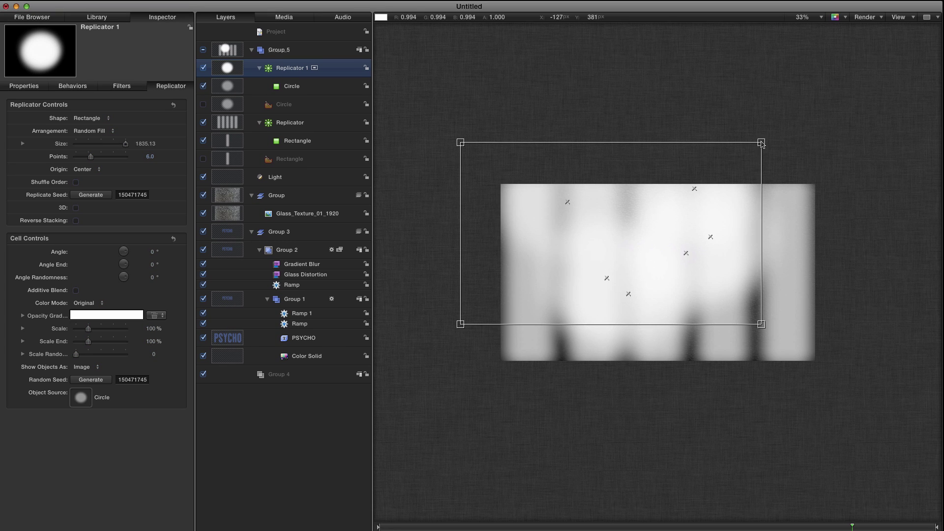
drag(628, 240, 670, 278)
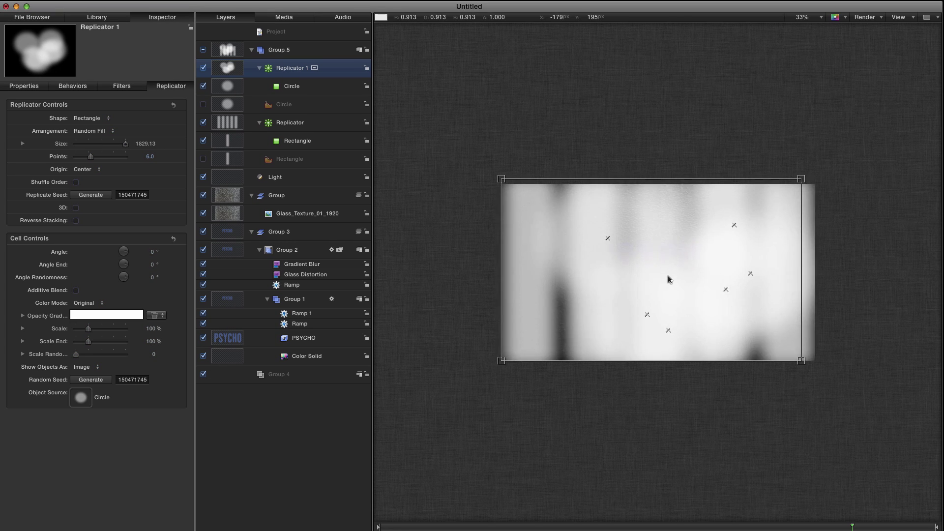
click(34, 87)
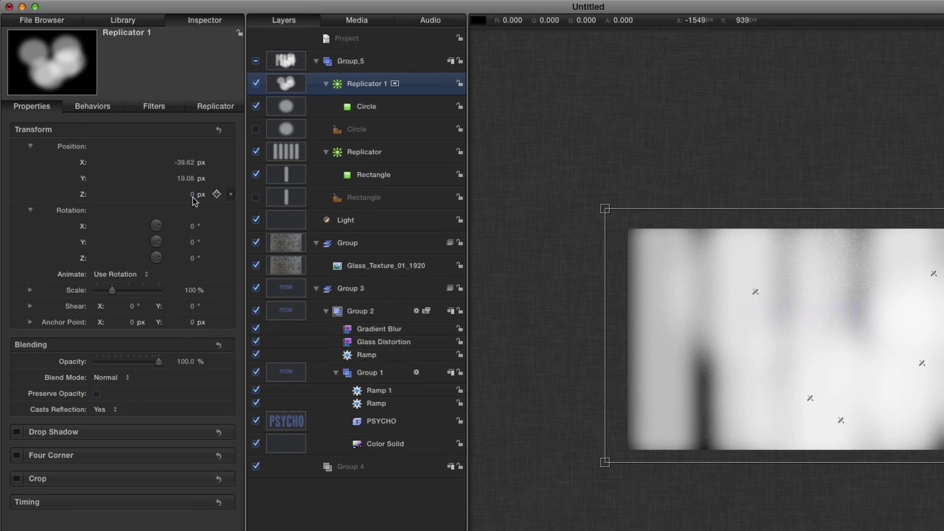
double_click(163, 166)
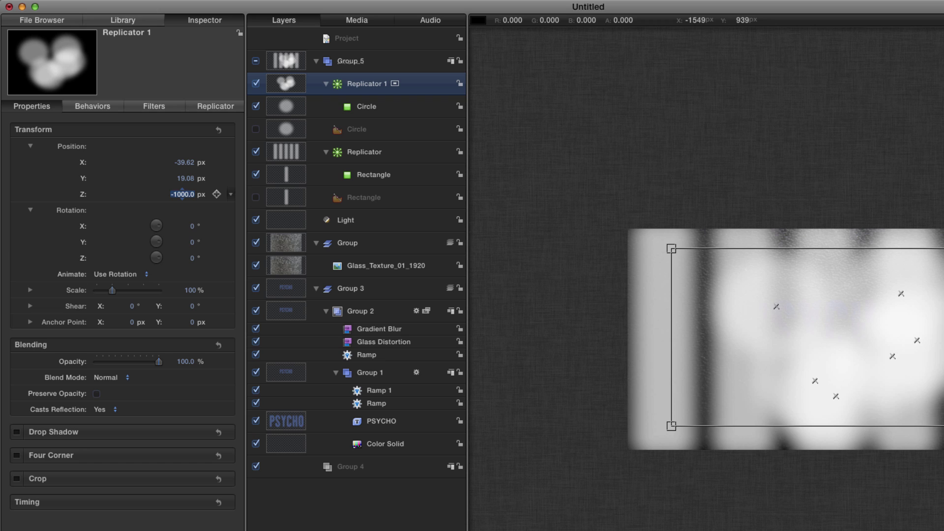
key(Return)
Convert Group 5 into a 3D group.
click(285, 64)
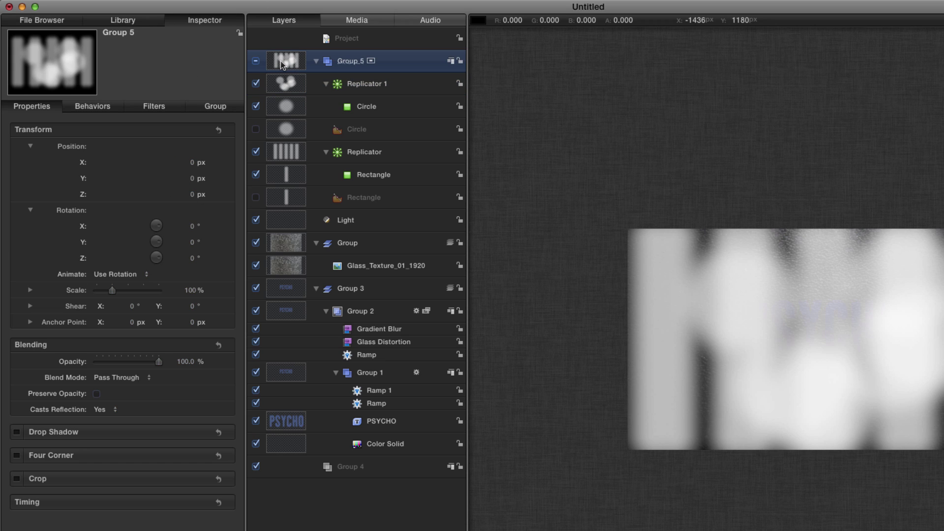
right_click(281, 60)
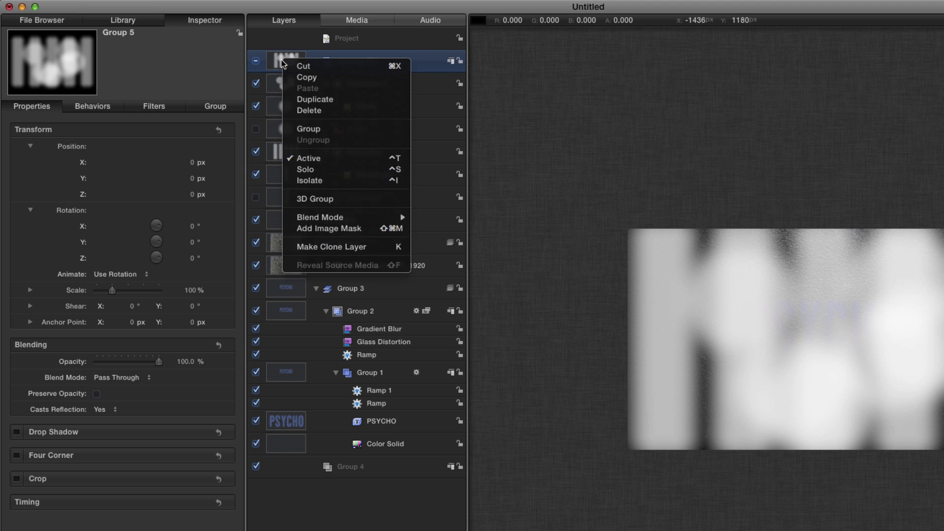
click(321, 198)
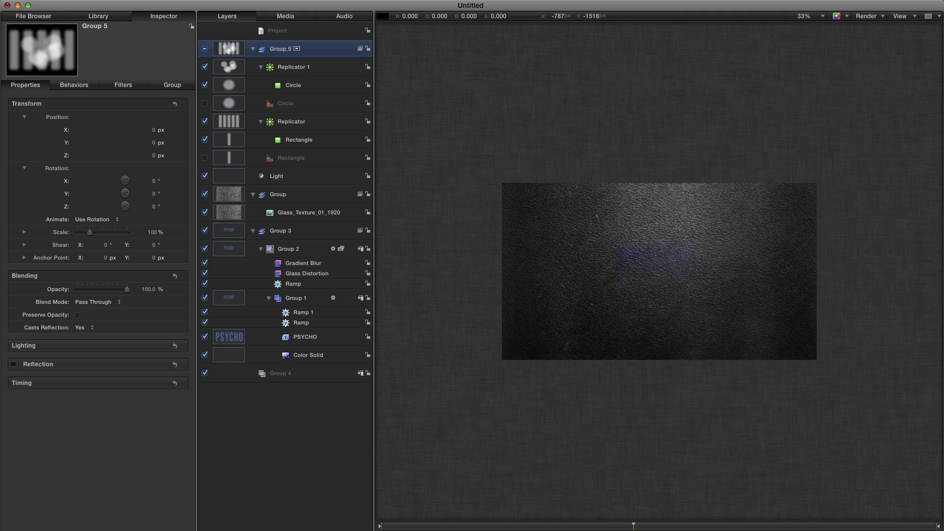
Duplicate the scene light at a frame where the PSYCHO title is revealed.
drag(634, 526, 840, 526)
click(226, 178)
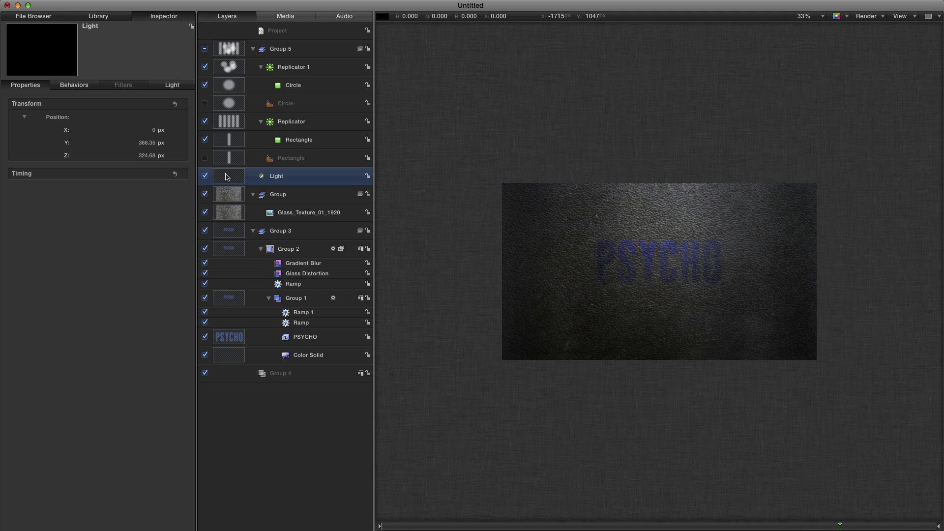
right_click(223, 177)
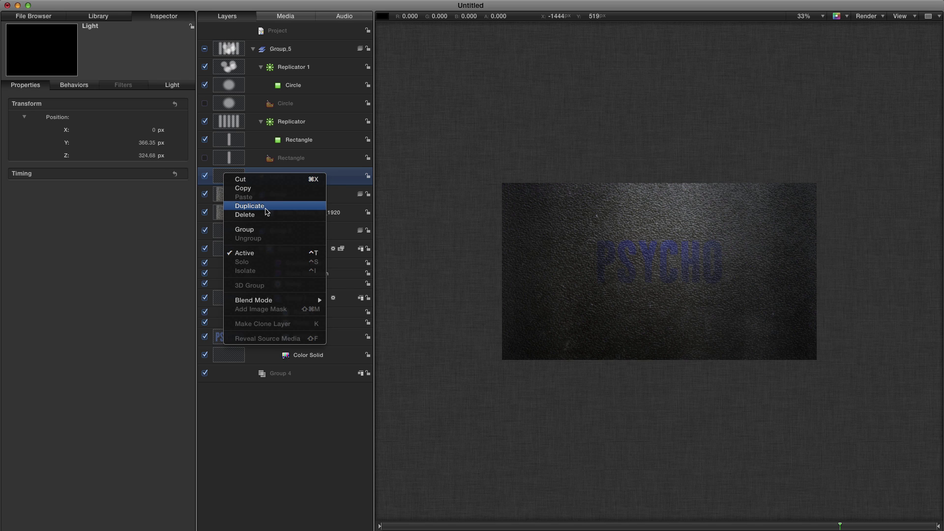
click(266, 212)
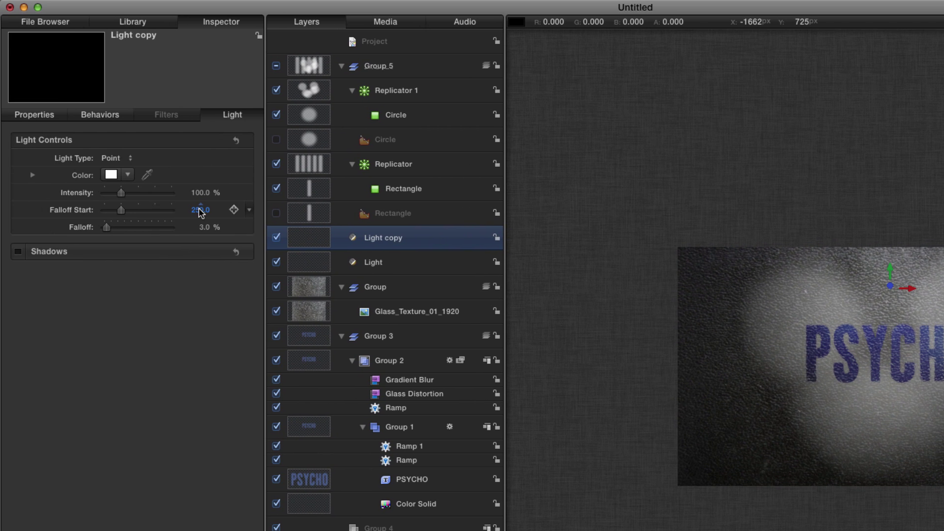
Set the Light copy's Falloff Start to 1000 and adjust its Falloff.
click(200, 210)
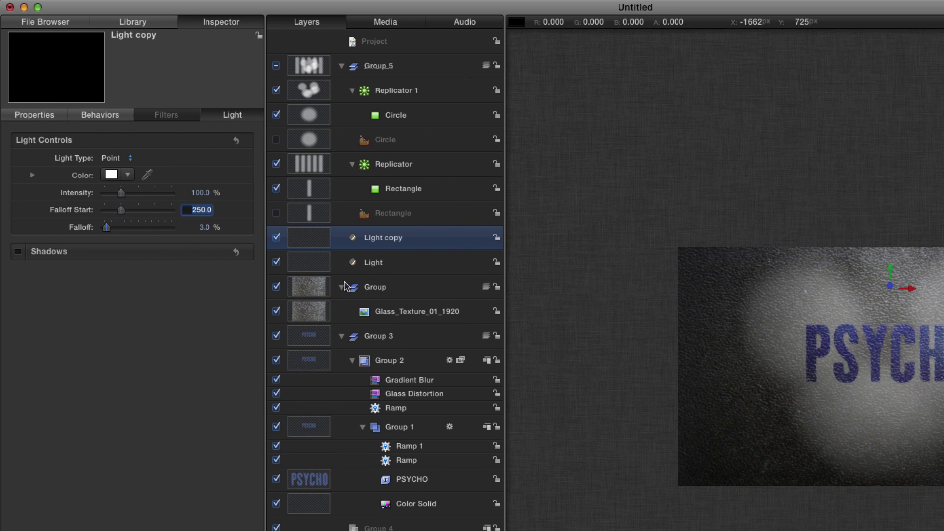
text(1000)
key(Return)
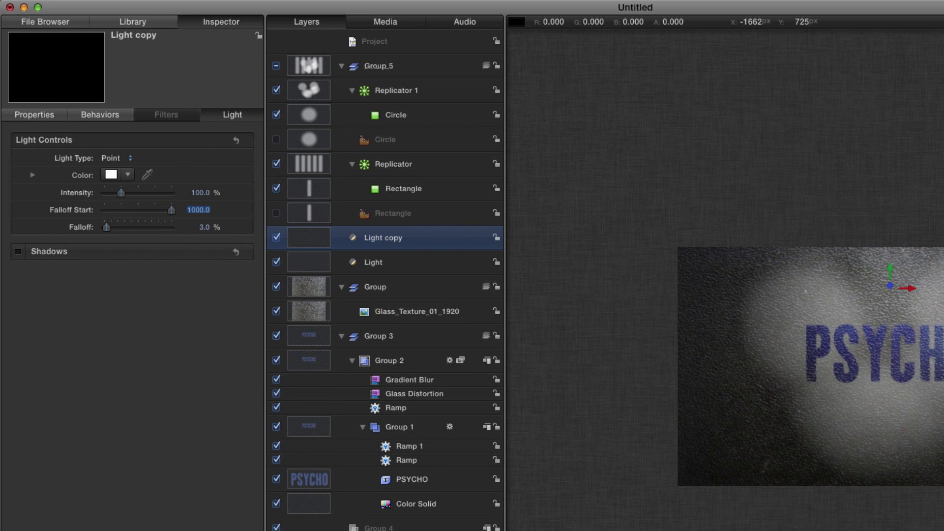
click(205, 227)
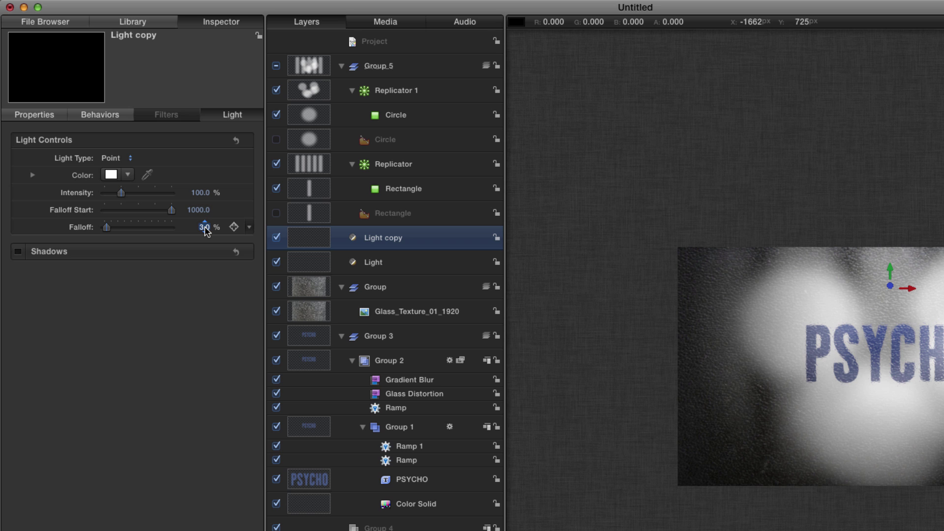
drag(206, 231, 209, 231)
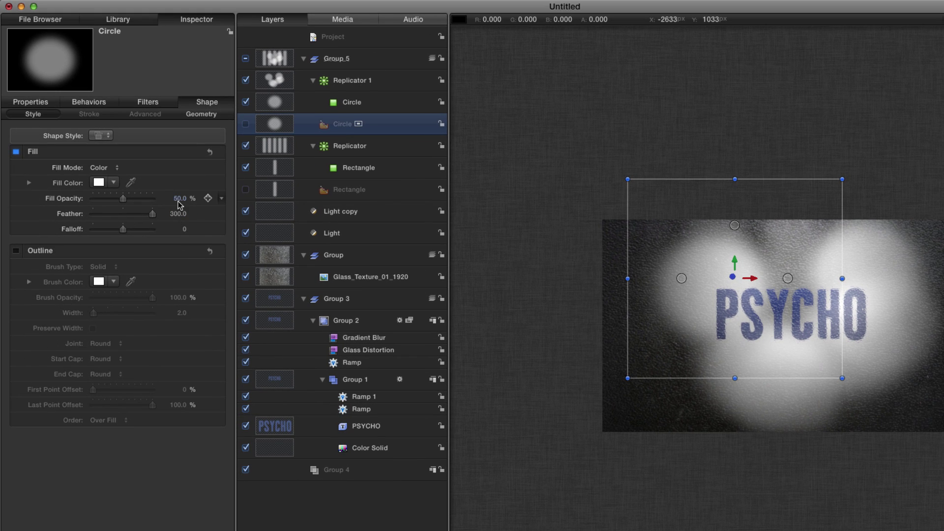
Set the source Circle shape's fill opacity to 20%.
click(180, 199)
text(20)
key(Return)
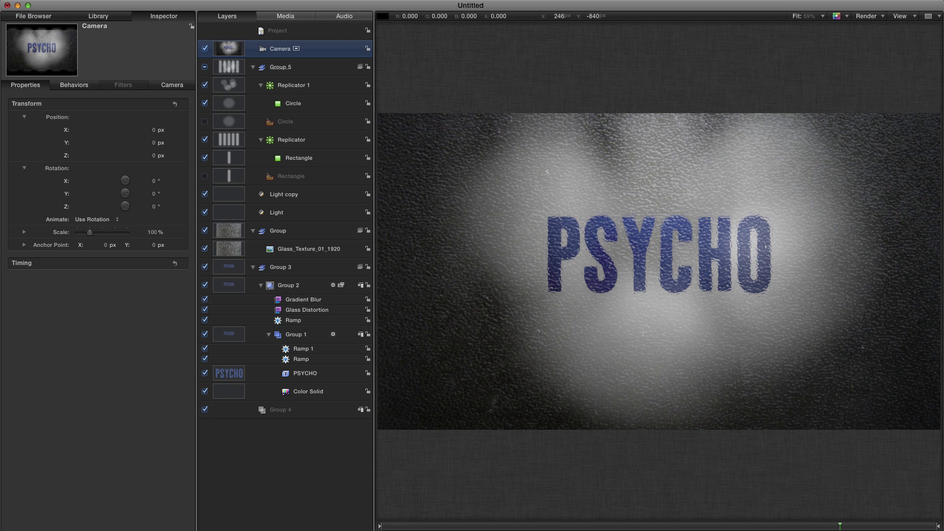
Set the camera's Z position to -370 px.
click(154, 155)
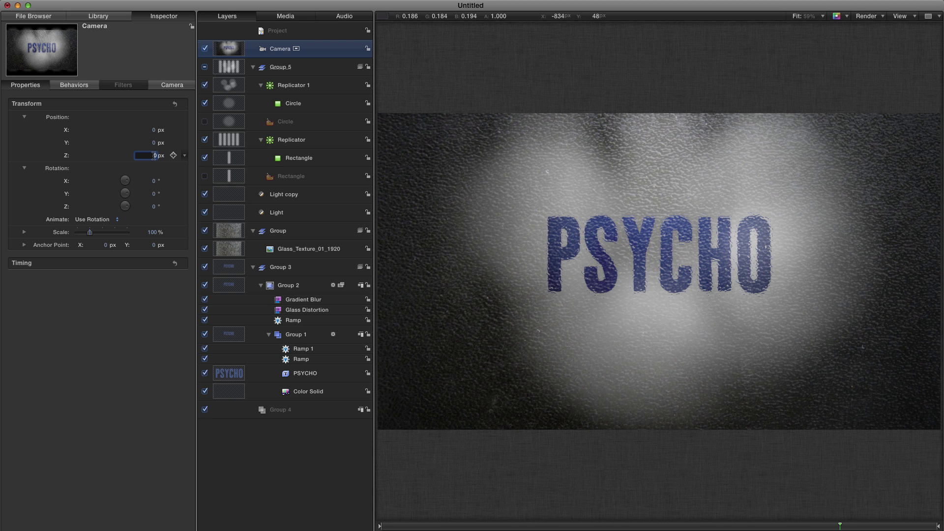
text(-370)
key(Return)
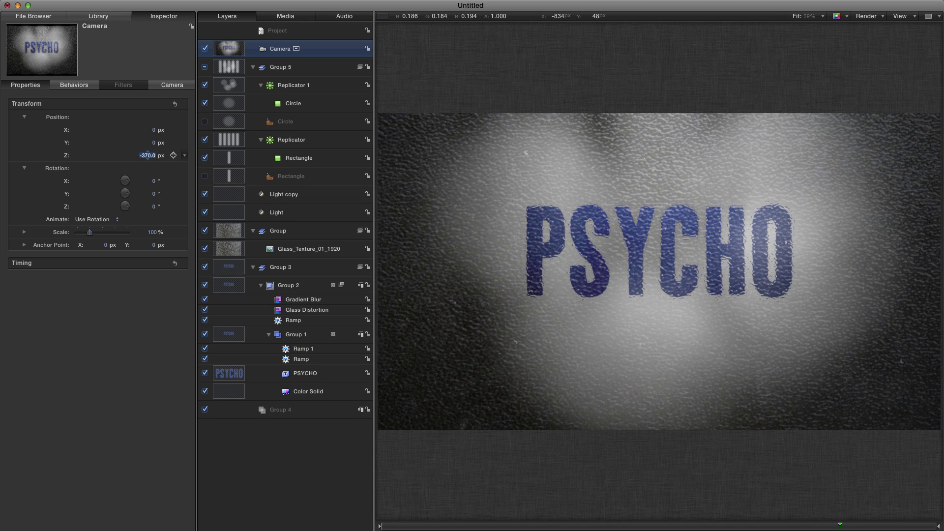
Add a Dolly behavior to the camera with a distance of 650.
click(873, 507)
mouse_move(893, 395)
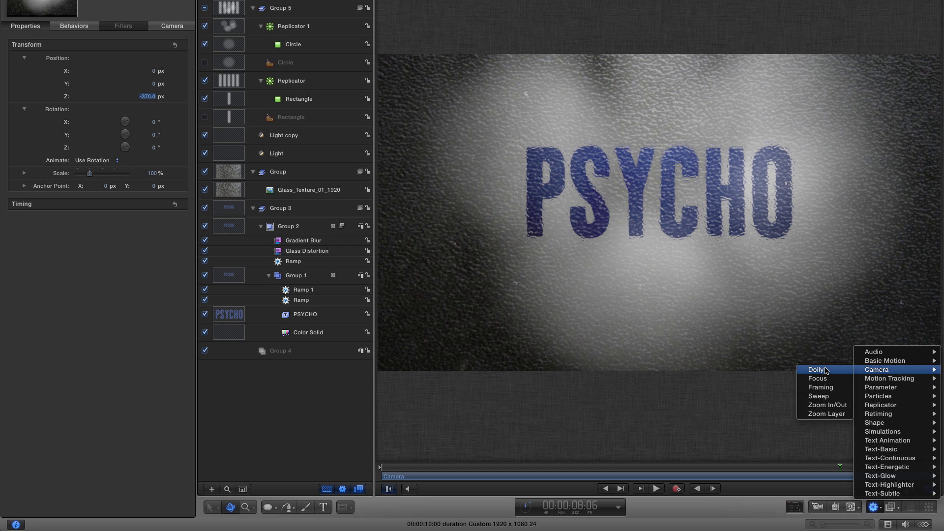
click(825, 372)
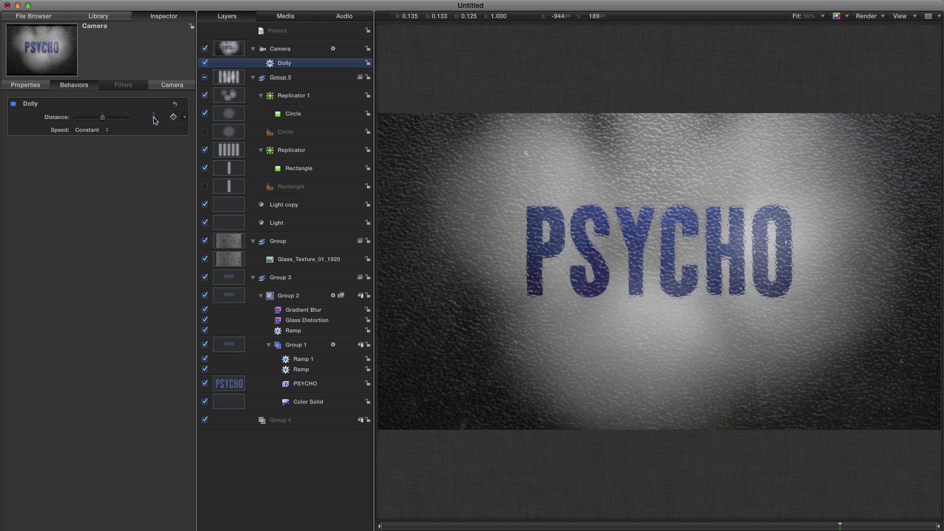
click(154, 119)
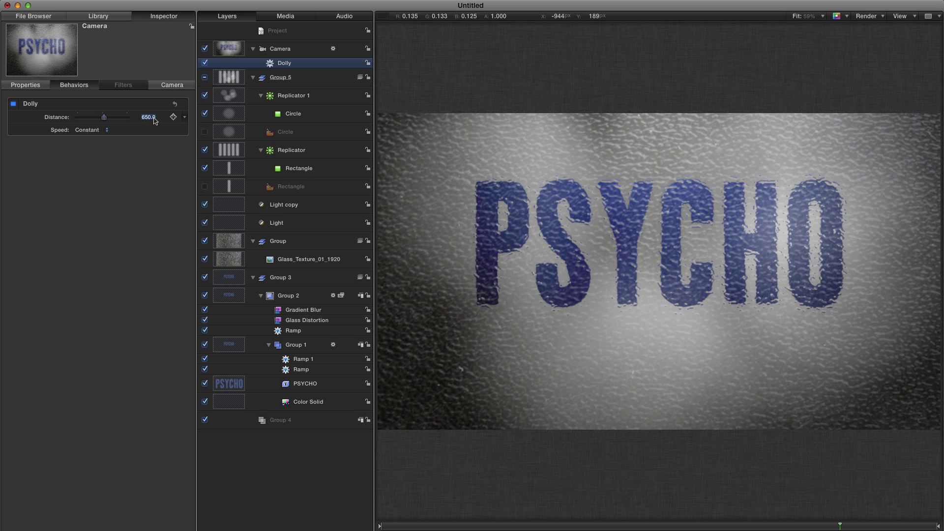
key(Return)
Add a Sweep behavior to the camera with its axis set to Tilt X and an end angle of 25°.
click(874, 508)
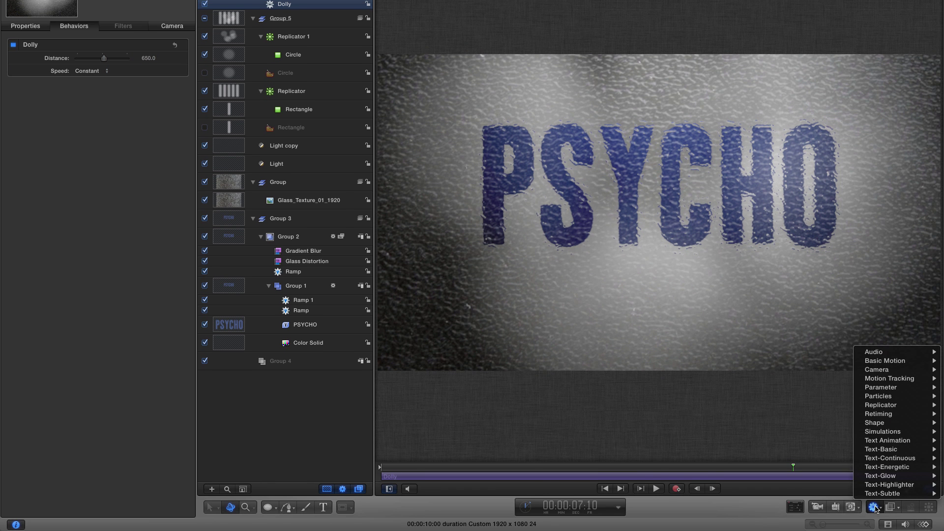
mouse_move(881, 369)
click(818, 395)
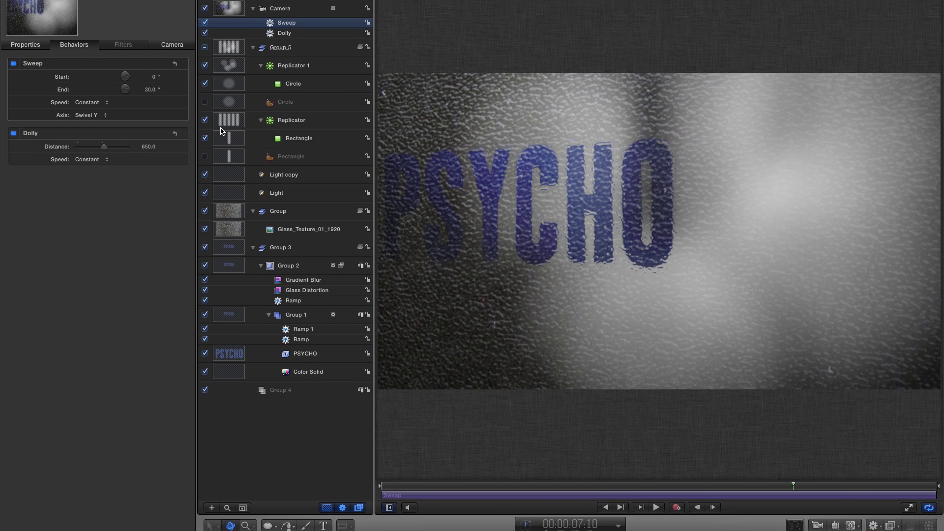
click(88, 115)
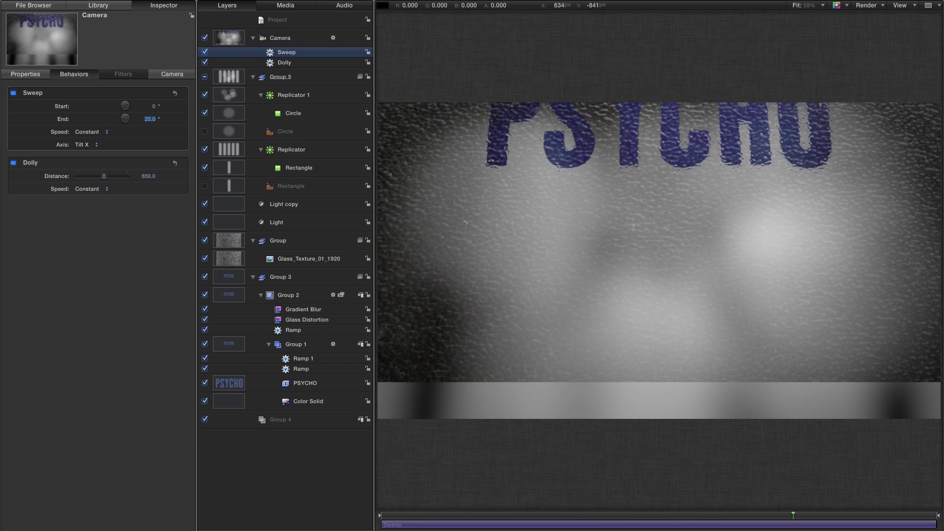
Add a Throw behavior to the camera with a Y velocity of 35 and scrub through the motion.
click(873, 507)
mouse_move(894, 362)
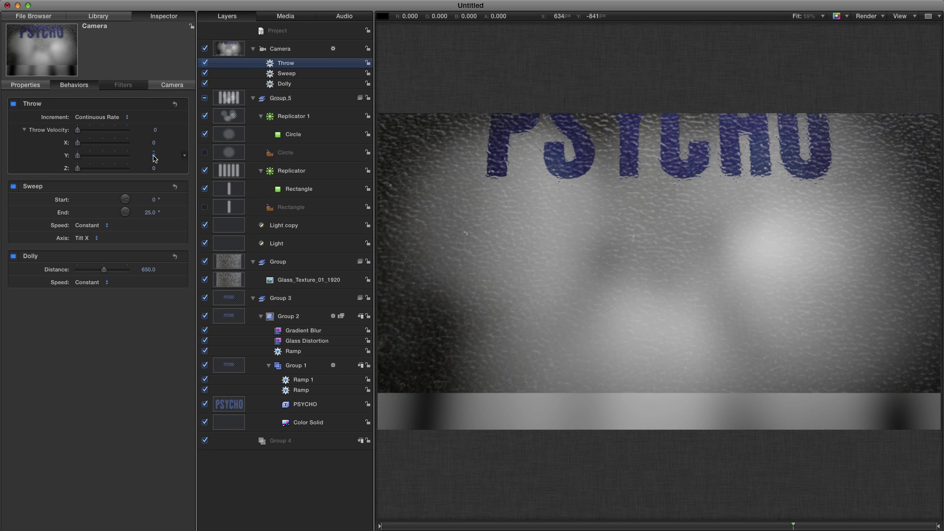
click(154, 158)
text(35)
key(Return)
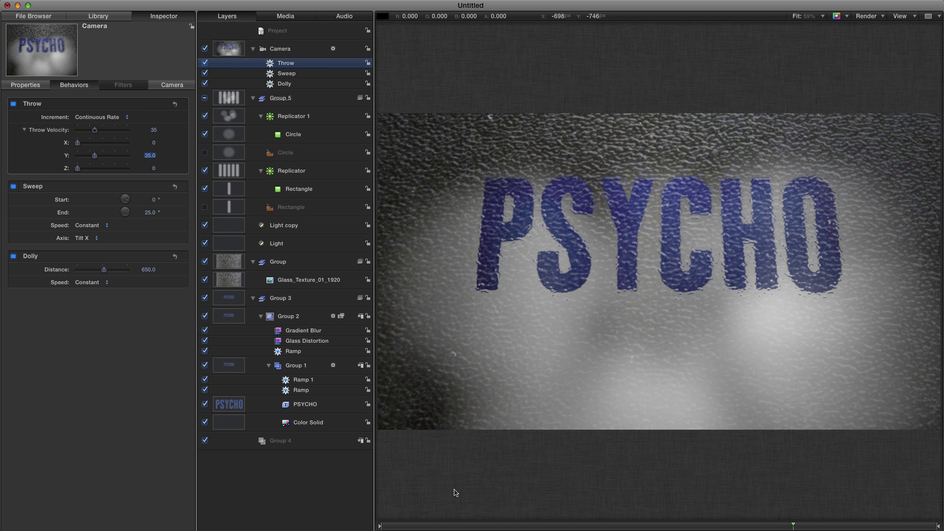
drag(387, 528, 795, 529)
Add a second Sweep behavior to the camera on the Swivel Y axis from -10° to 12° and preview the camera move.
click(873, 517)
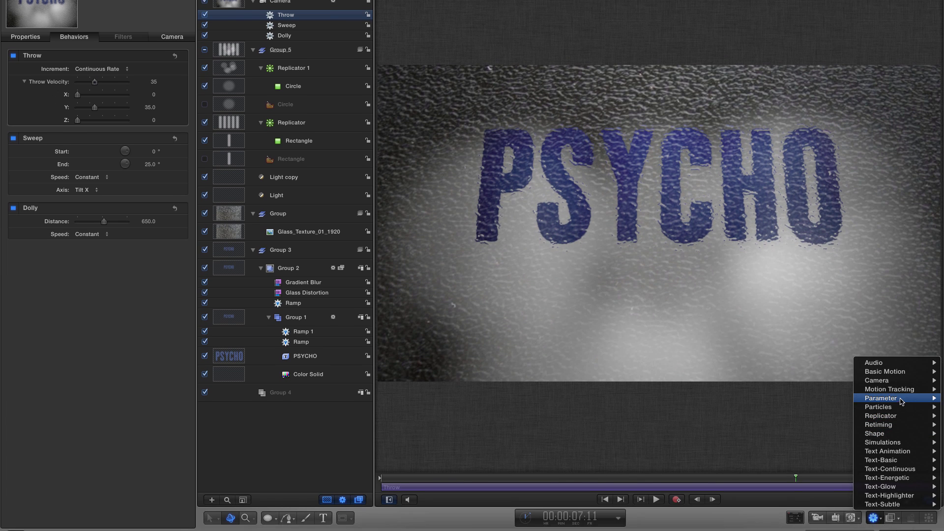
mouse_move(903, 371)
click(831, 396)
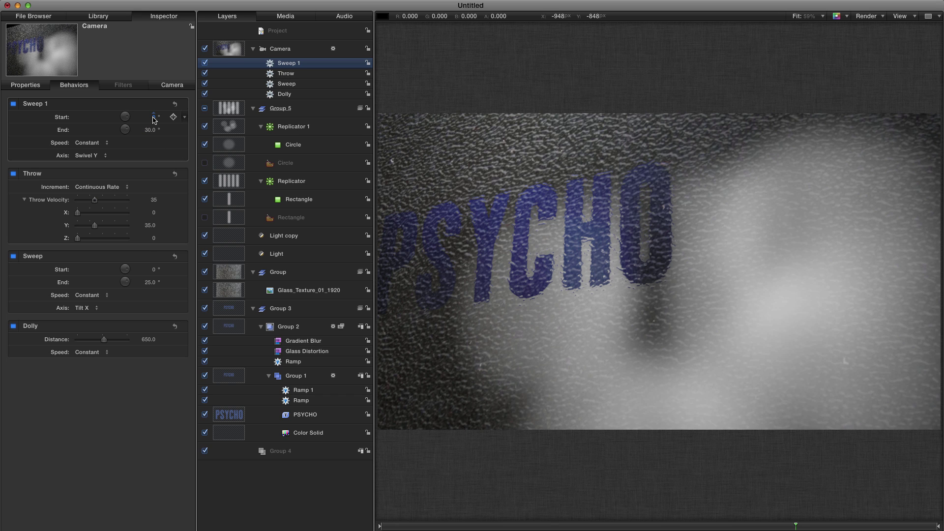
click(154, 118)
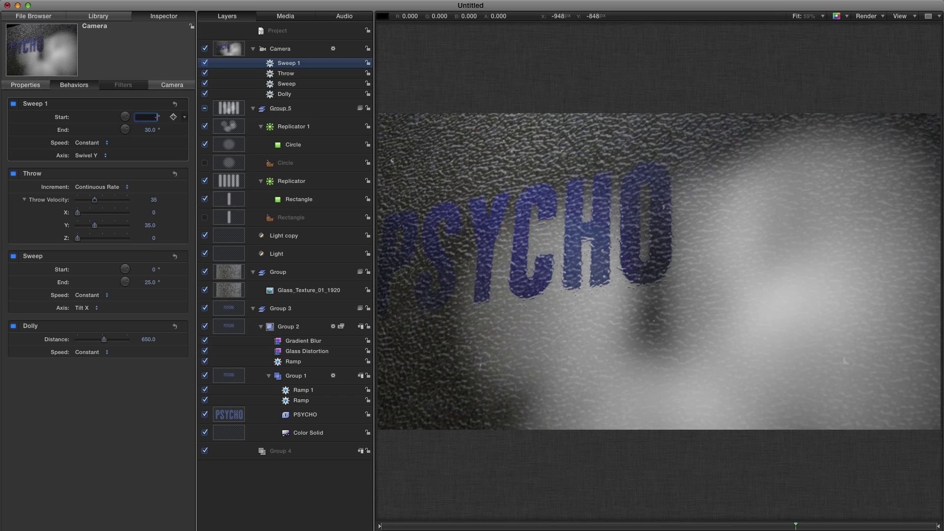
key(Tab)
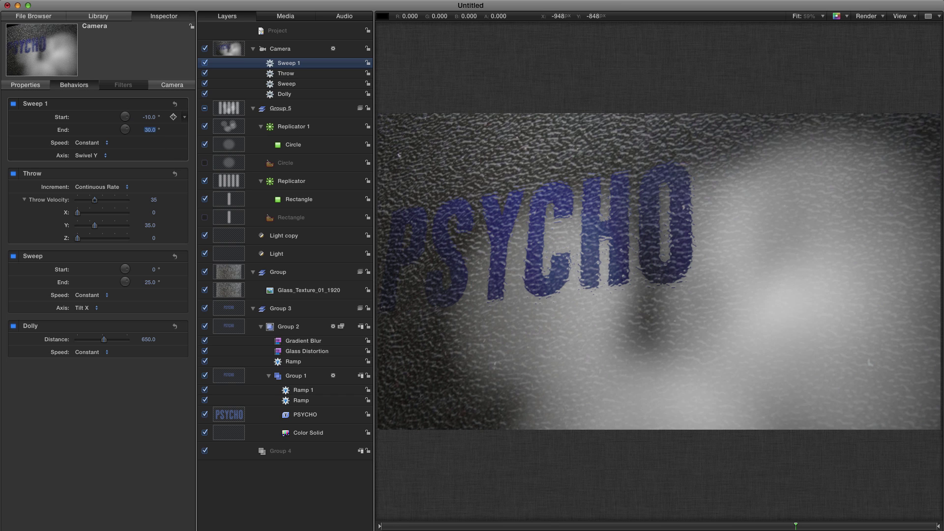
text(12)
key(Return)
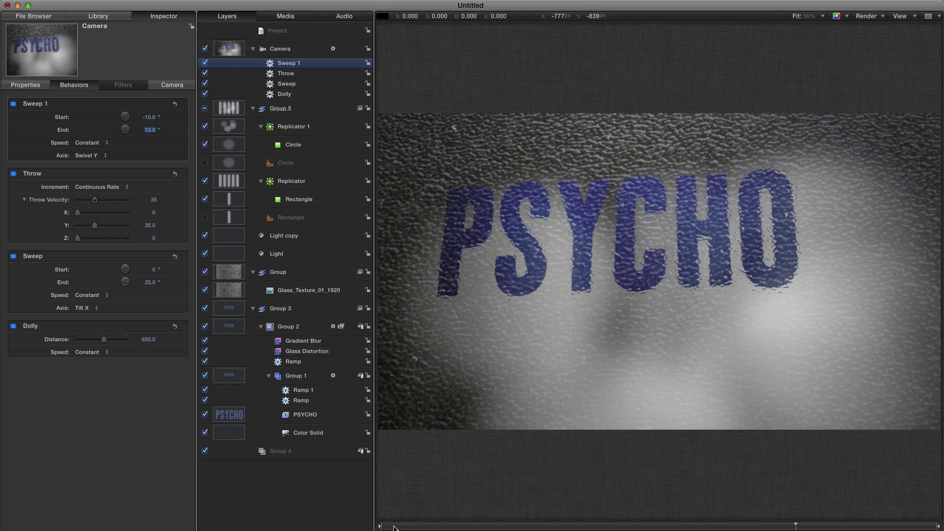
click(394, 530)
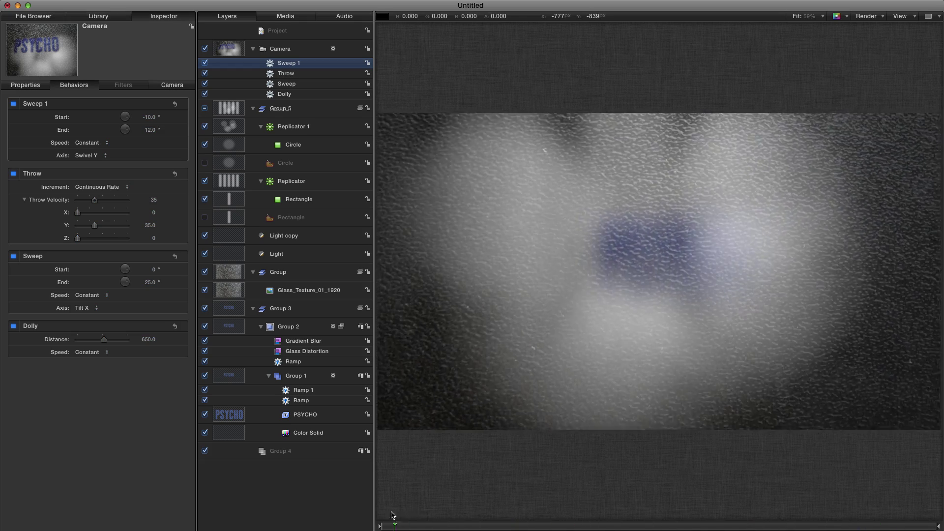
drag(392, 515, 729, 525)
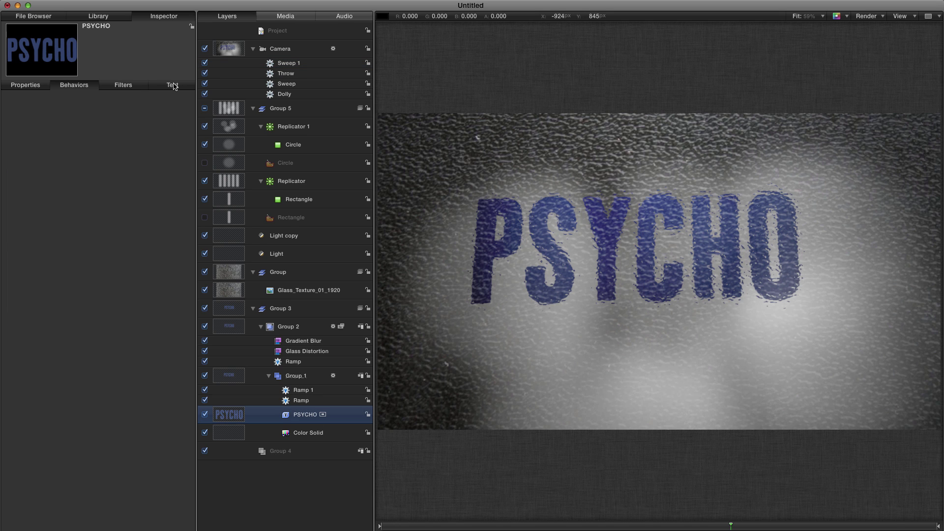
Darken the PSYCHO text's face color to deep navy, set its face opacity to 25%, and preview the result.
click(173, 86)
click(82, 159)
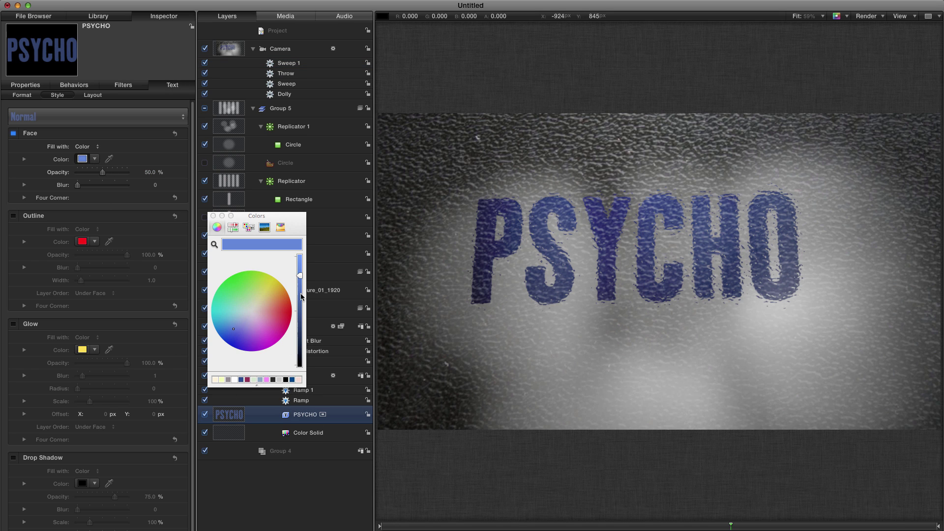
drag(300, 280, 305, 337)
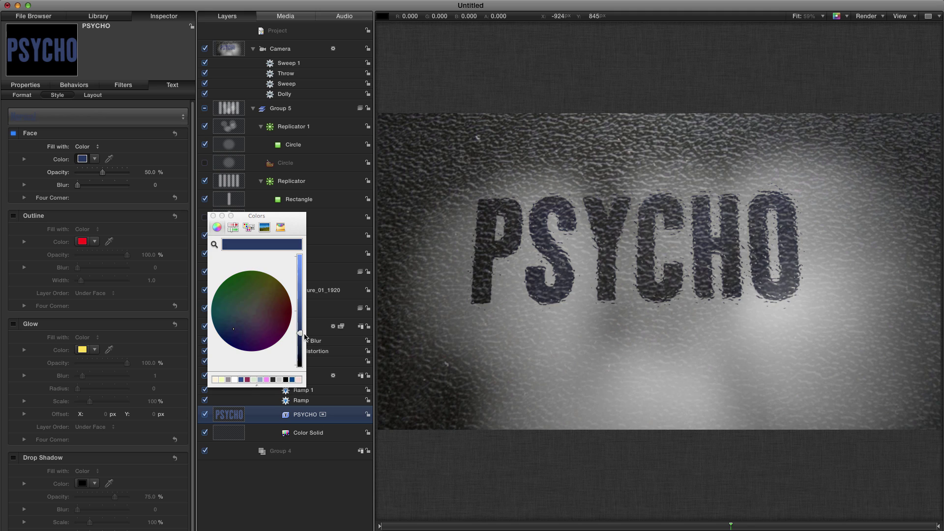
click(149, 172)
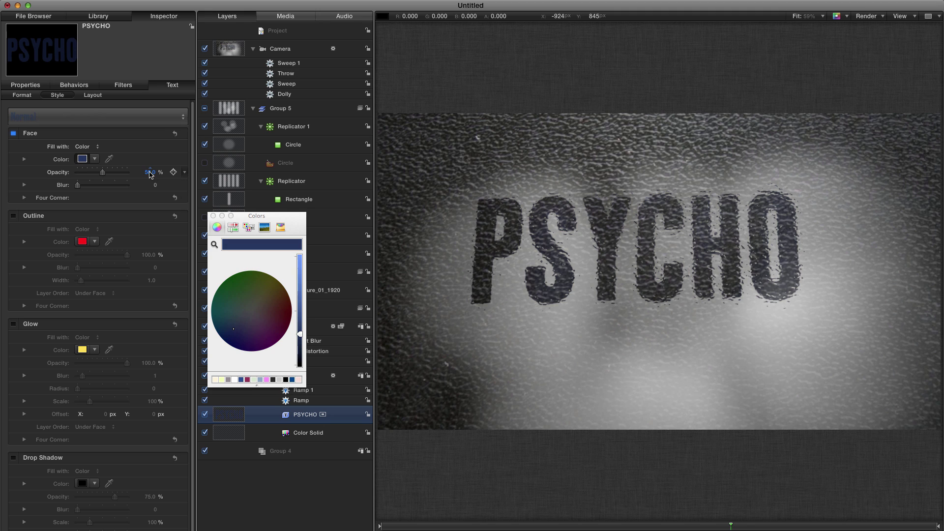
text(2)
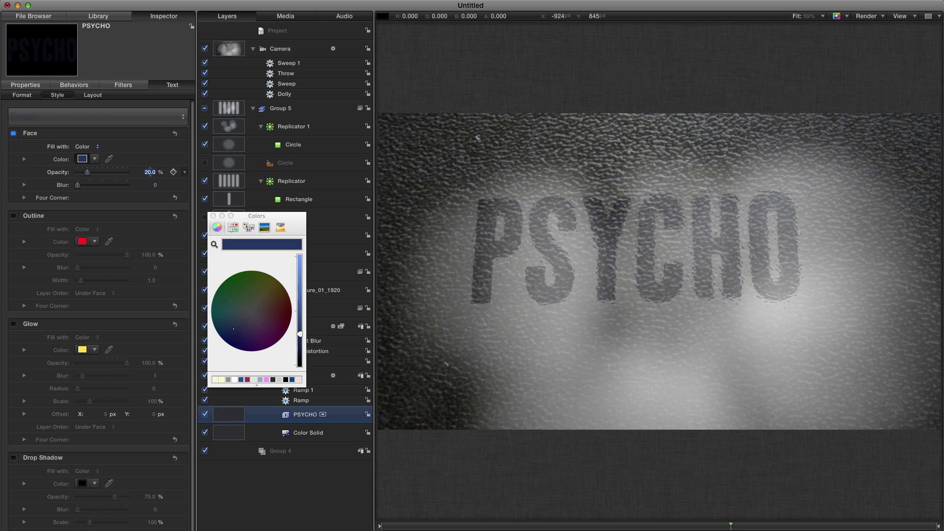
text(5)
key(Return)
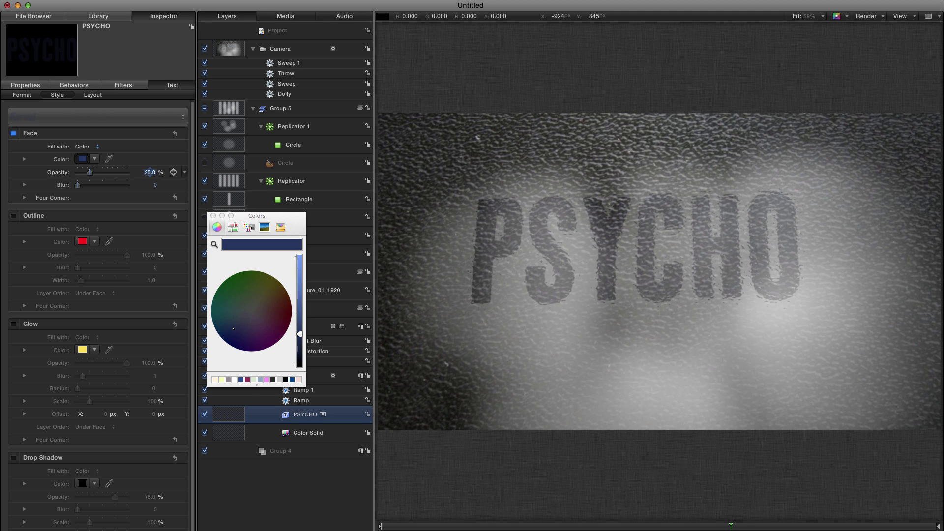
click(215, 216)
key(space)
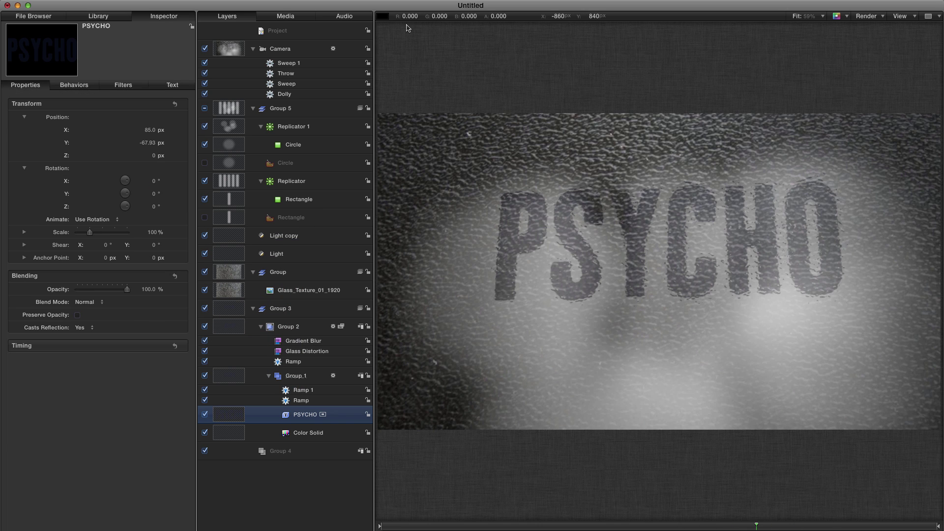
Find the Color Solid generator and add it to the project in a new group above the camera.
click(263, 32)
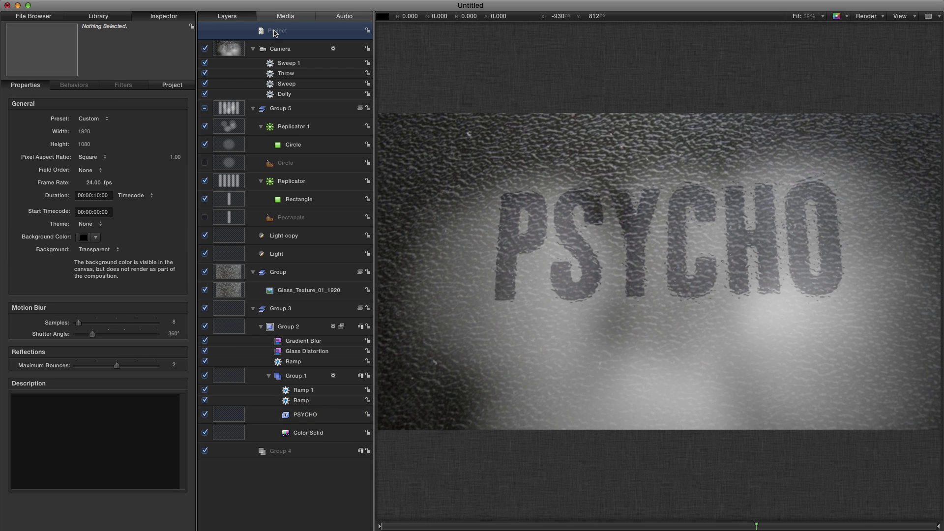
click(99, 17)
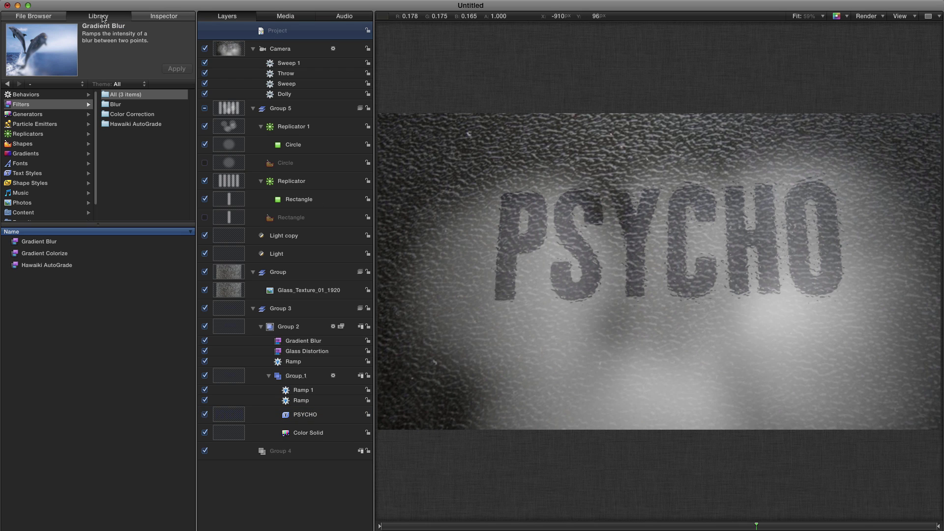
click(29, 114)
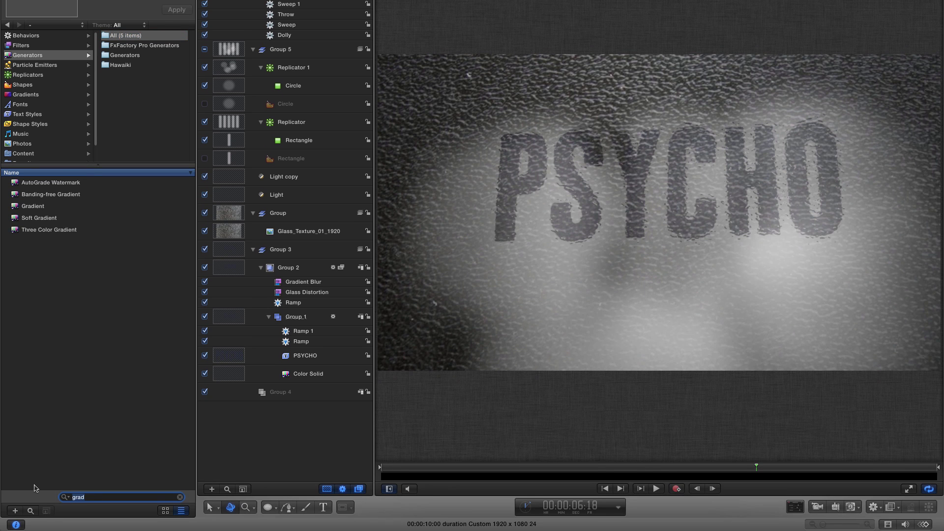
key(BackSpace)
key(BackSpace)
key(BackSpace)
key(BackSpace)
text(sol)
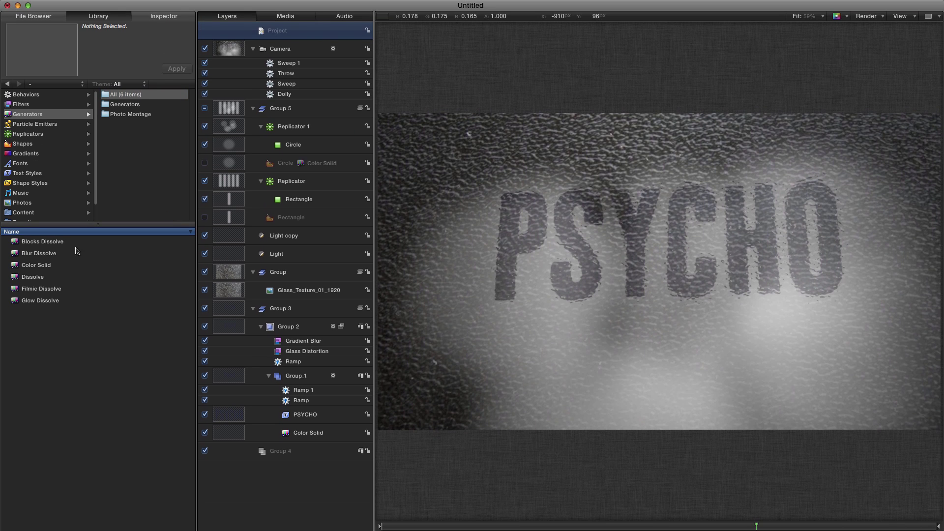
drag(36, 206, 411, 38)
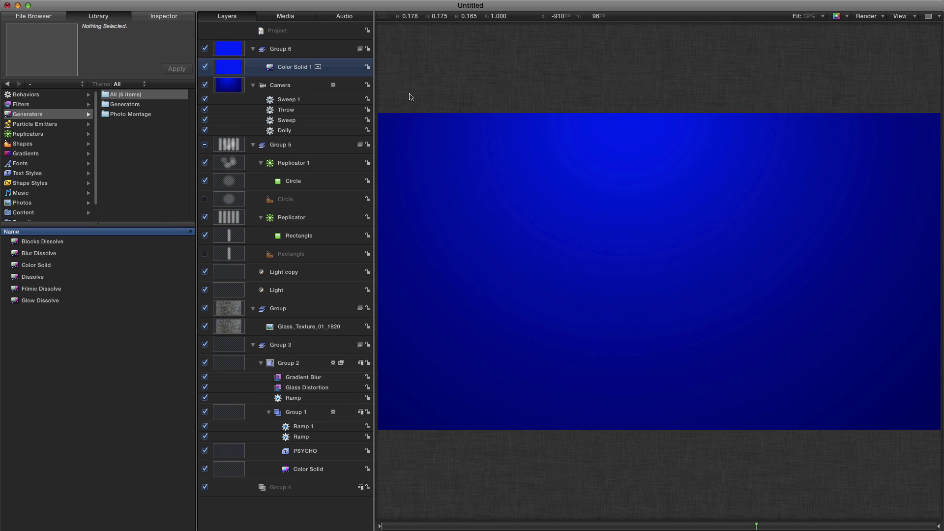
Convert the new group containing the blue color solid from 3D to 2D.
click(229, 49)
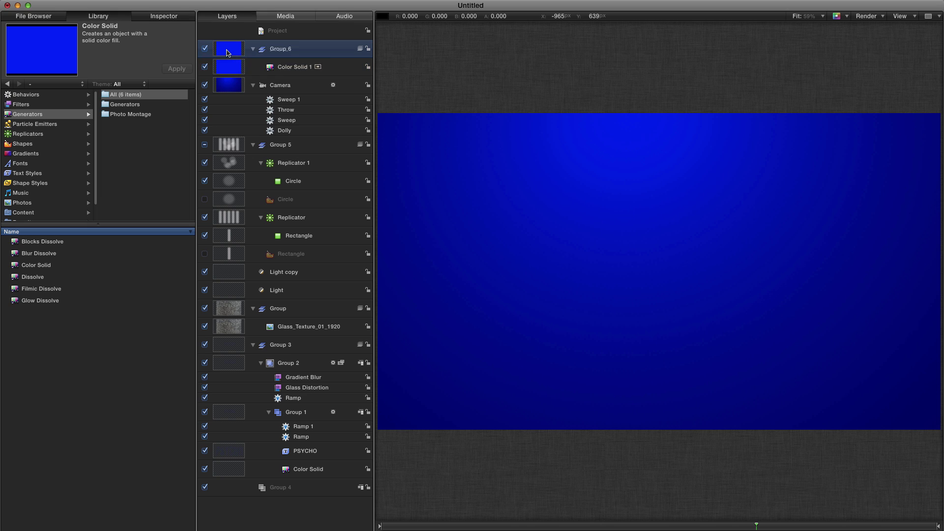
right_click(228, 49)
click(269, 162)
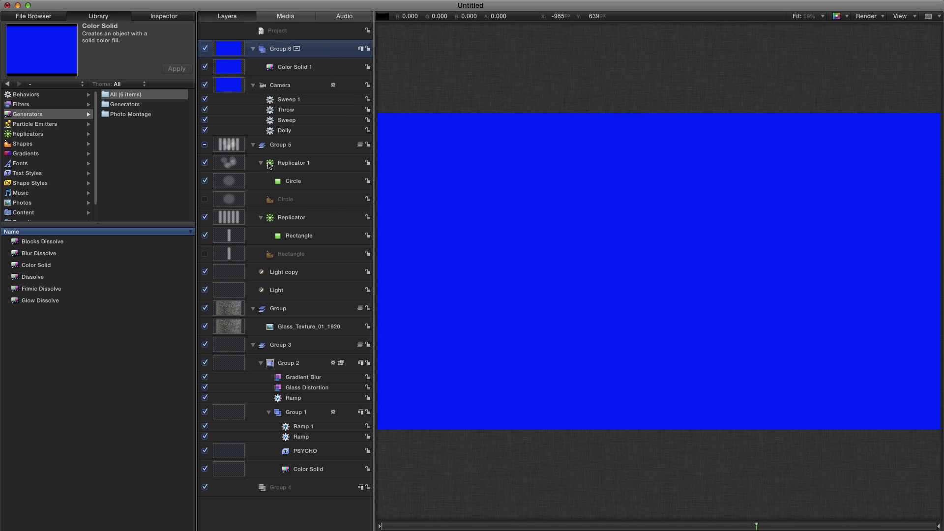
Set the new color solid's blend mode to Overlay and its opacity to 10%, and play the animation.
click(168, 19)
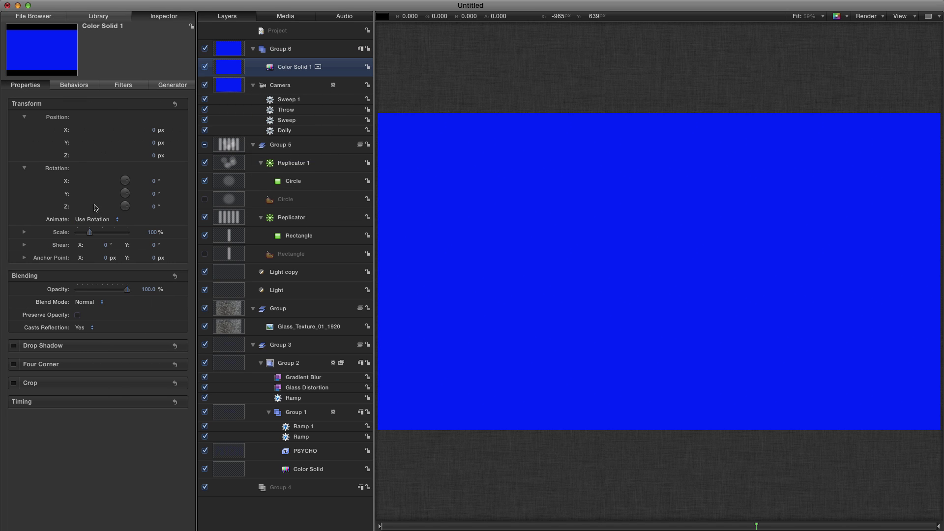
click(86, 304)
click(85, 406)
text(10)
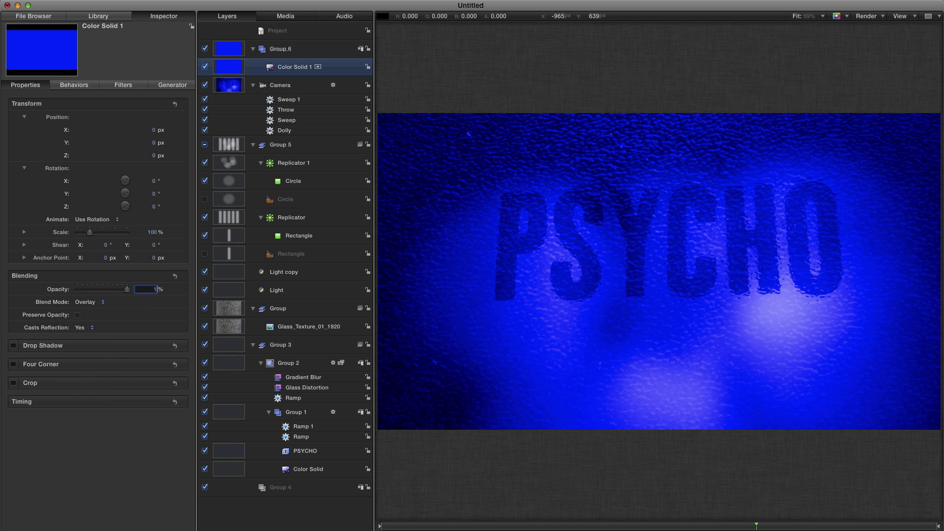
key(Return)
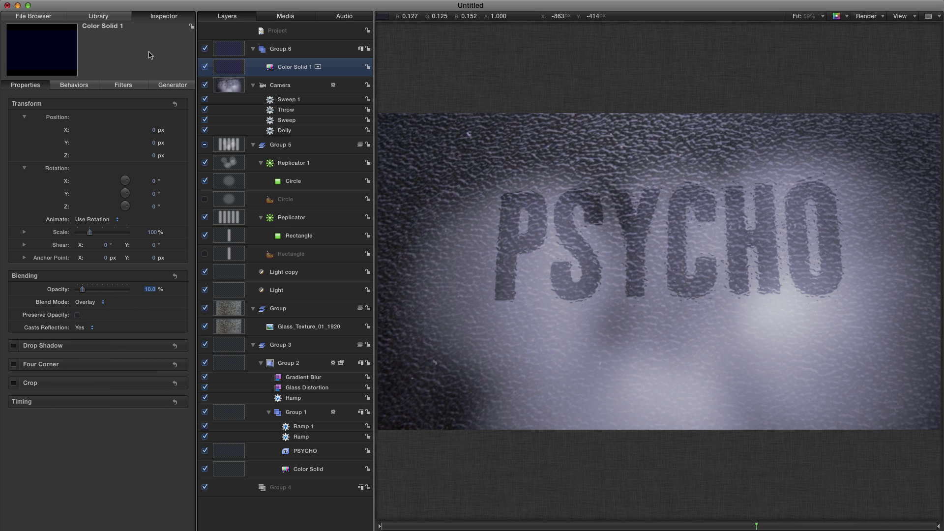
key(space)
Apply a Gaussian Blur filter to the PSYCHO text layer with an amount of 10.
click(98, 17)
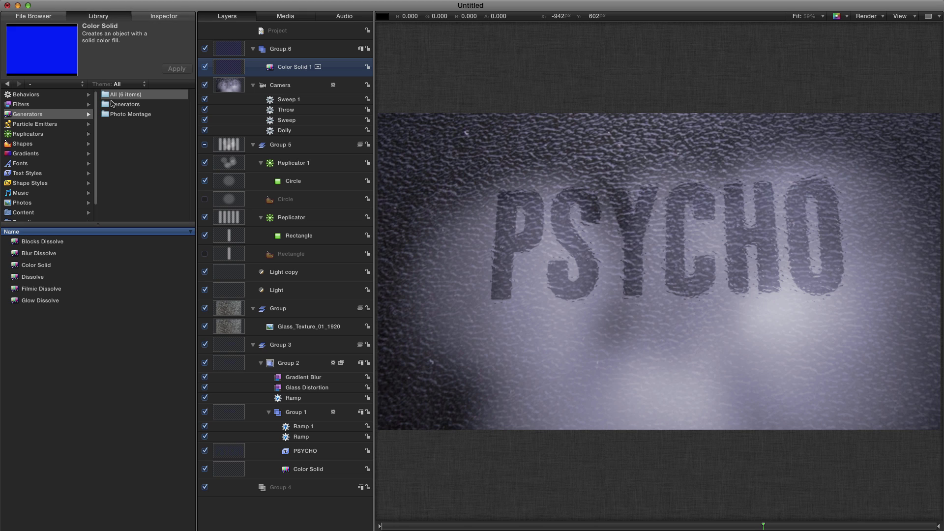
click(229, 451)
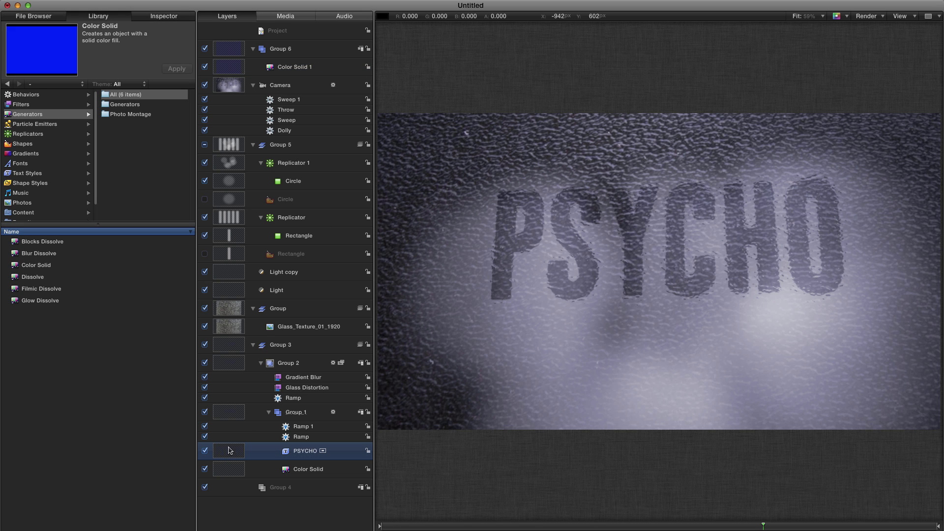
click(21, 104)
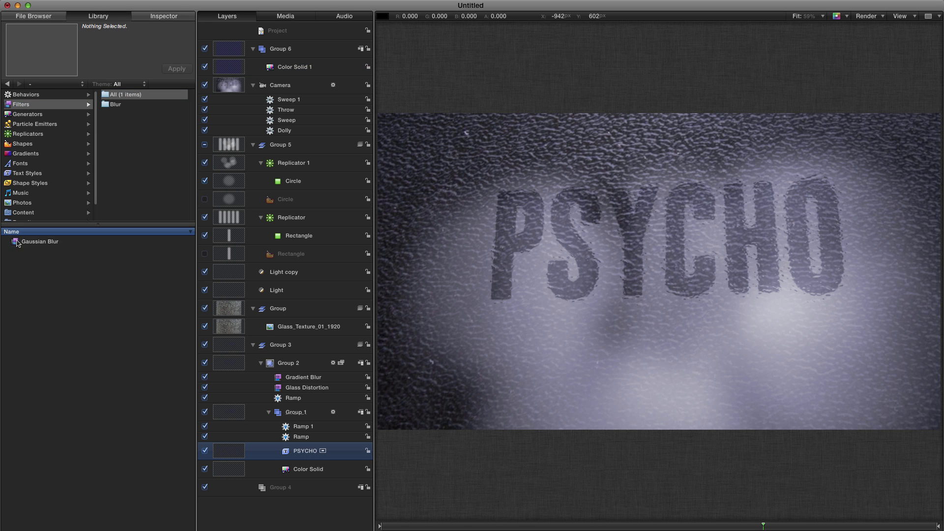
drag(17, 243, 305, 453)
click(164, 16)
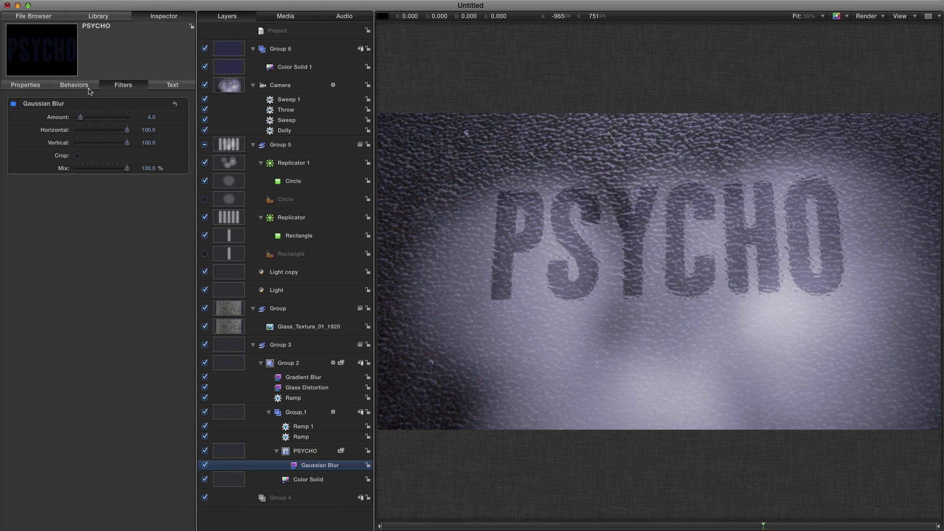
double_click(150, 117)
text(10)
key(Return)
Compare the edges of the PSYCHO letters up close with the Gaussian Blur off and on.
drag(466, 245, 526, 276)
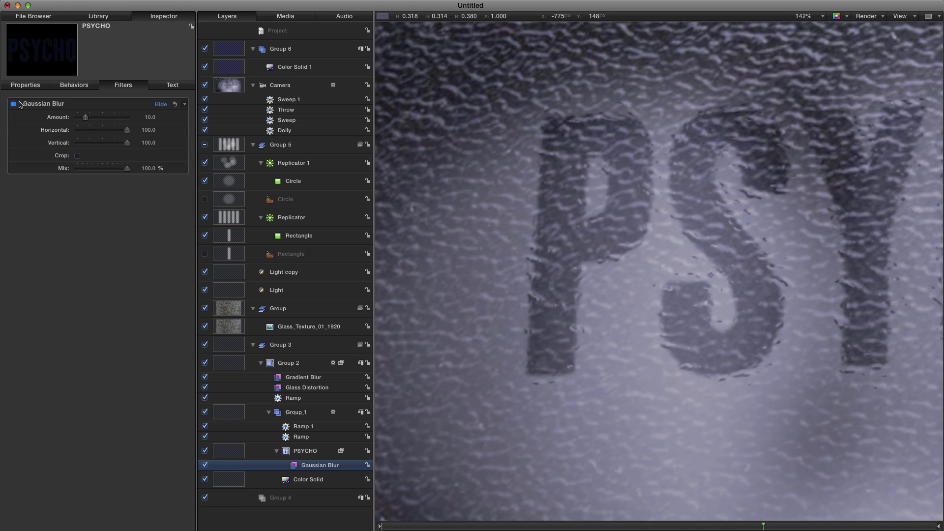
click(13, 104)
click(13, 104)
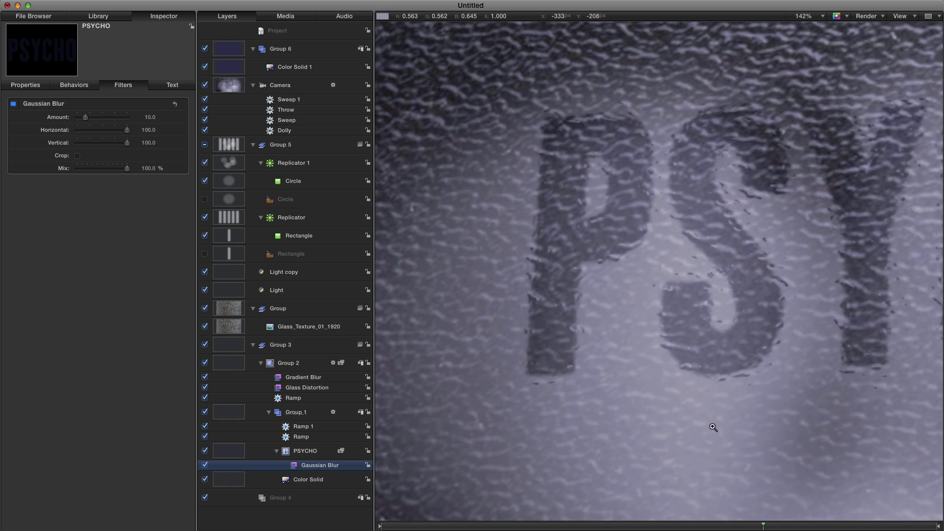